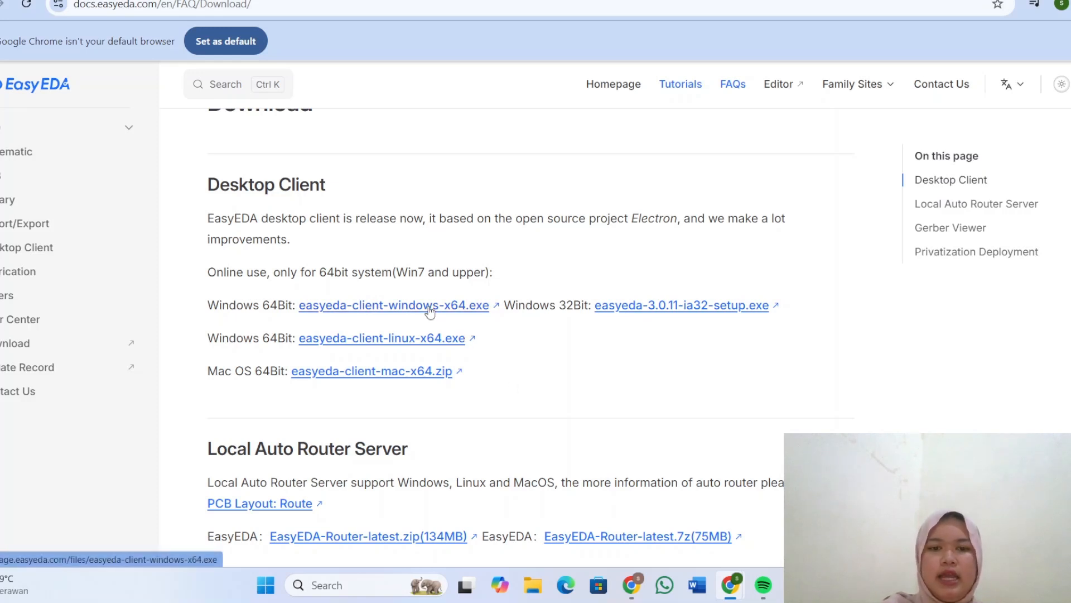
Step: Find EasyEDA Pro through the system search and launch it
left_click(318, 593)
type("E")
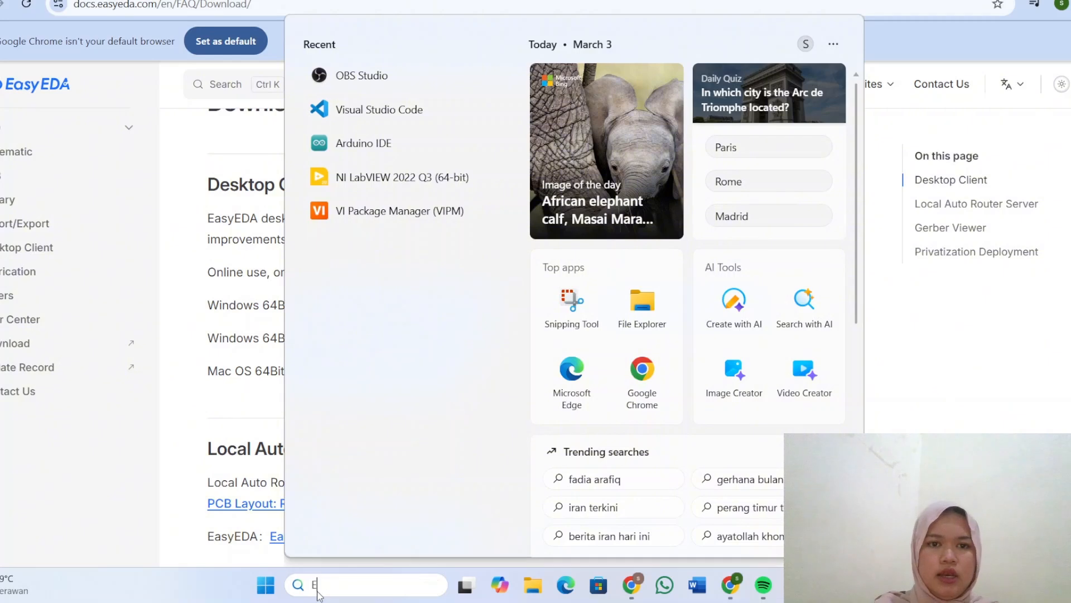
type("ASYE")
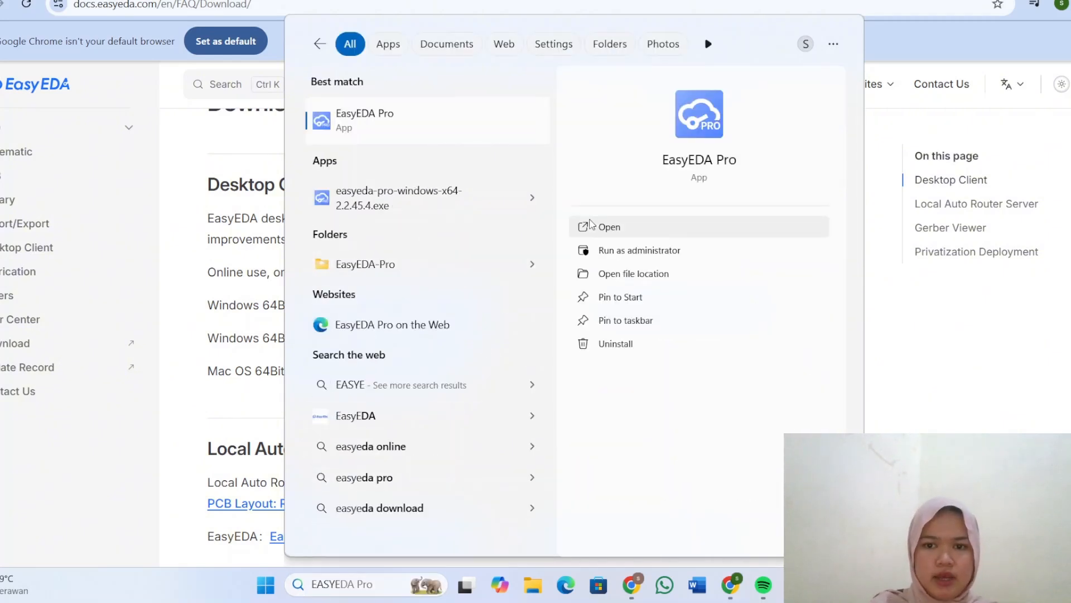
left_click(591, 224)
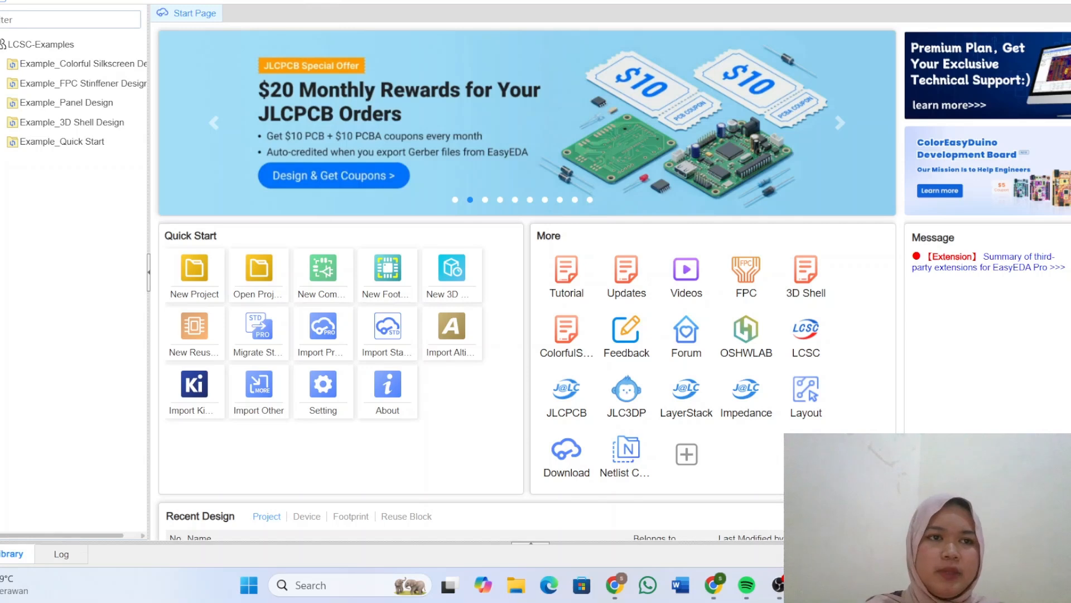
Step: Request a new project and sign in to EasyEDA with a Google account
key("alt+f")
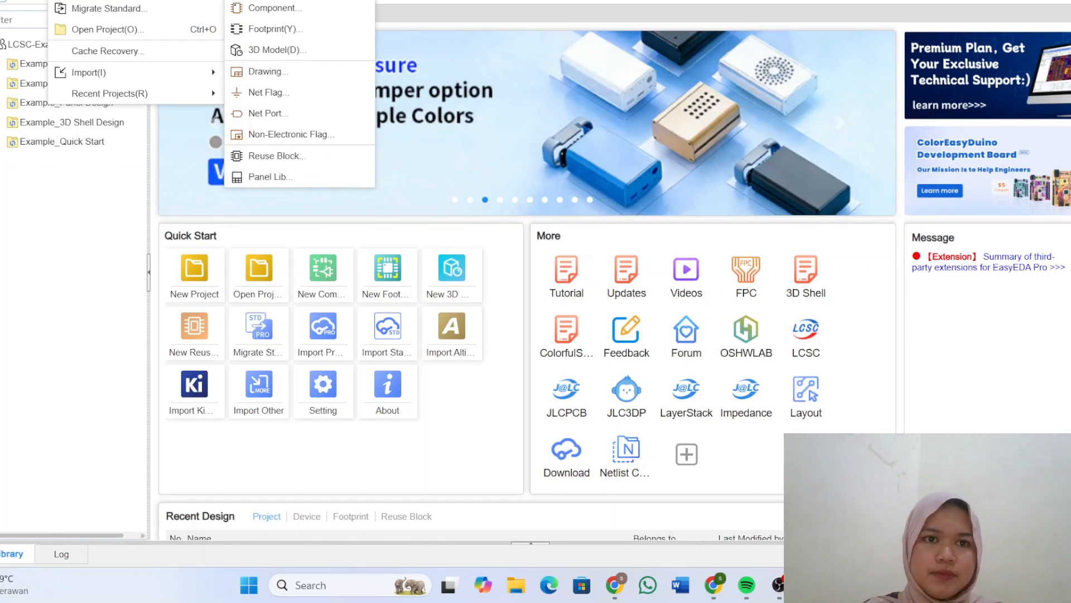
left_click(280, 6)
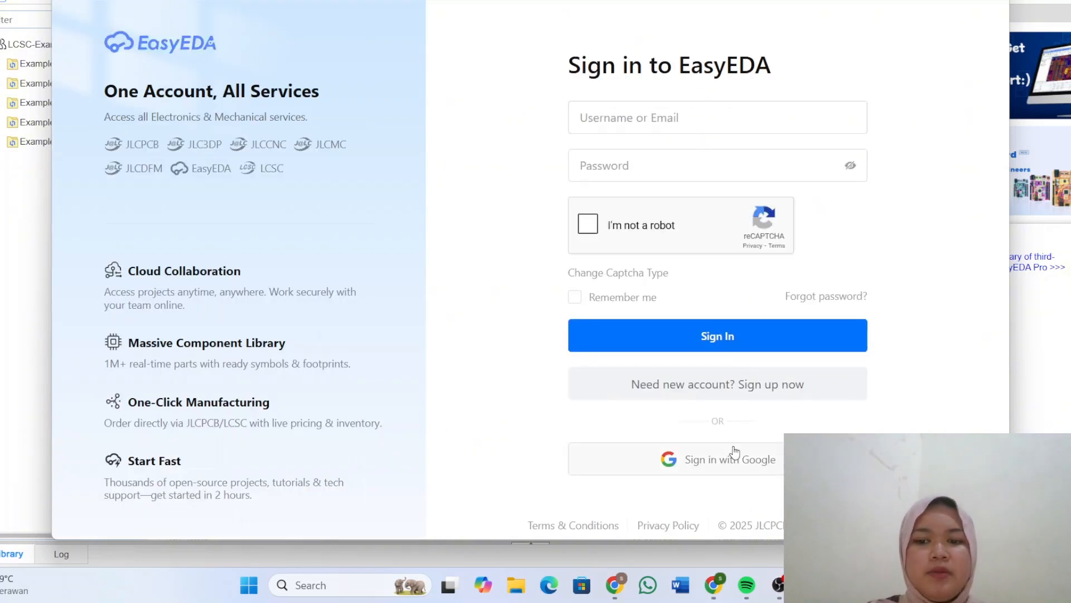
left_click(731, 459)
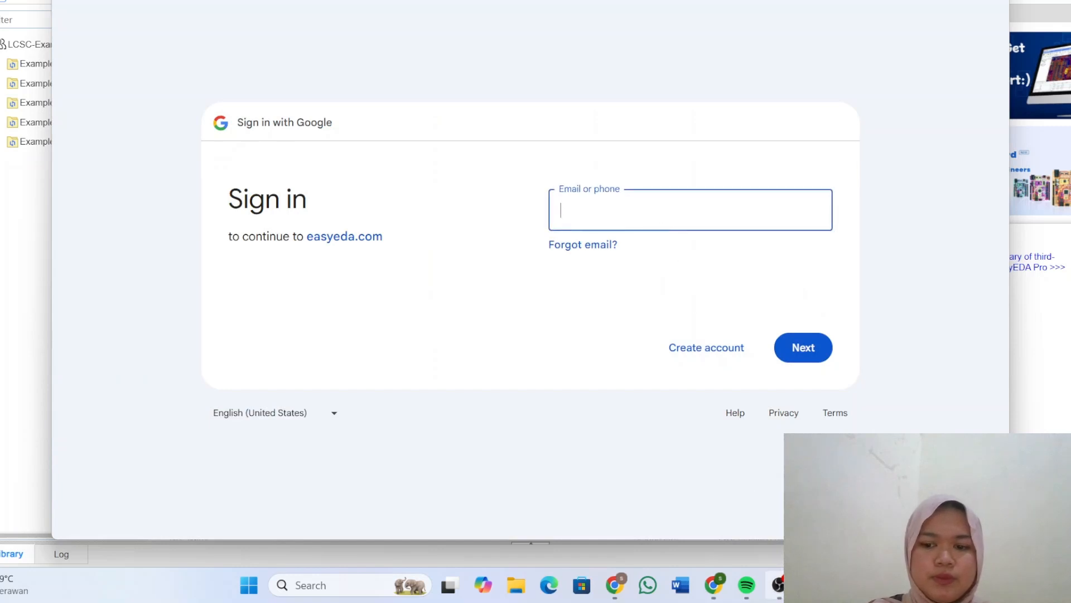
left_click(812, 584)
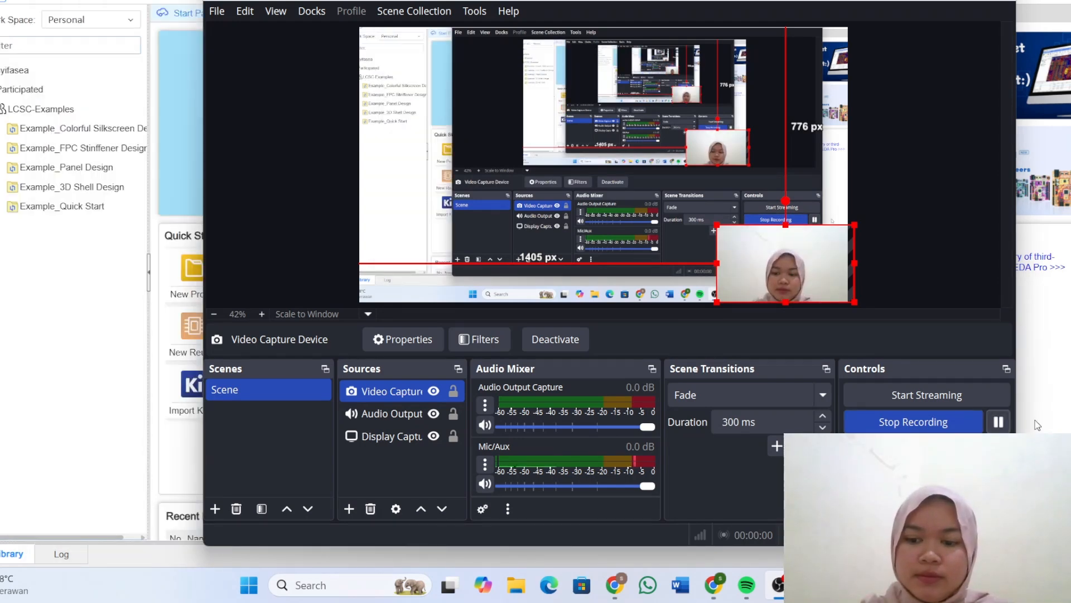
left_click(1037, 426)
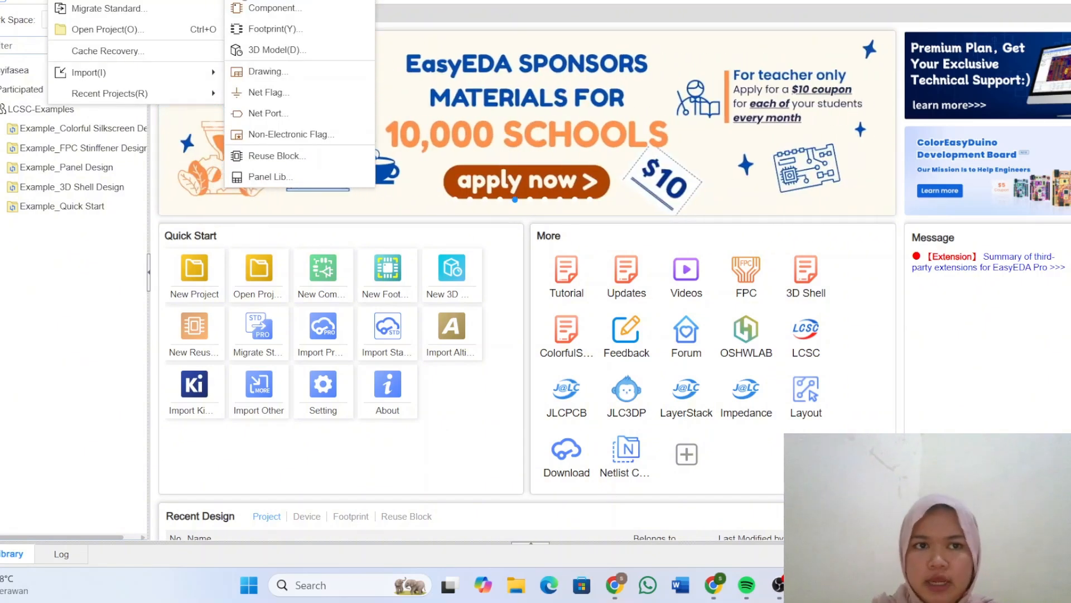
Step: Create a personal project named "sea" and accept Modify Net Name as the behaviour for dragging net names
left_click(243, 1)
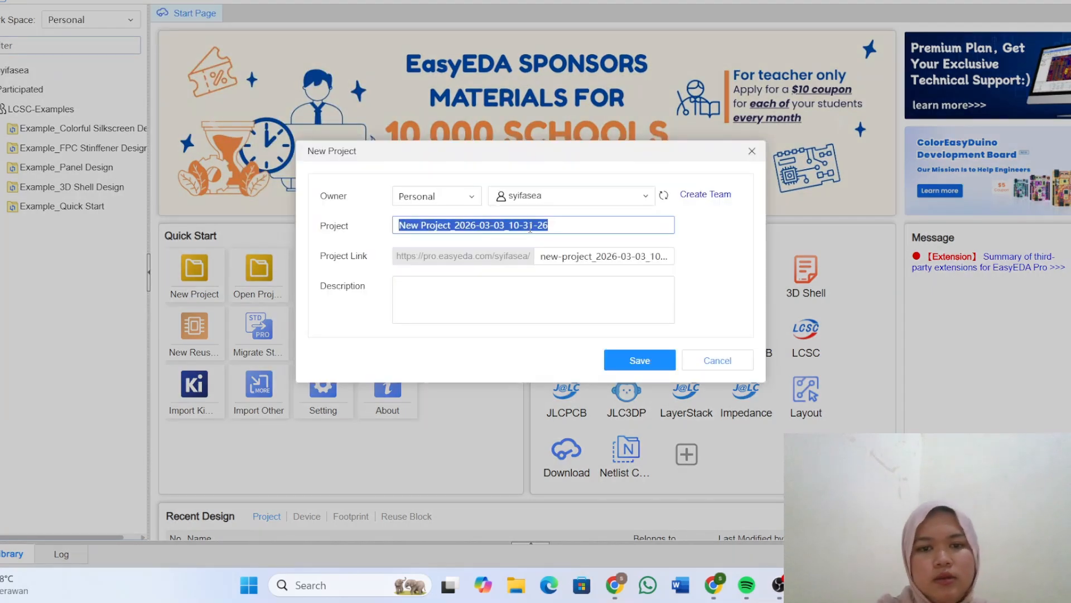
type("sea")
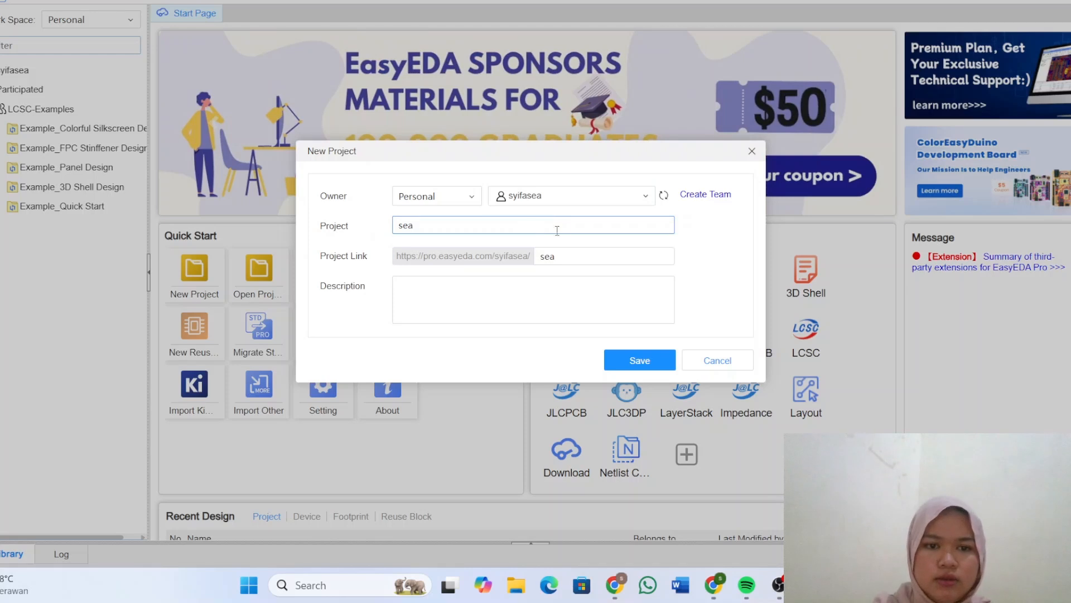
left_click(639, 362)
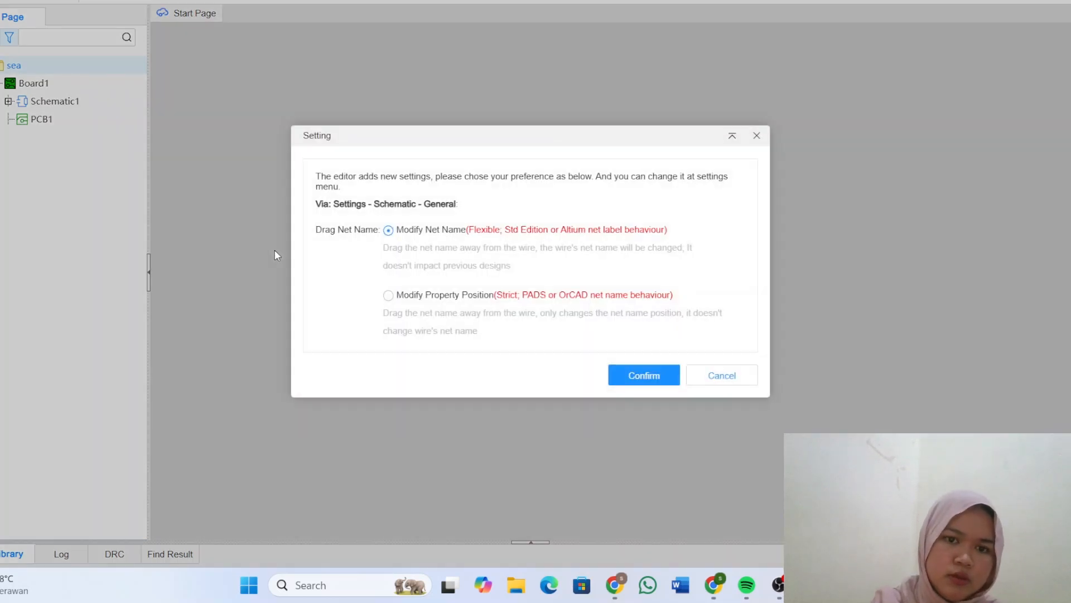
left_click(636, 378)
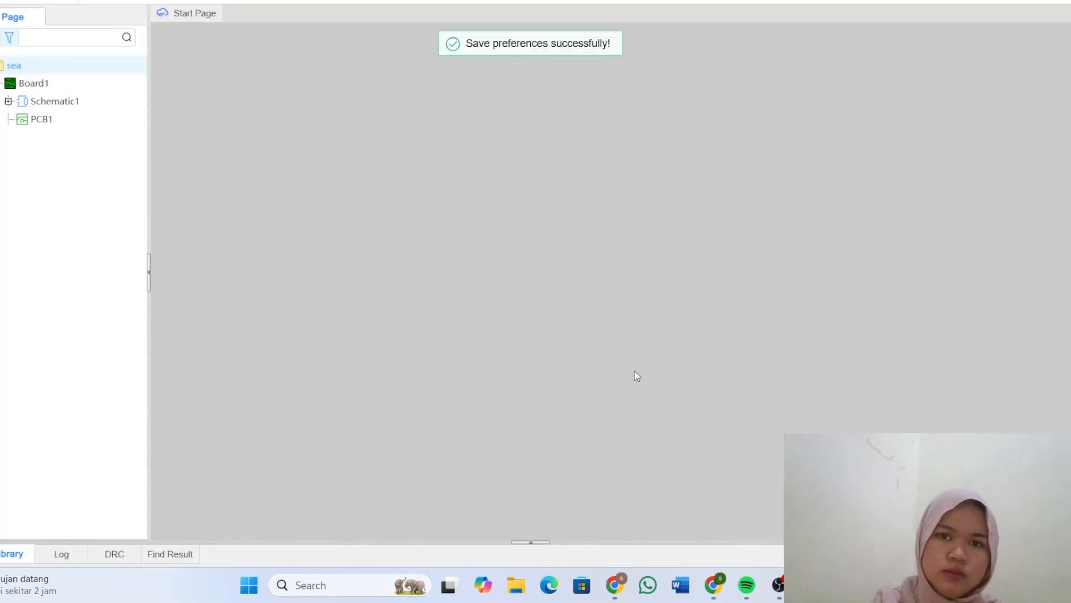
Step: Open the page of Schematic1 and place one 100nF CAP_0201 capacitor in the upper-left part of the sheet
left_click(47, 107)
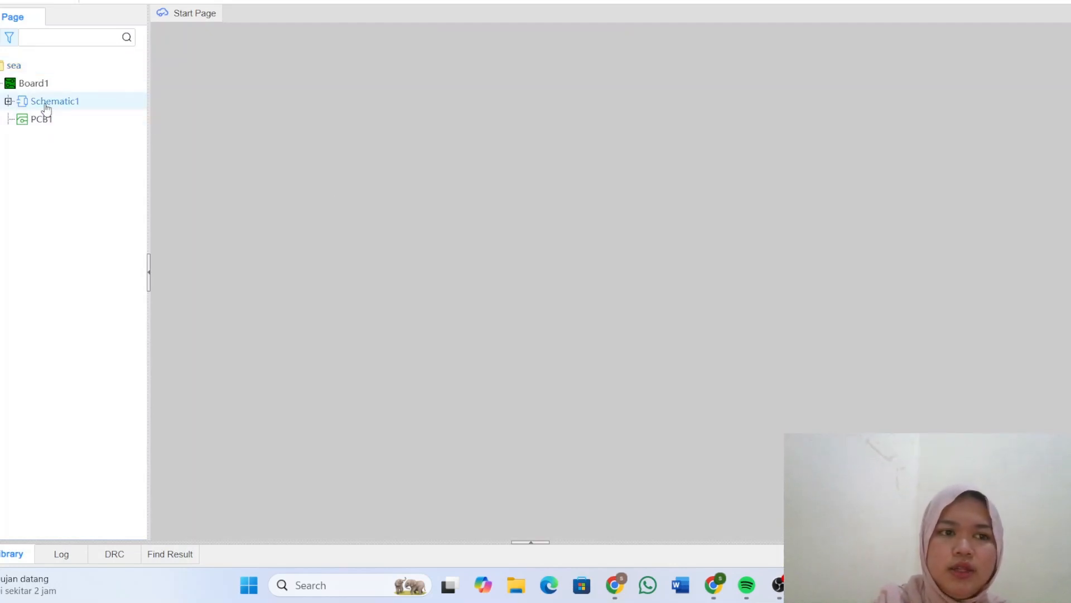
double_click(46, 107)
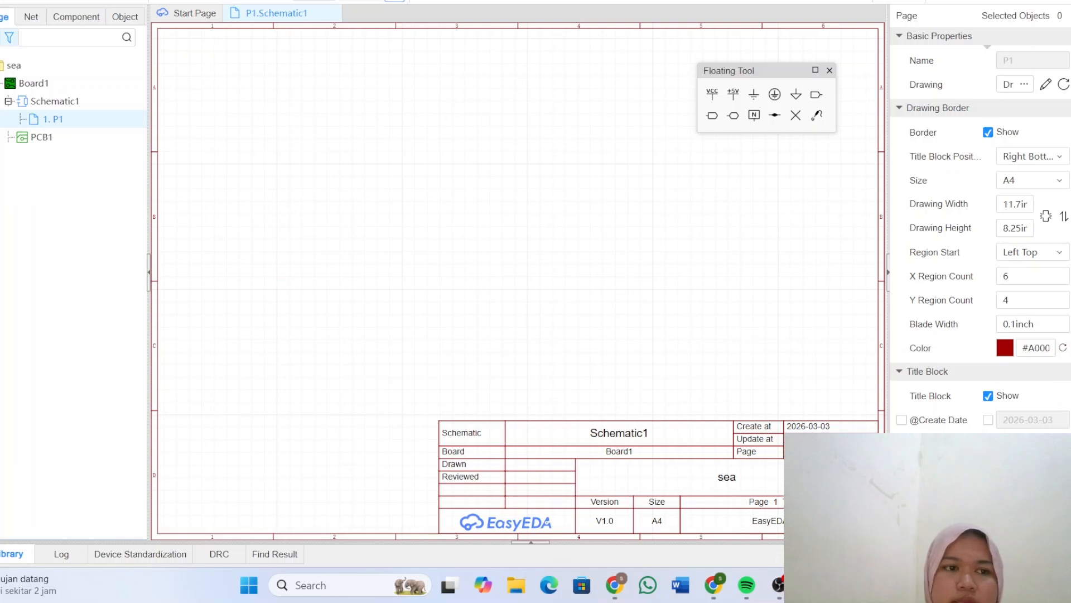
left_click(2, 201)
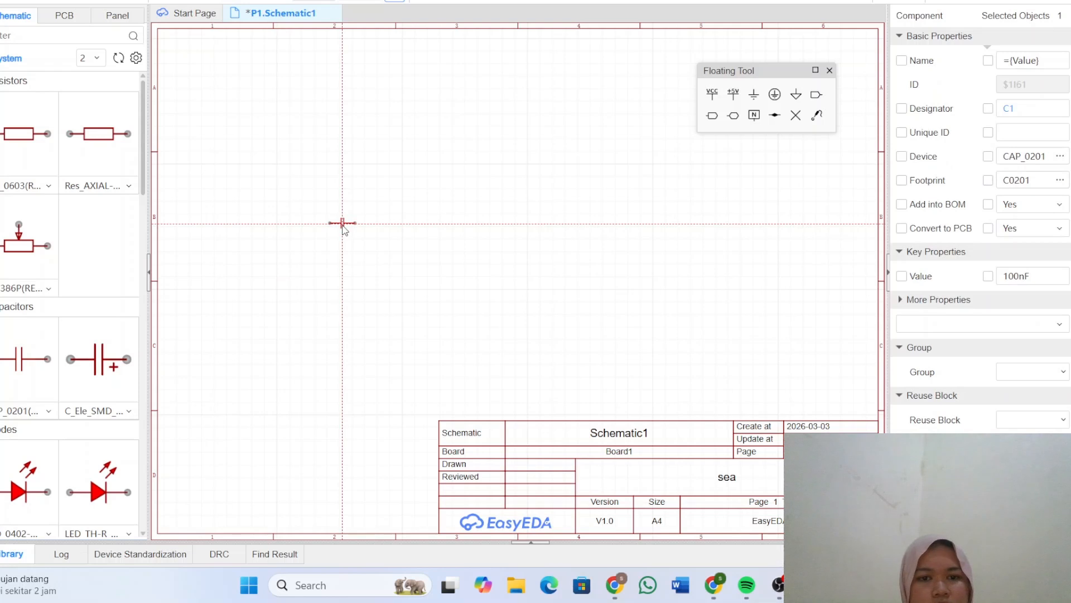
left_click(342, 223)
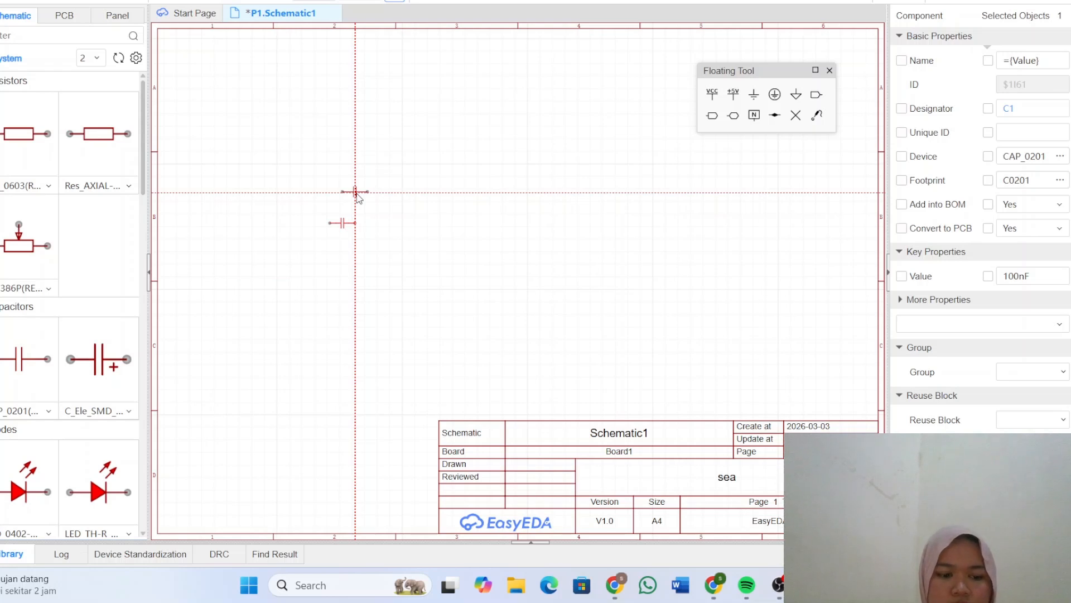
key("Escape")
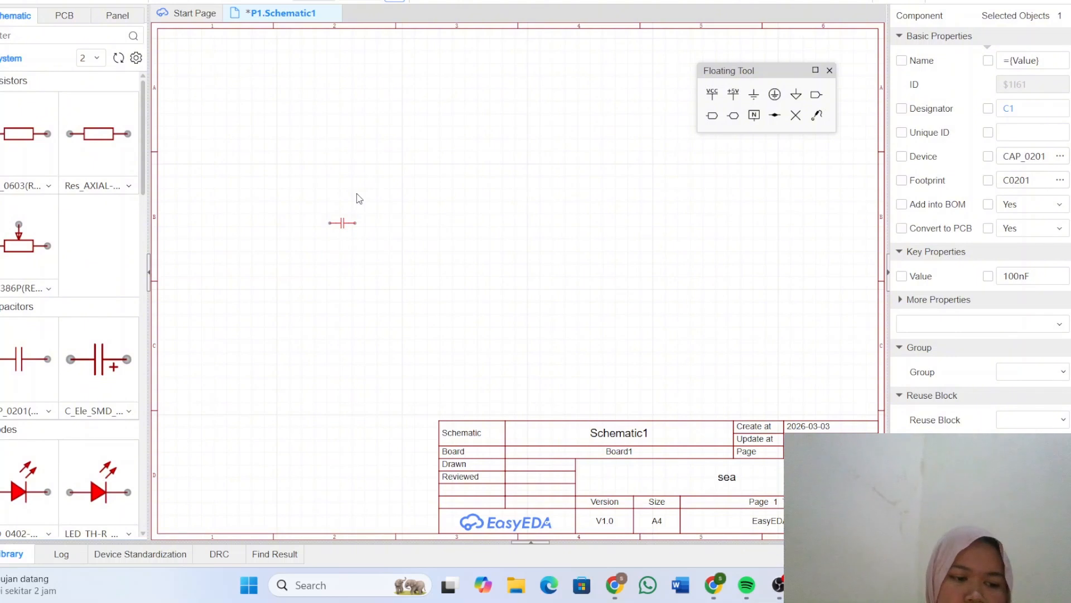
Step: Place two HDR-F_2.54 two-pin female headers level with each other, one on either side just above the capacitor
scroll(14, 236, "down", 5)
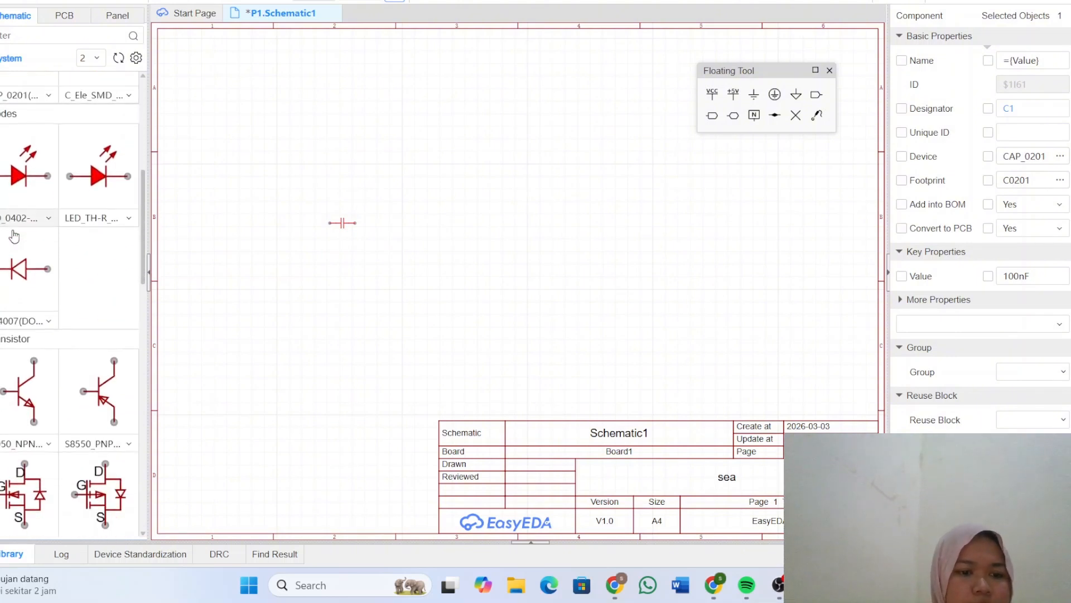
scroll(14, 236, "down", 8)
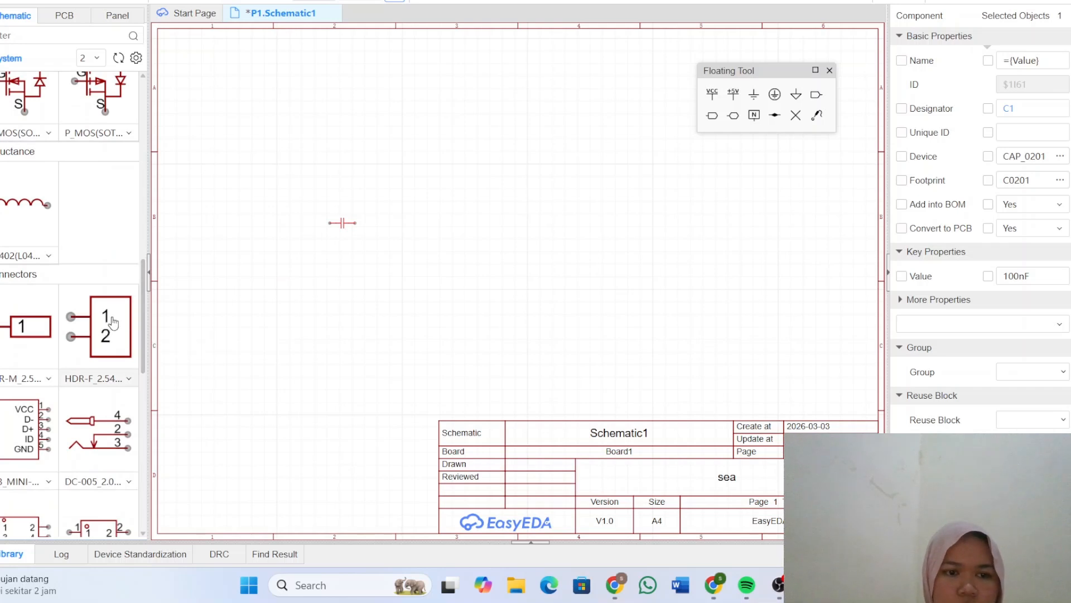
left_click(494, 205)
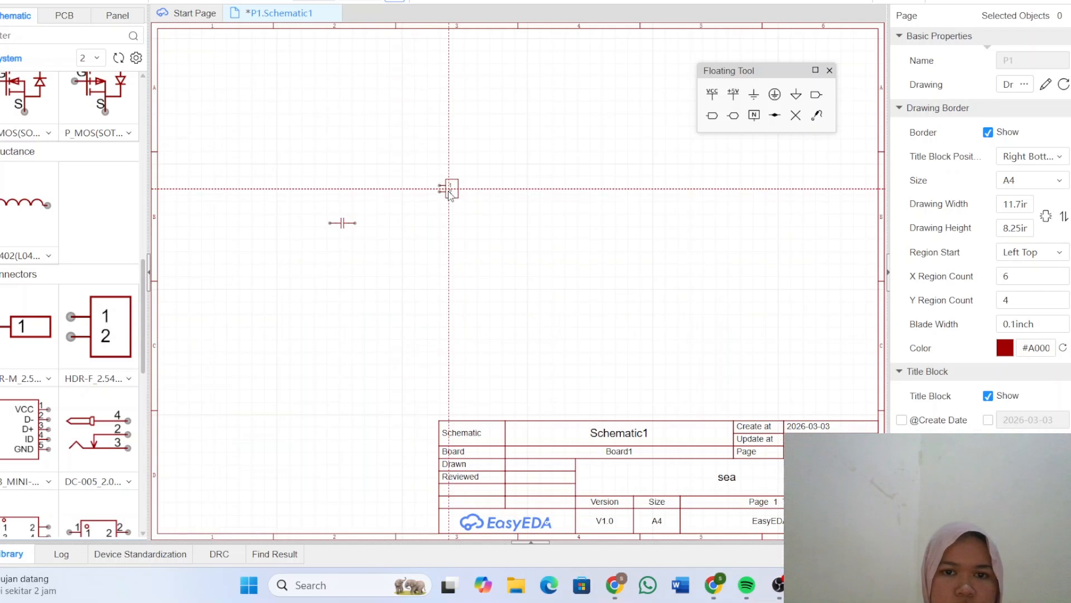
left_click(449, 189)
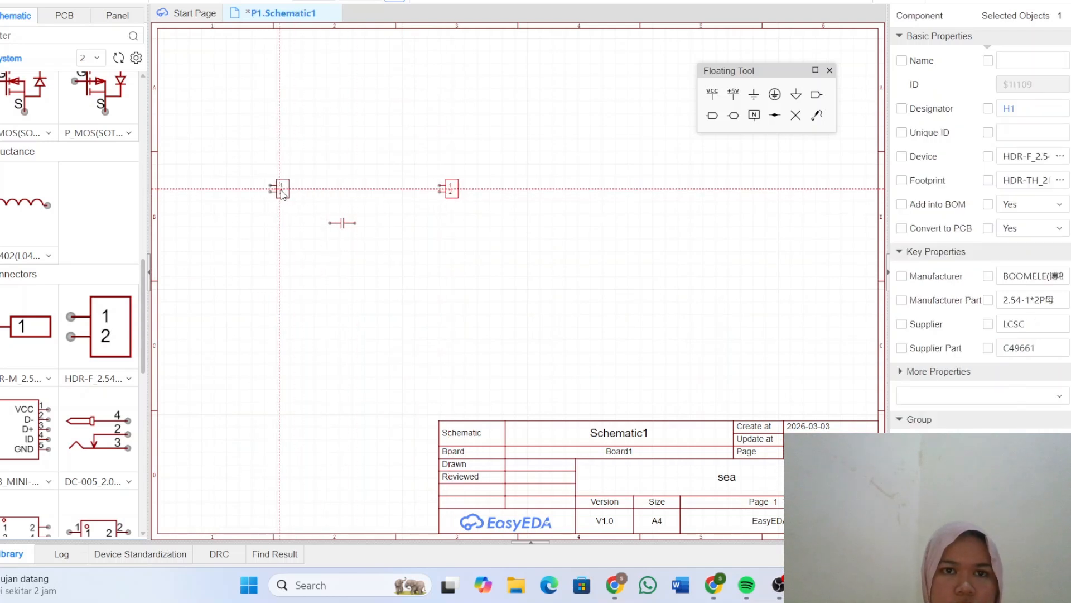
left_click(282, 188)
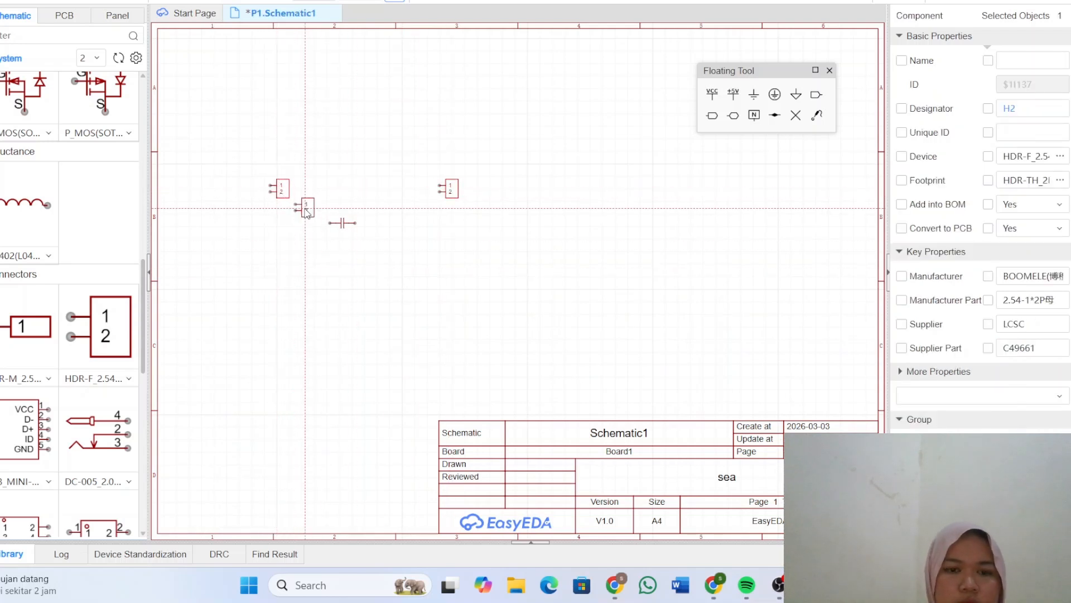
key("Escape")
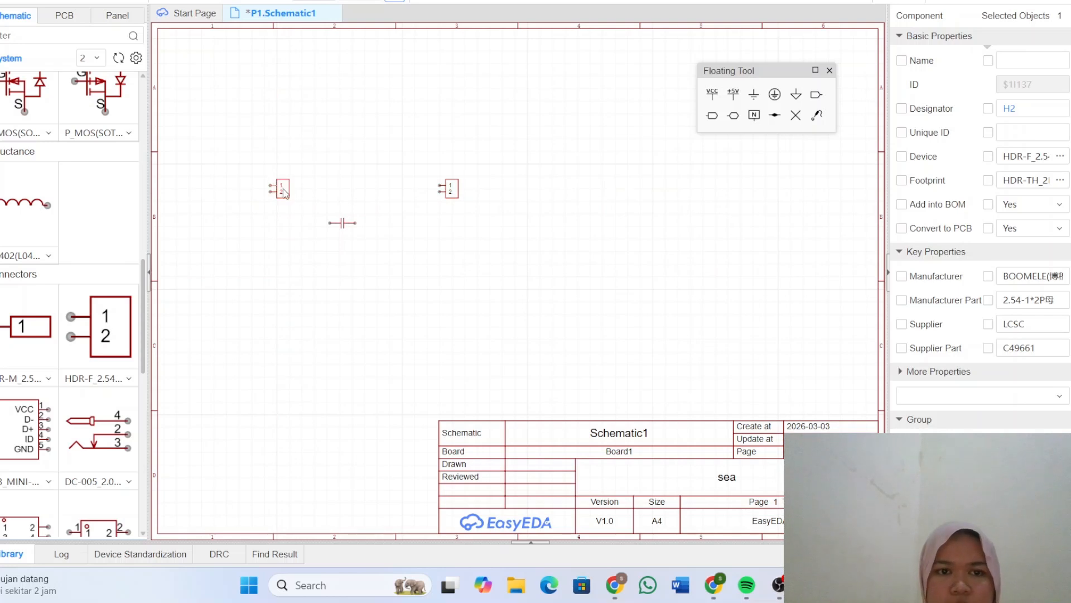
Step: Flip the left header horizontally so its pins face the right header
left_click(283, 191)
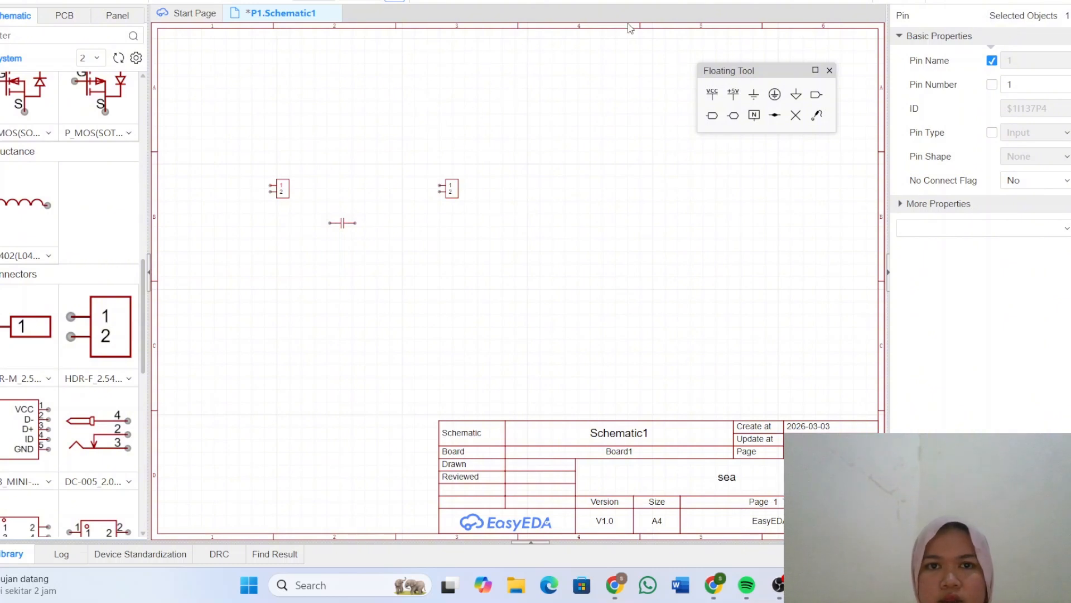
right_click(284, 195)
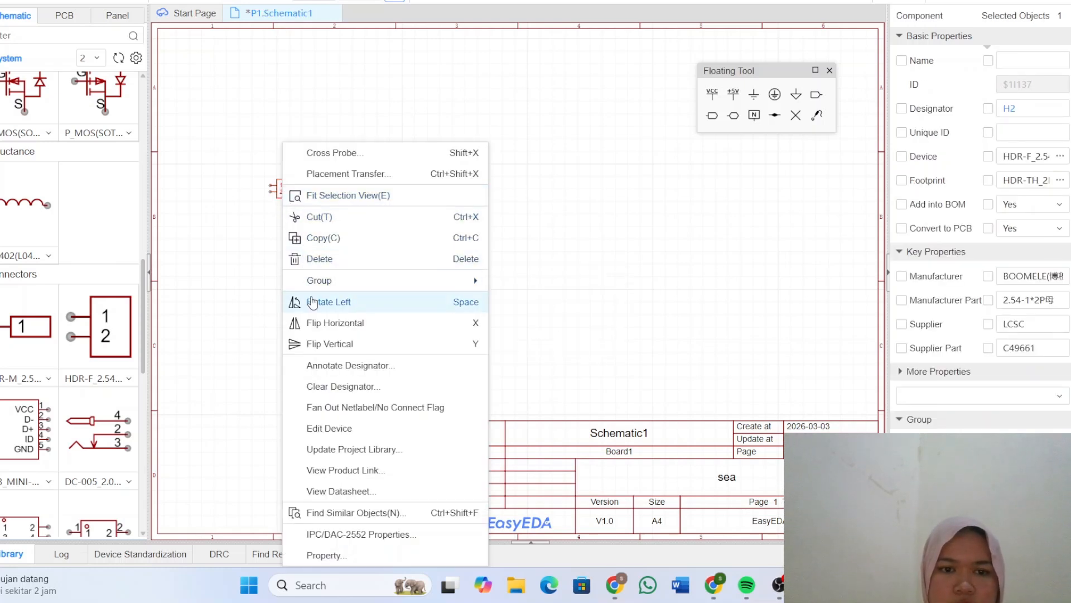
left_click(312, 323)
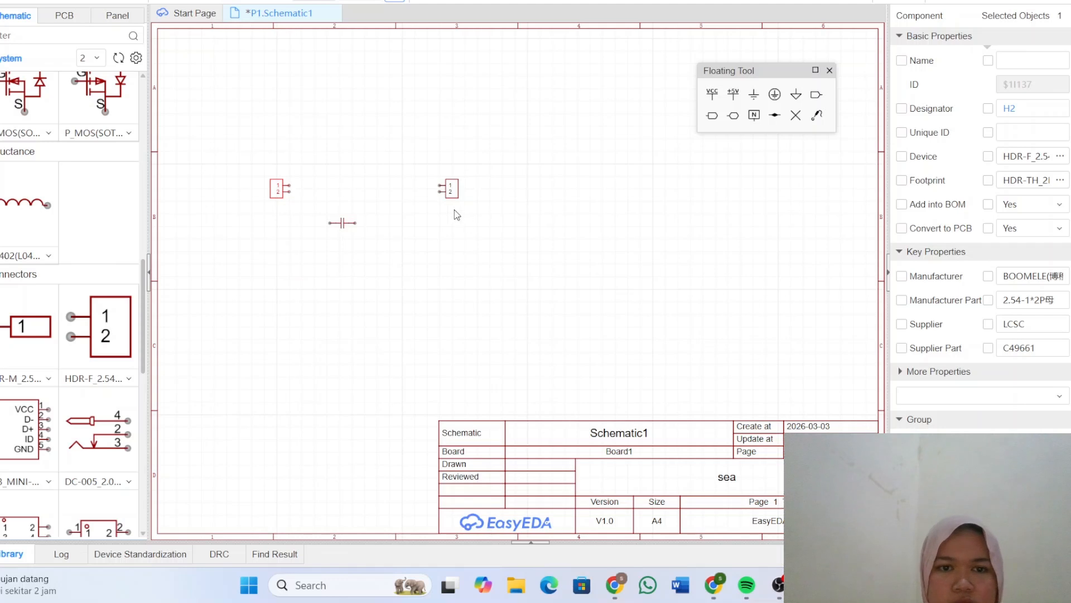
left_click(446, 312)
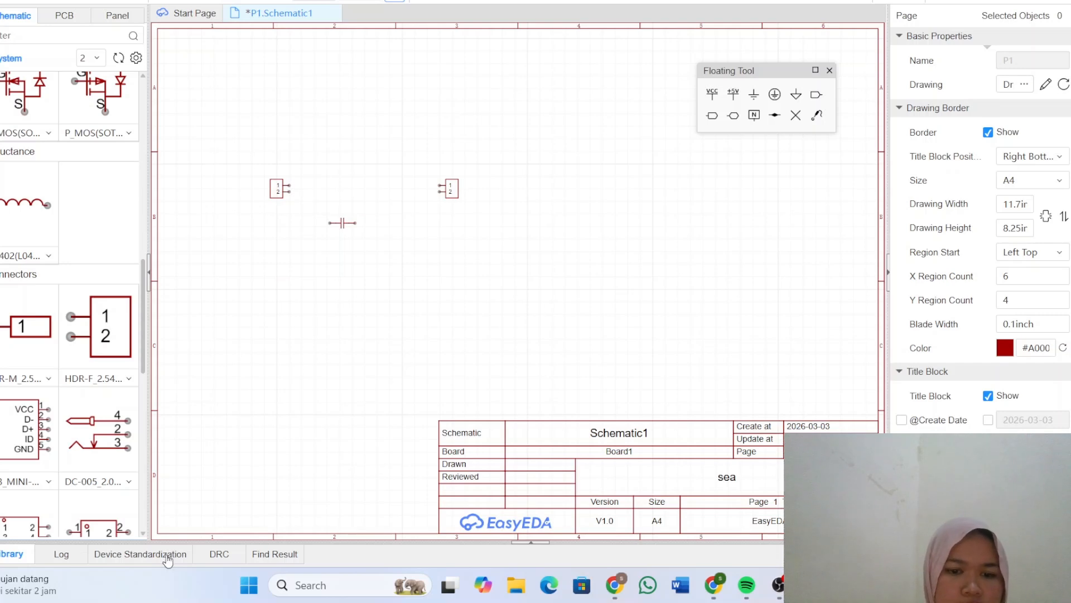
Step: Find ams1117 in the EasyEDA device library and place two AMS1117-5.0 regulators (C6187), one between the headers and one below the right header
left_click(532, 543)
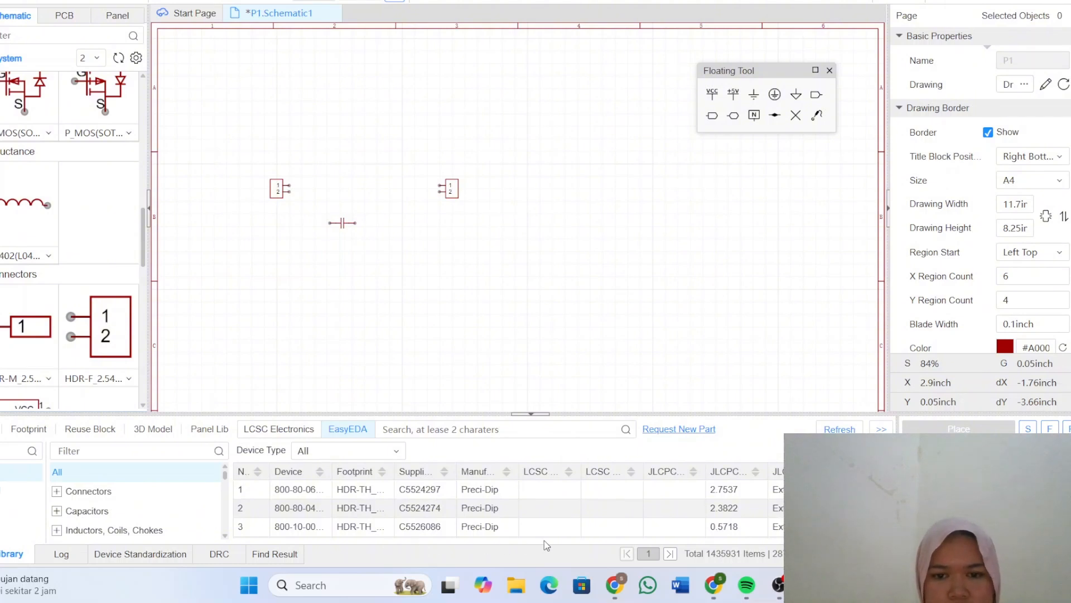
left_click(500, 430)
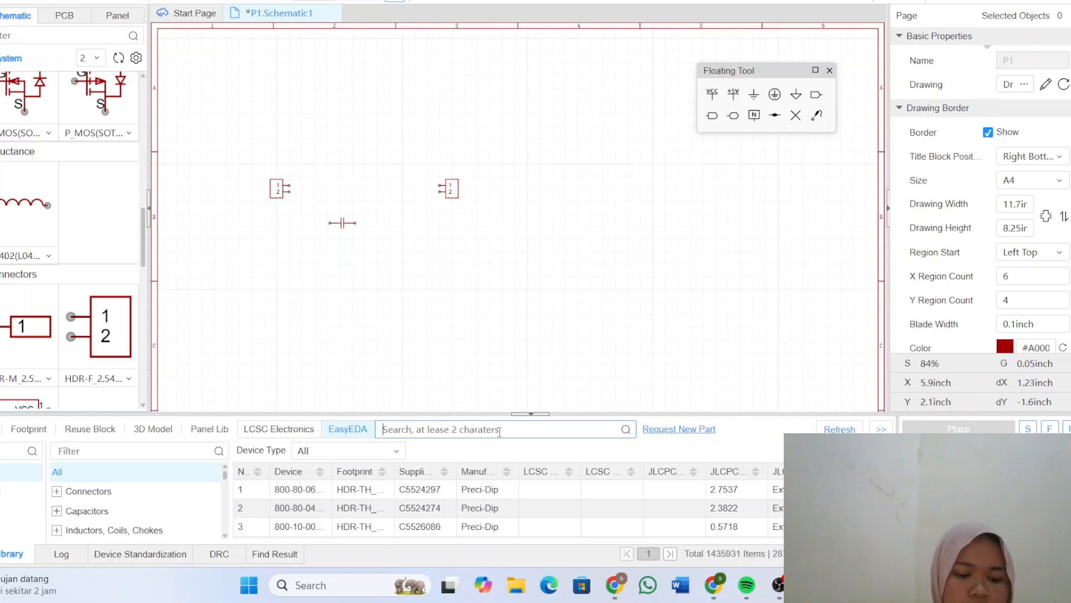
type("ams1117")
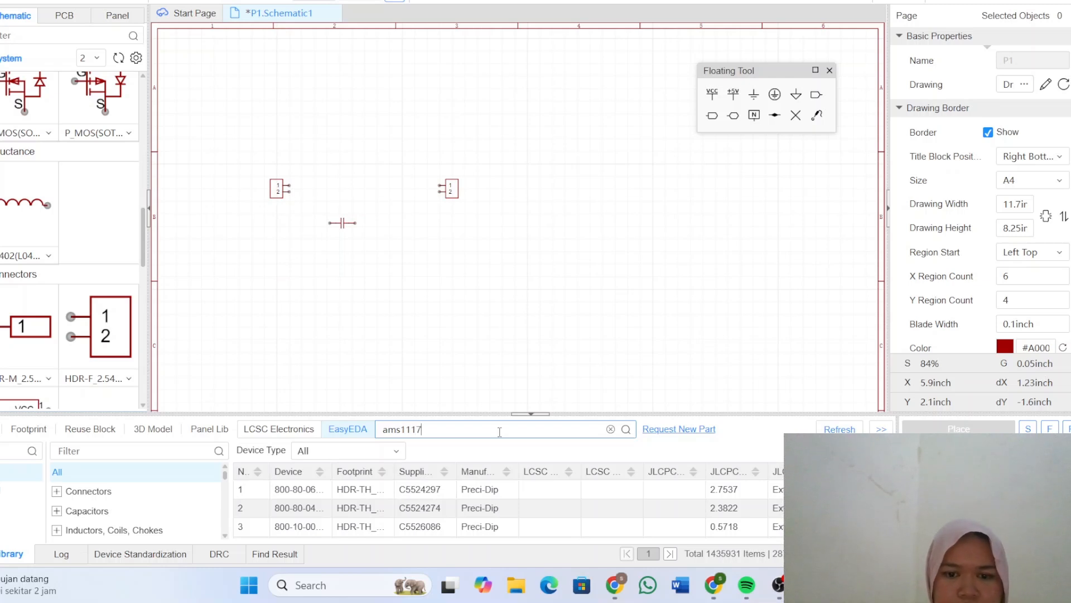
key("Return")
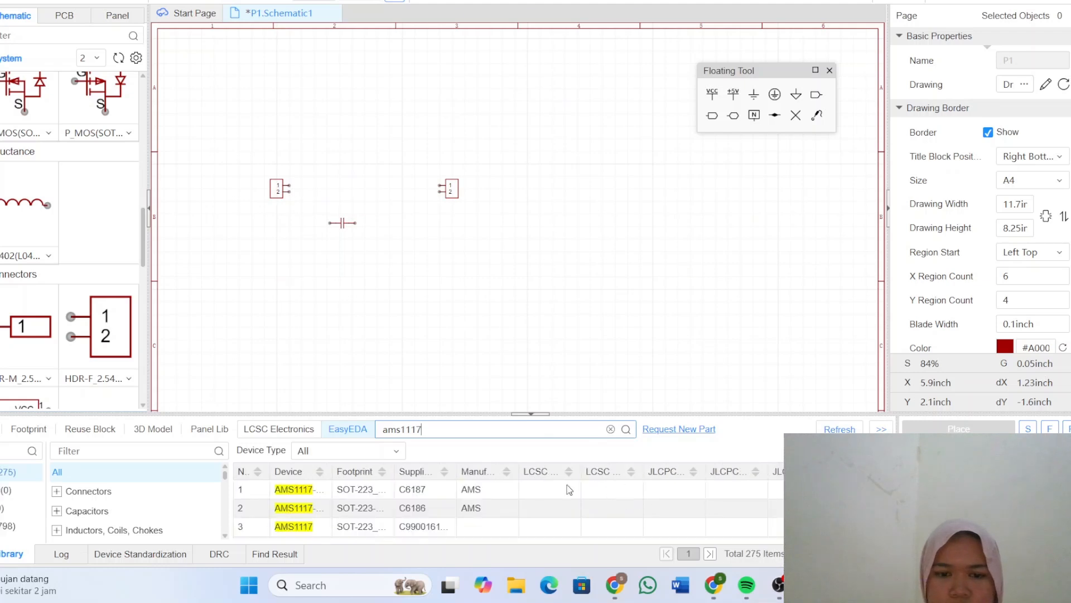
left_click(300, 491)
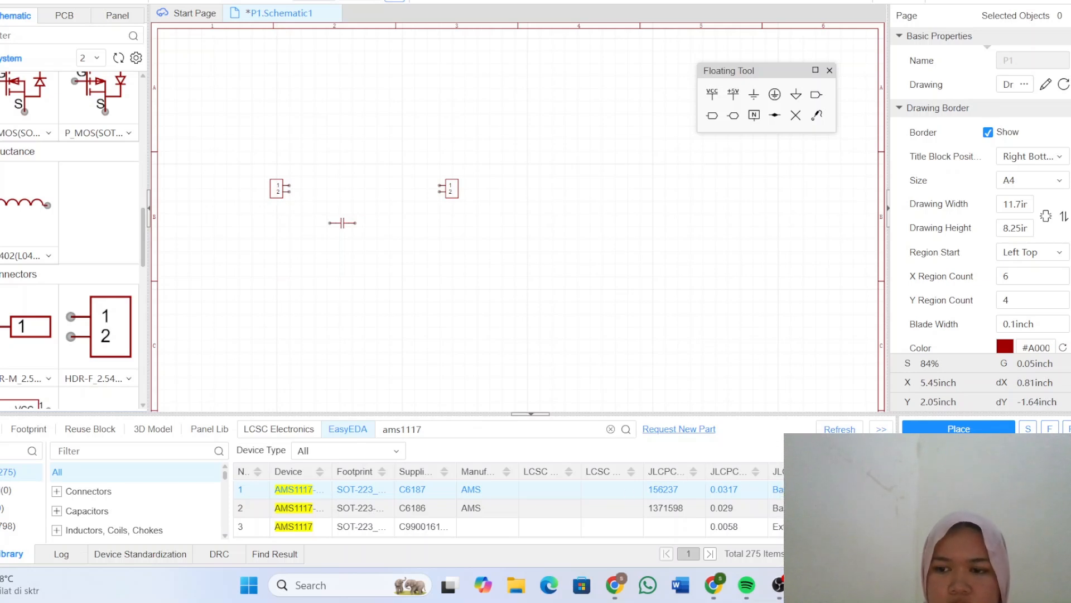
left_click(959, 429)
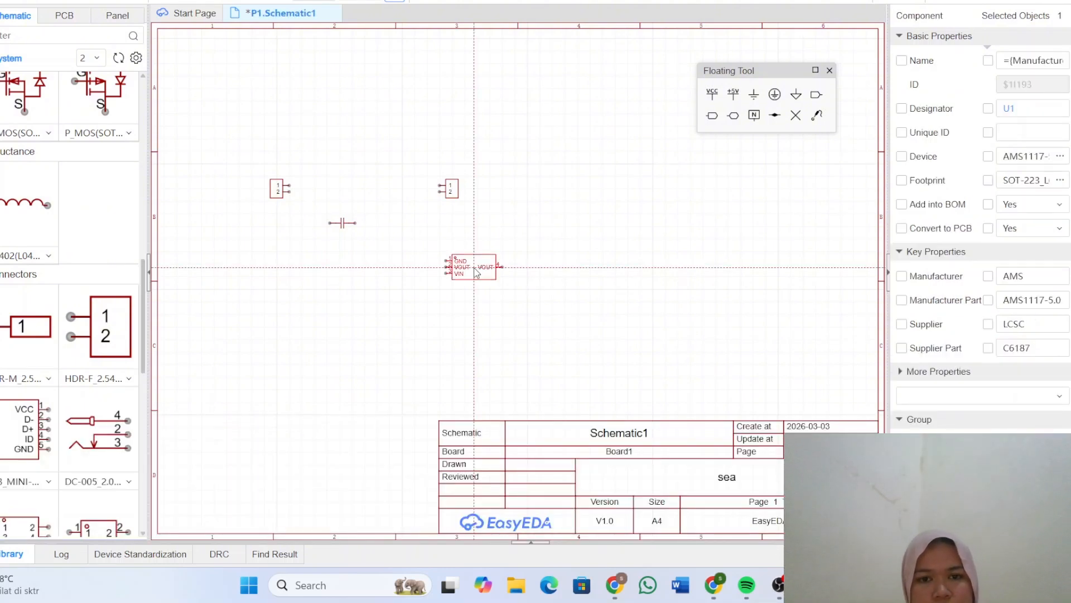
left_click(468, 269)
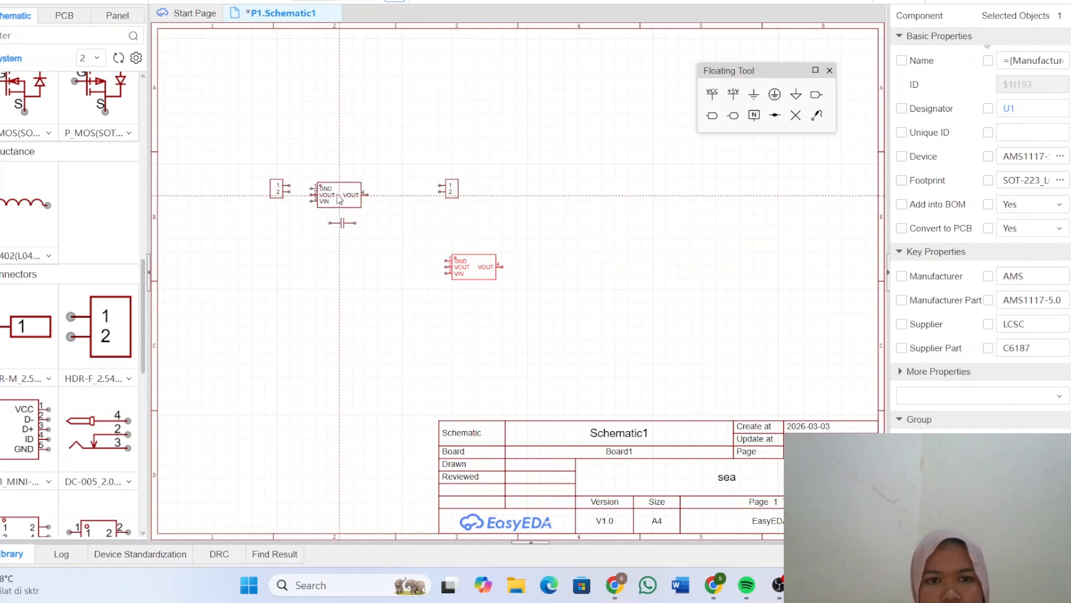
left_click(367, 193)
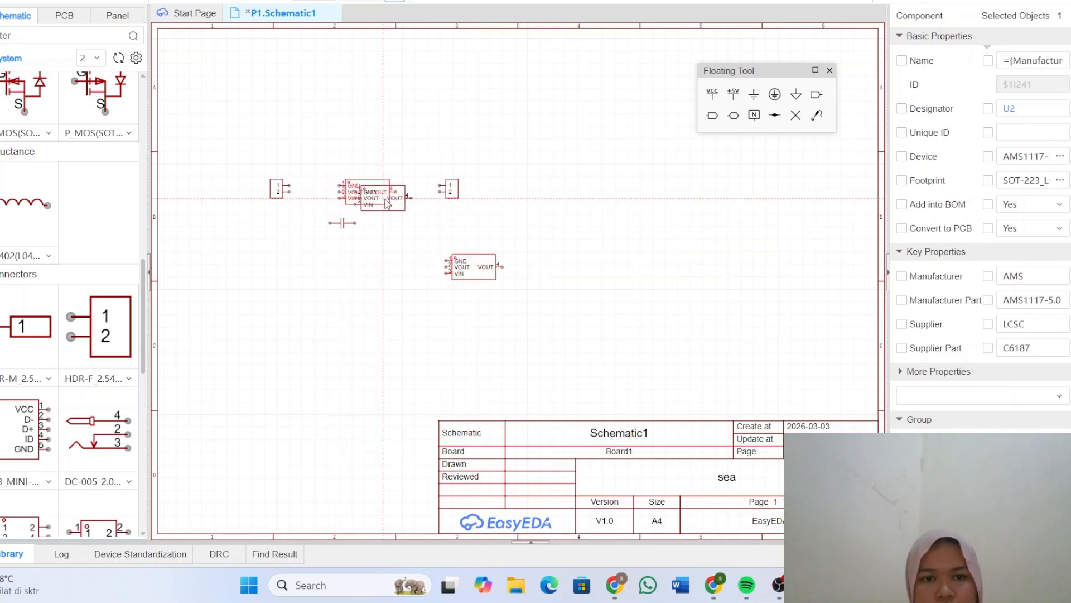
right_click(383, 199)
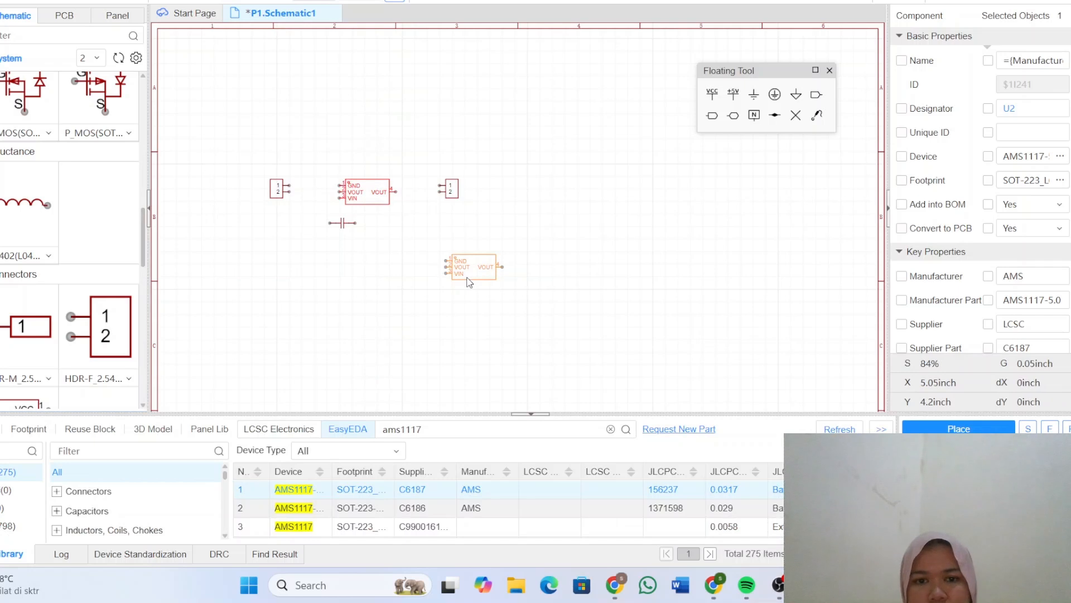
Step: Delete the extra regulator below the right header and shift the remaining one slightly left and up between the headers
left_click(467, 278)
key("Delete")
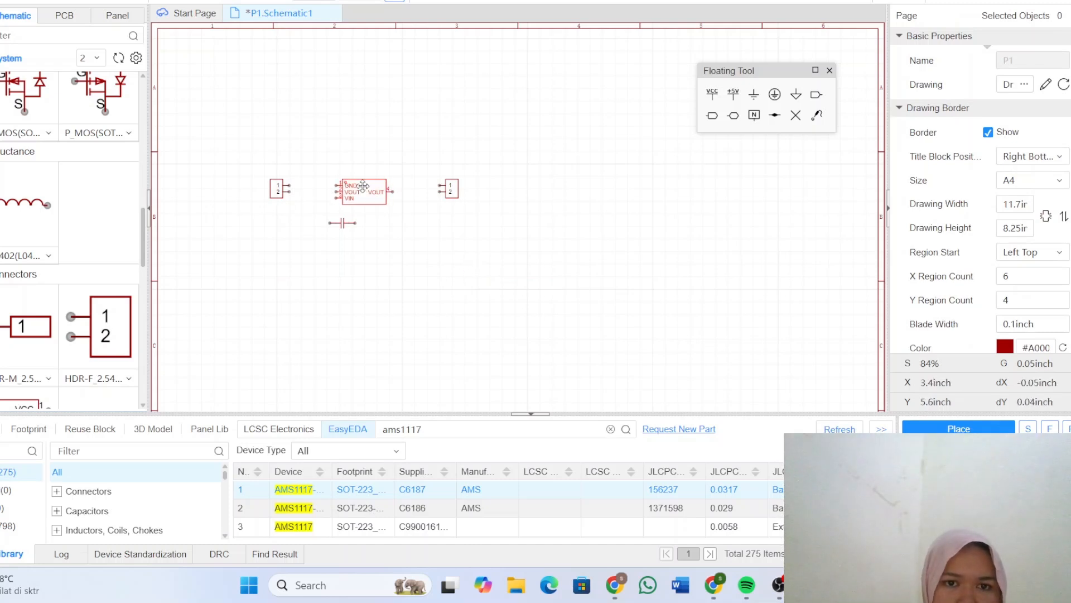
left_click_drag(368, 189, 359, 186)
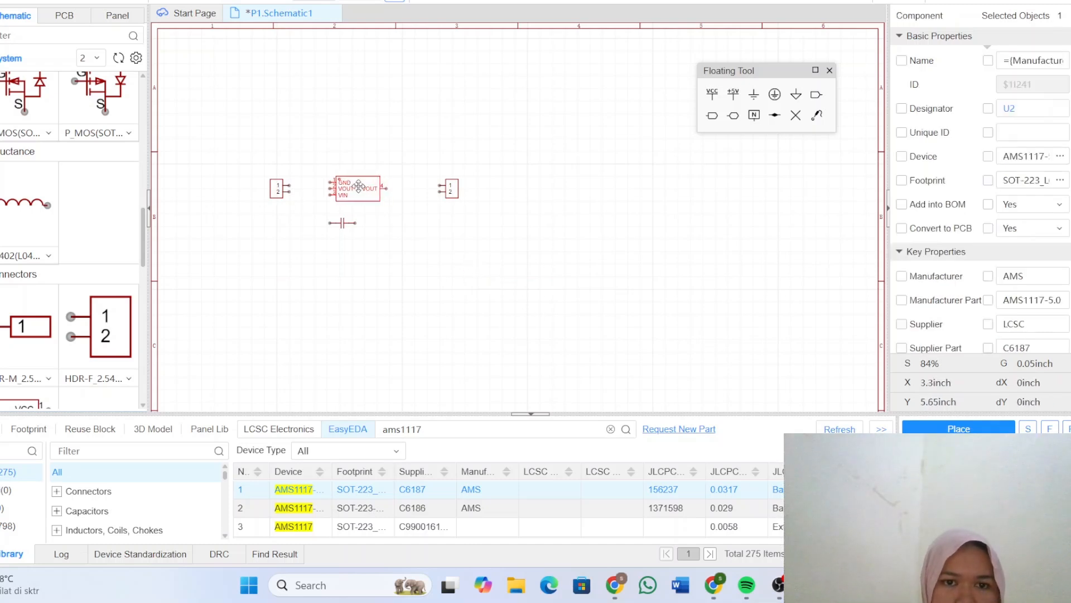
Step: Rotate the 100nF capacitor upright and move it below the input side of the regulator
left_click(341, 225)
right_click(342, 229)
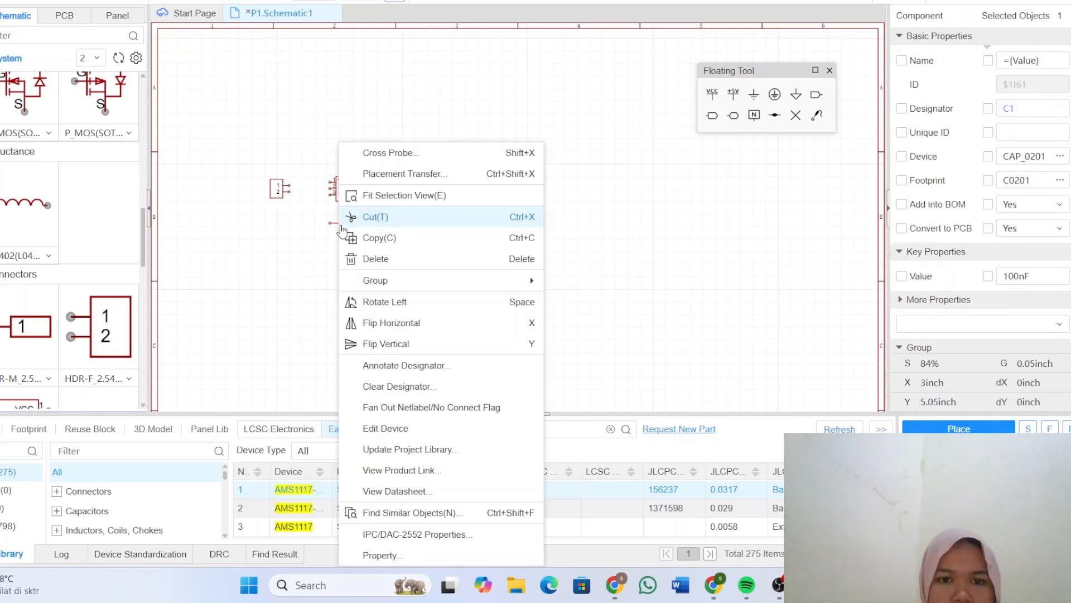
left_click(378, 305)
left_click_drag(340, 222, 322, 242)
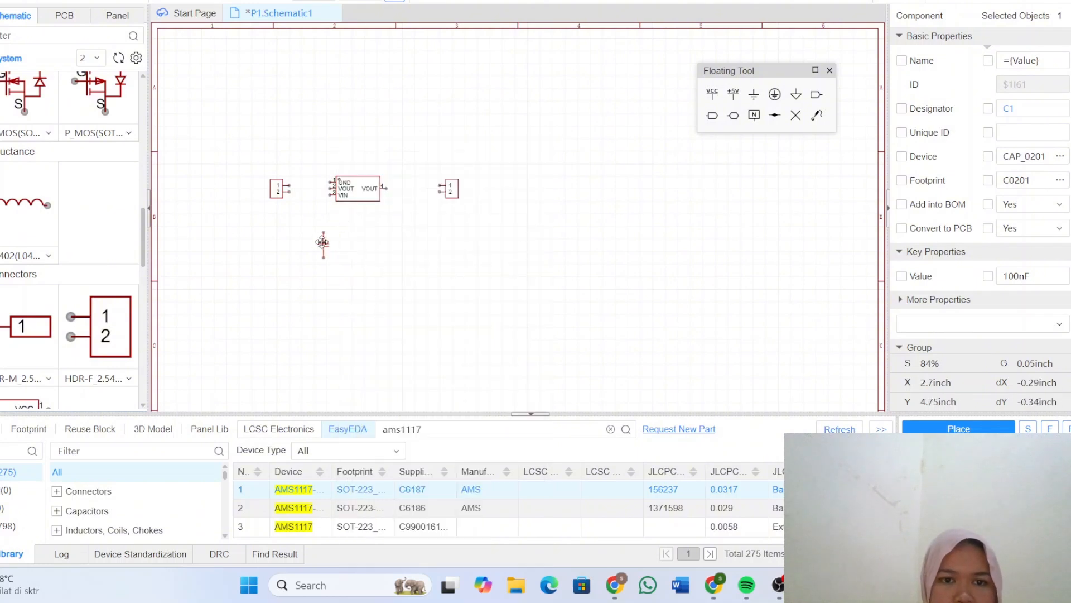
Step: Duplicate the upright 100nF capacitor and place the copy level with it, below the gap between the regulator and the right header
key("ctrl+c")
key("ctrl+v")
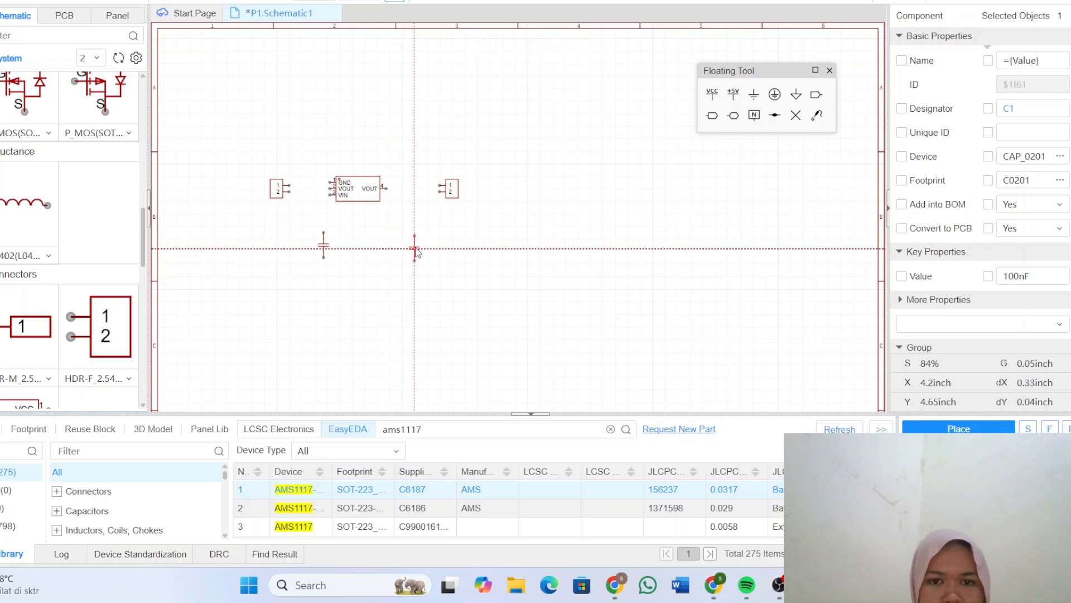
left_click(421, 246)
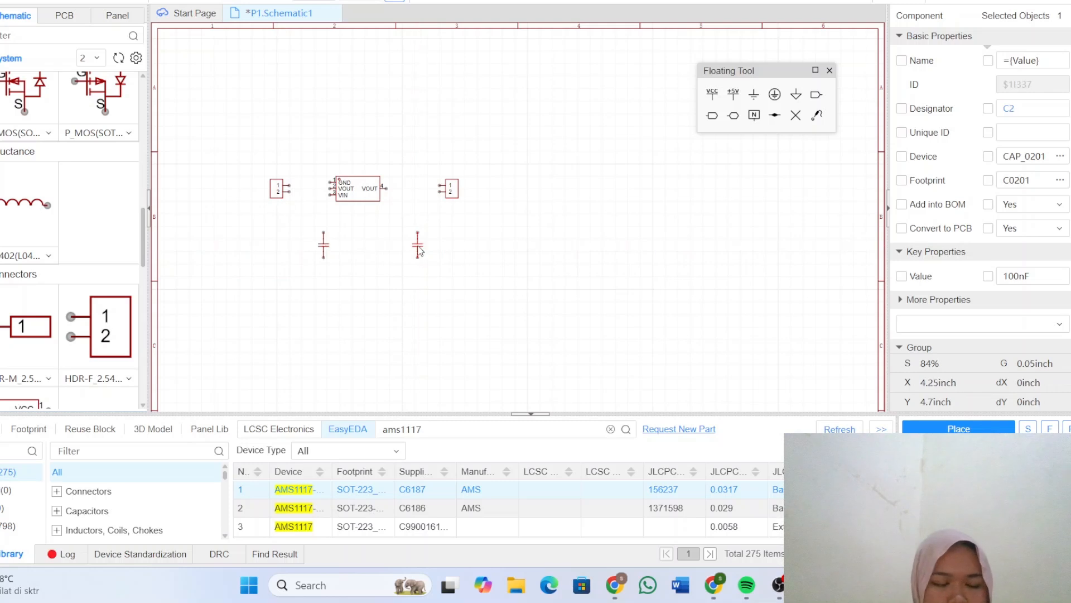
left_click(471, 263)
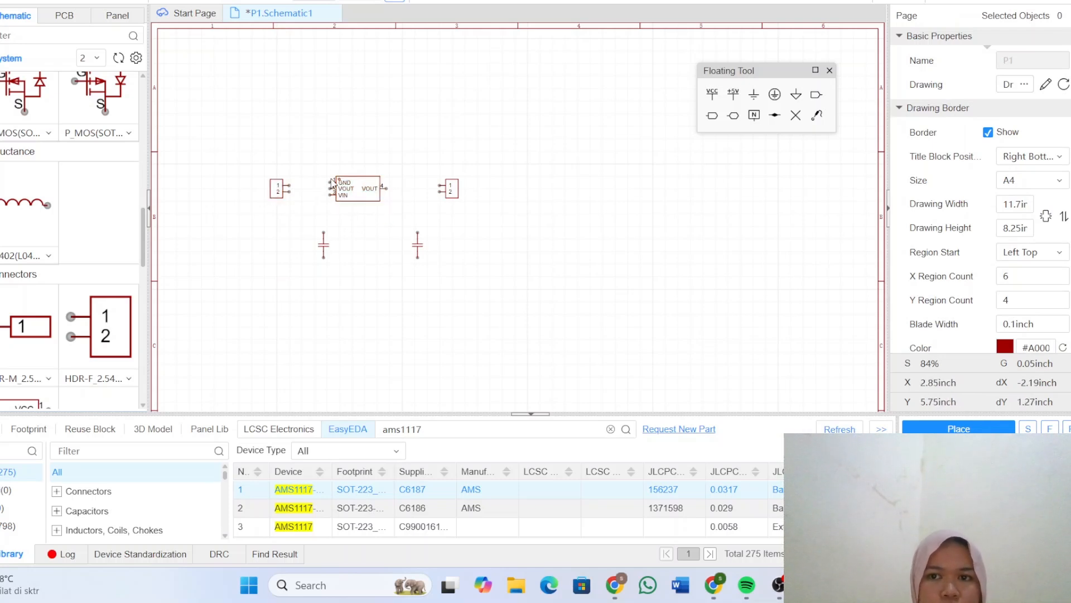
Step: Place GND flags just below each of the two capacitors and a spare one to the upper right of the circuit
left_click(754, 96)
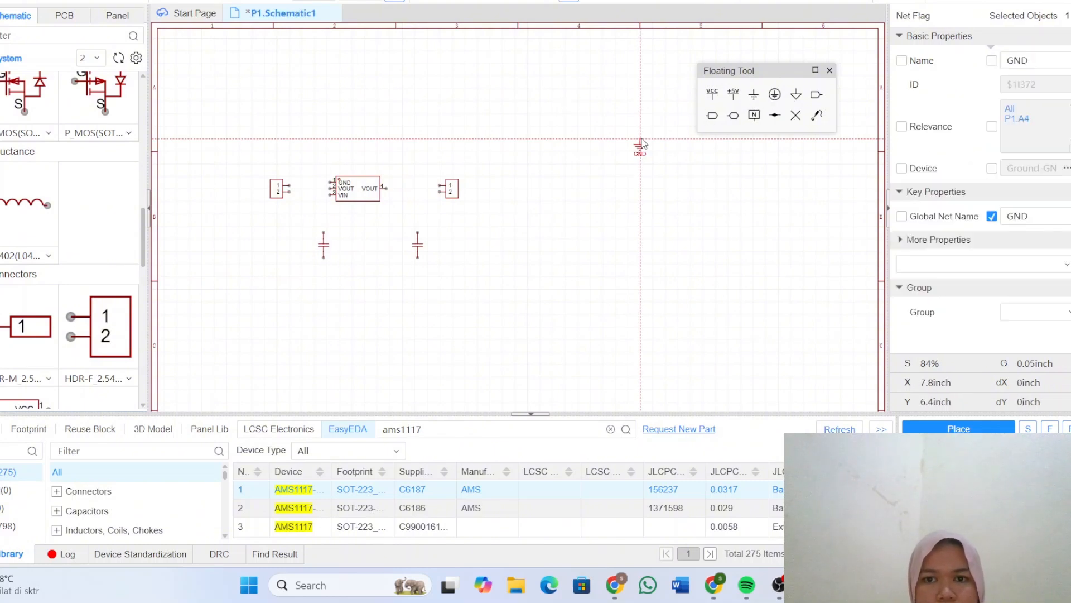
left_click(640, 148)
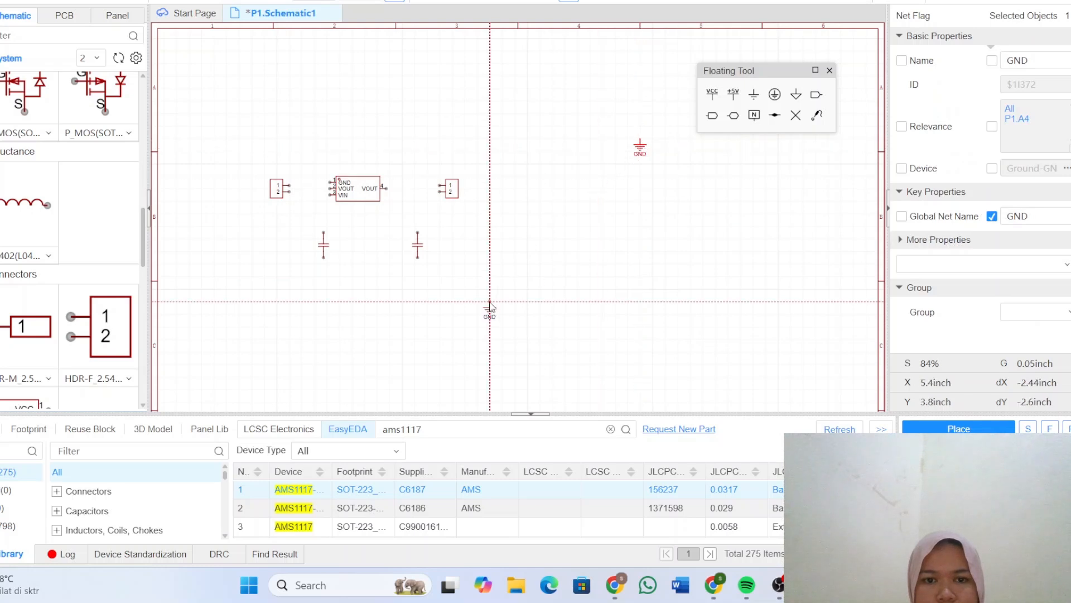
left_click(418, 279)
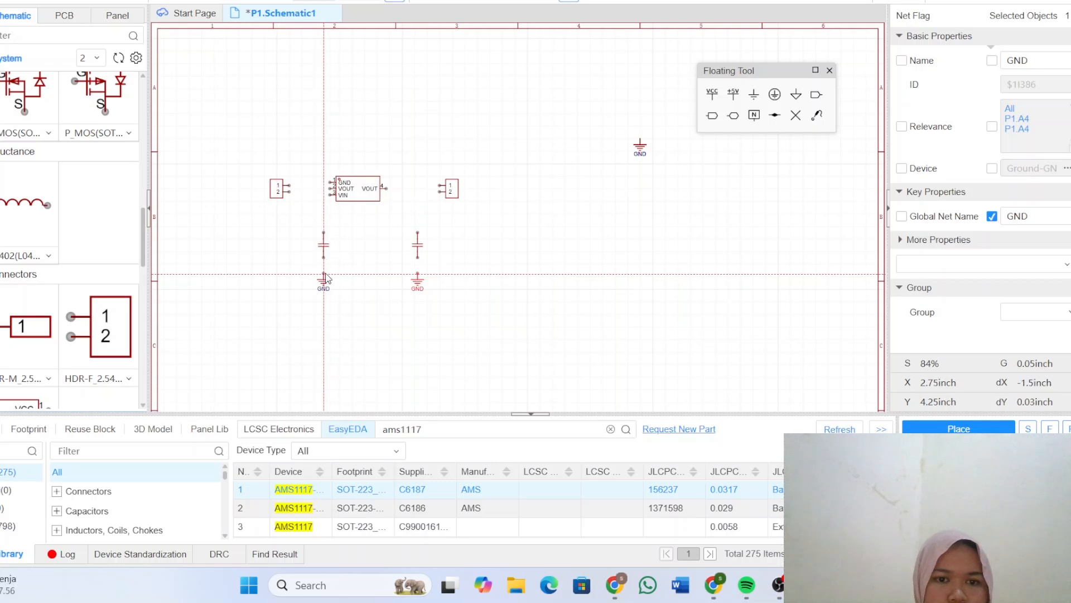
left_click(324, 278)
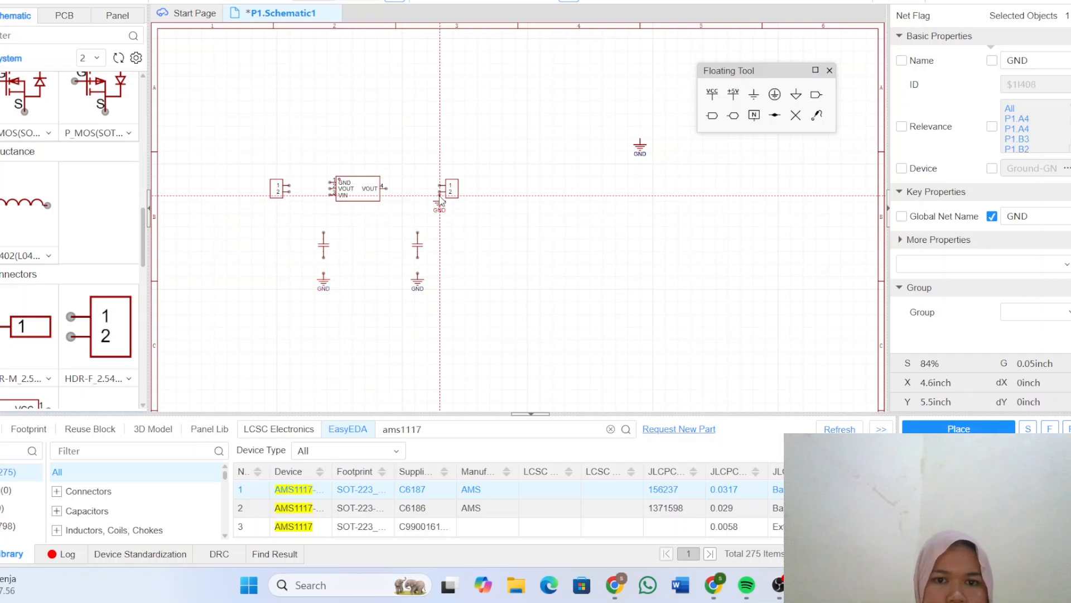
left_click(440, 200)
key("Escape")
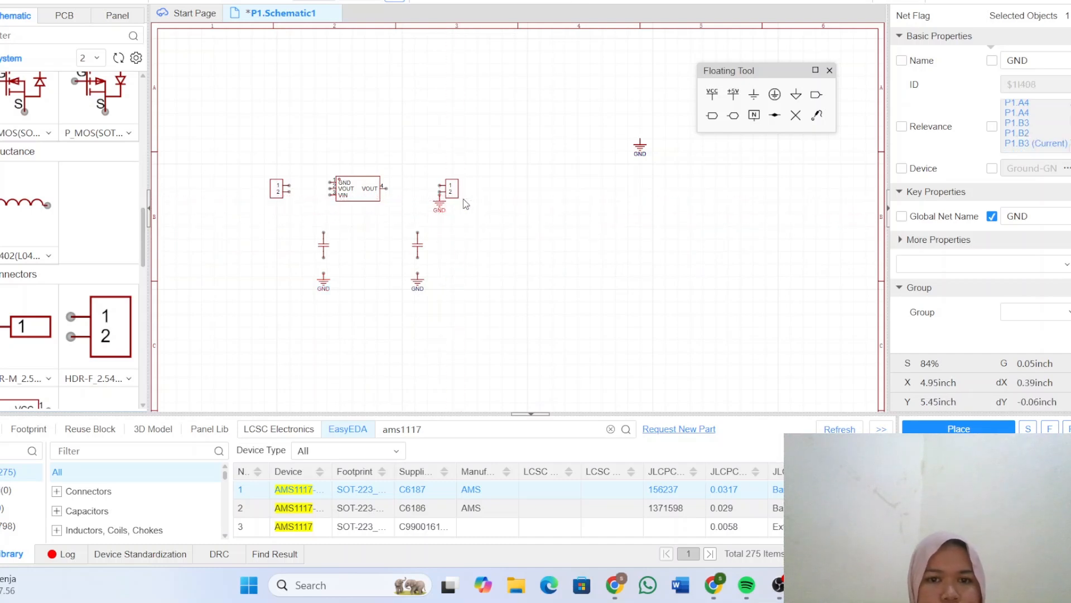
key("Delete")
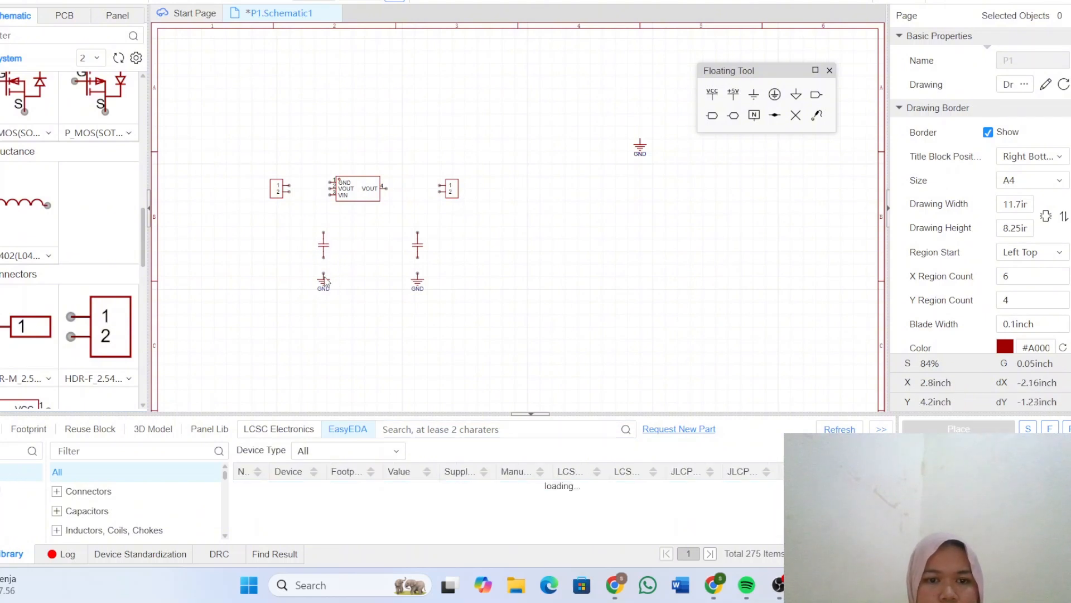
Step: Attach the GND flags to the lower pins of both capacitors and the spare one to pin 2 of the right header
left_click_drag(324, 285, 324, 270)
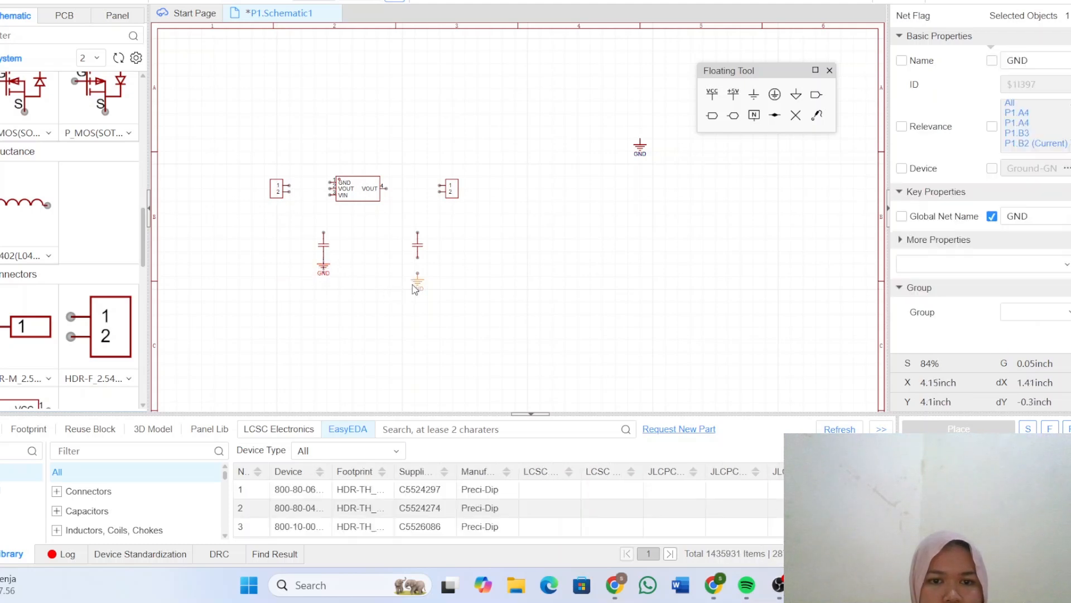
left_click_drag(415, 283, 416, 268)
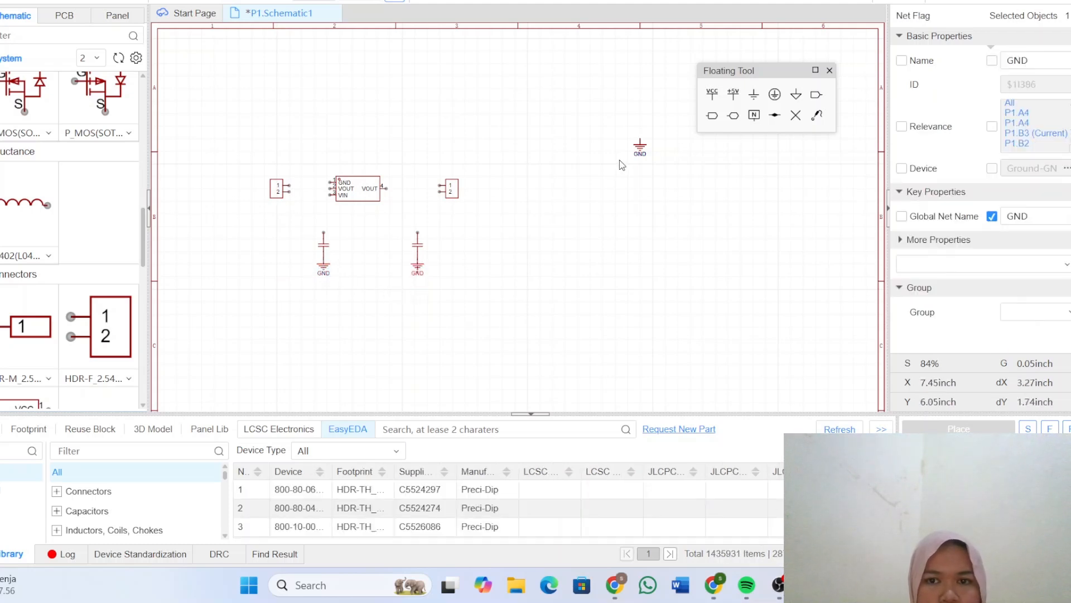
left_click_drag(640, 146, 438, 194)
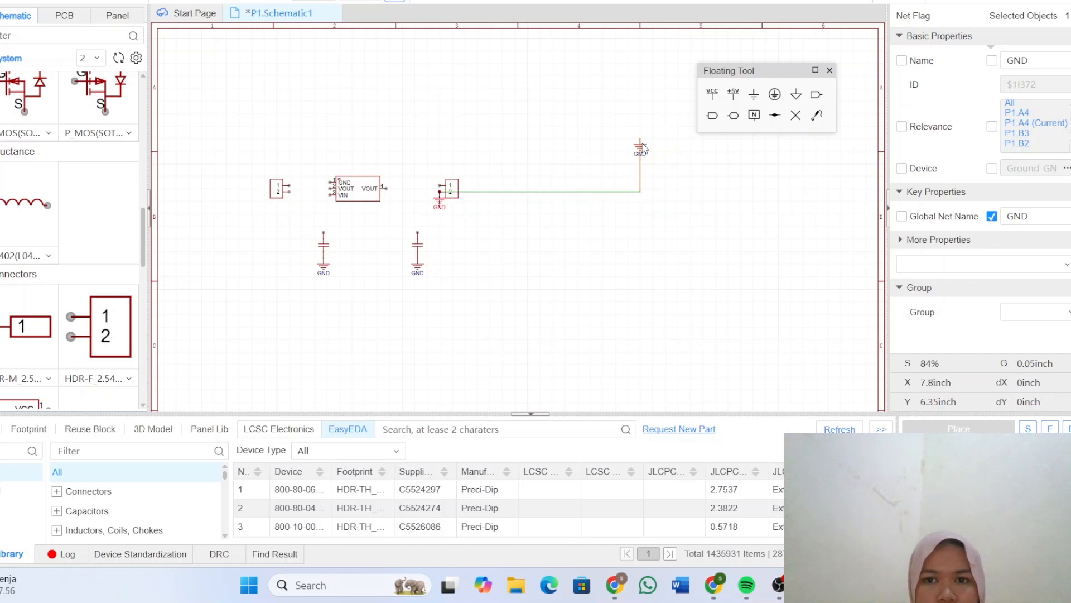
Step: Delete the leftover GND flag at the upper right and every wire segment running from it to the right header
left_click_drag(645, 142, 521, 195)
left_click(520, 180)
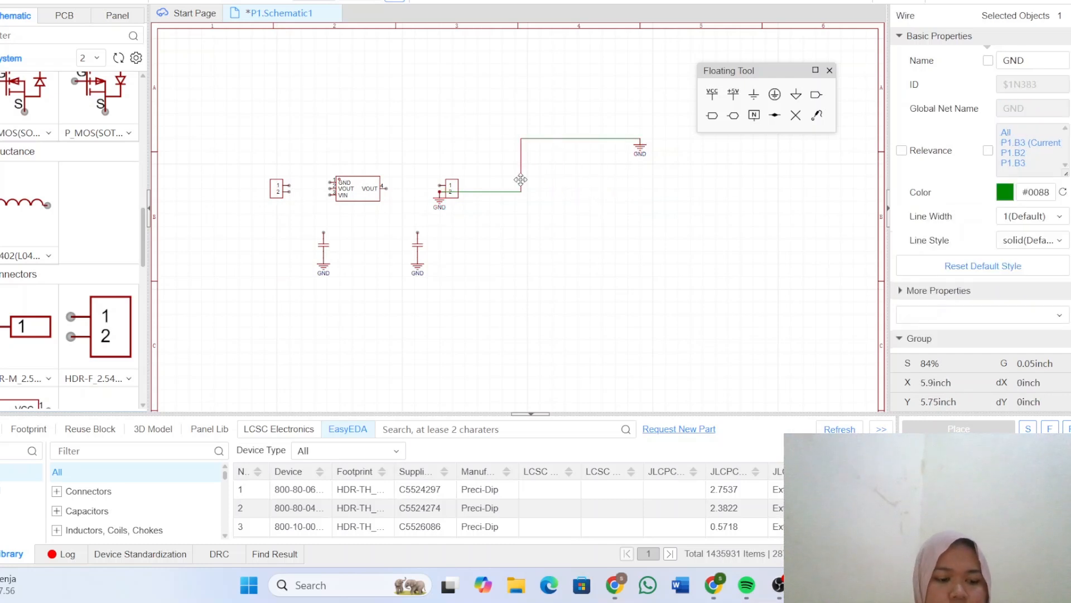
left_click(643, 148)
key("Delete")
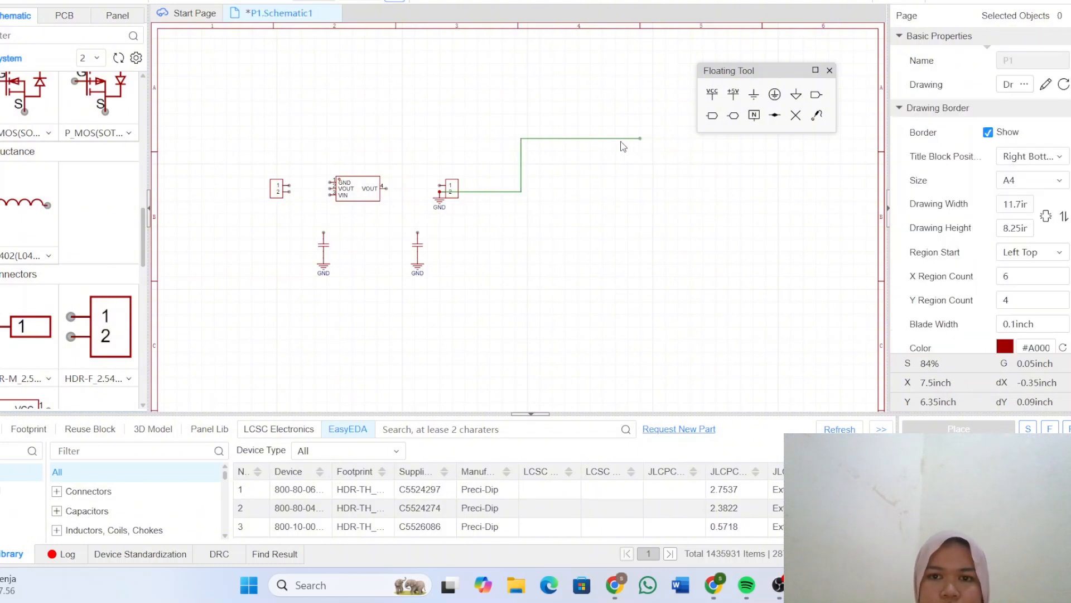
left_click(617, 138)
key("Delete")
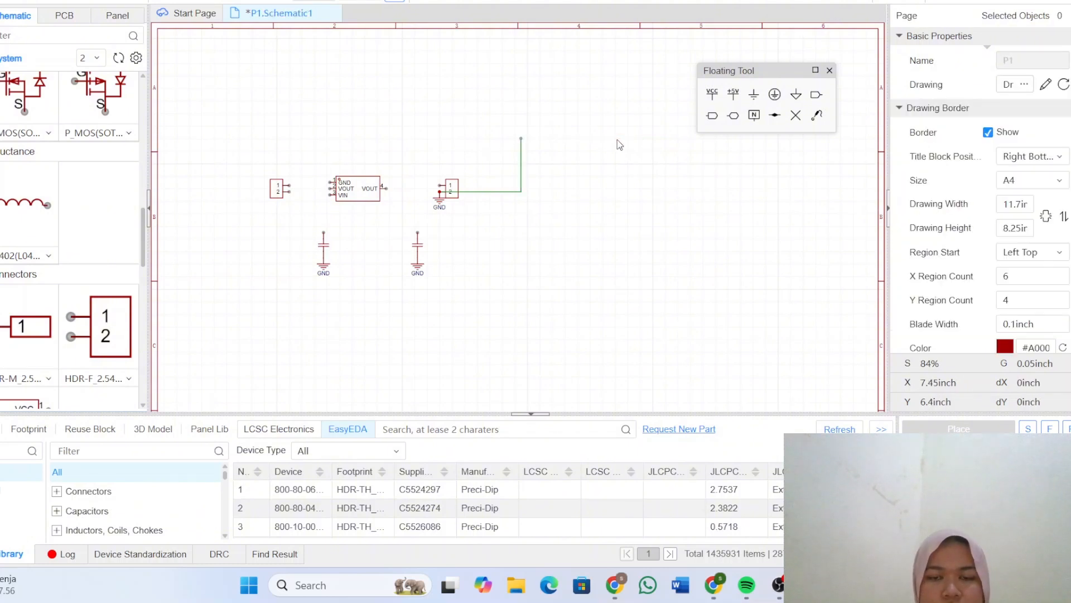
left_click_drag(484, 111, 560, 226)
key("Delete")
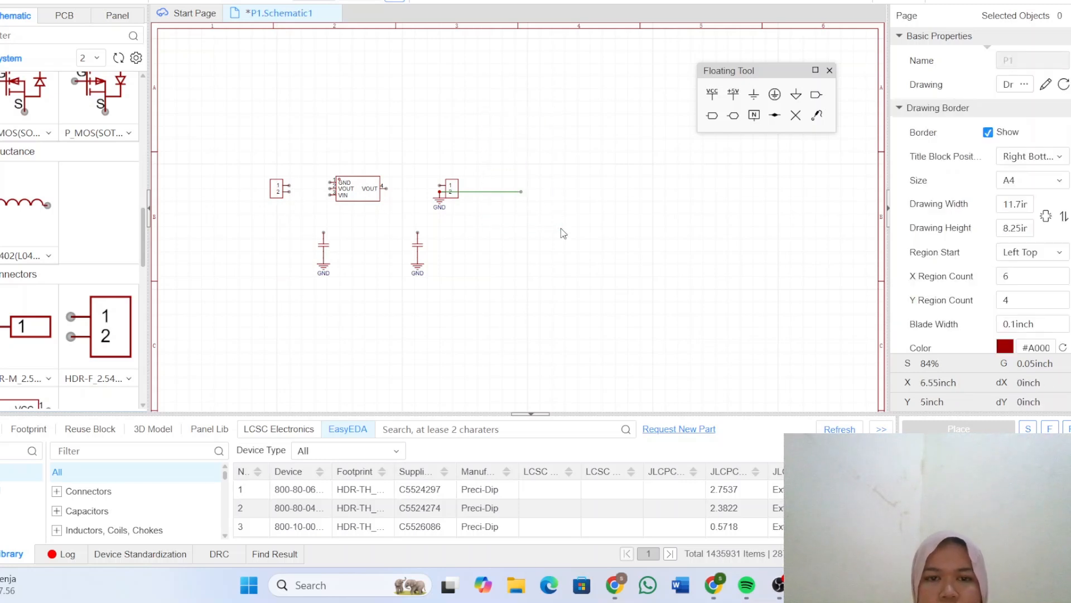
left_click_drag(463, 167, 517, 243)
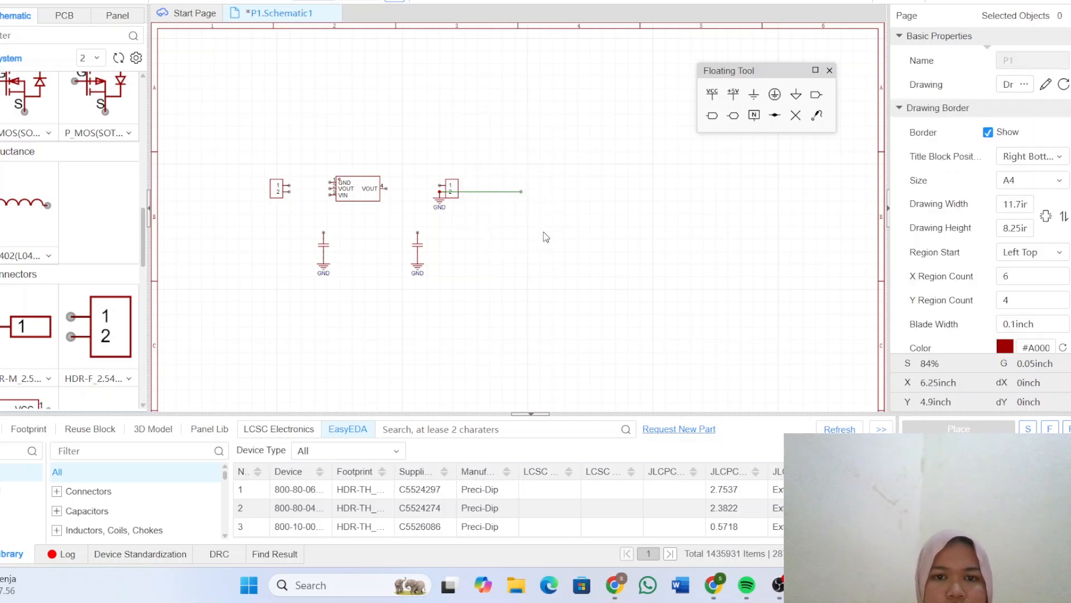
left_click(514, 192)
key("Delete")
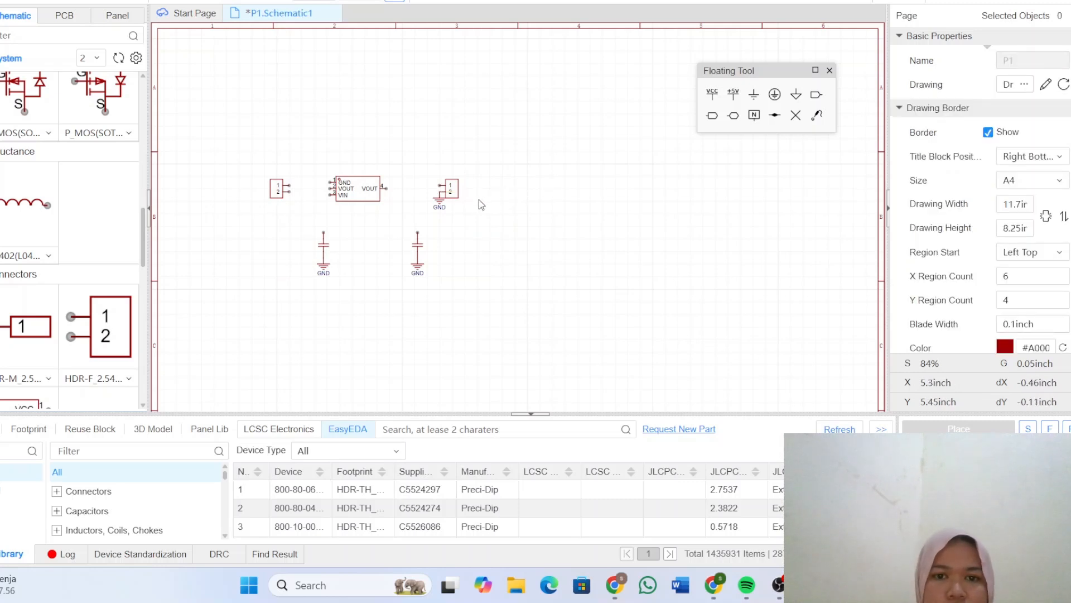
Step: Place a GND flag on pin 2 of the left header and another just above the regulator's GND pin
left_click(754, 95)
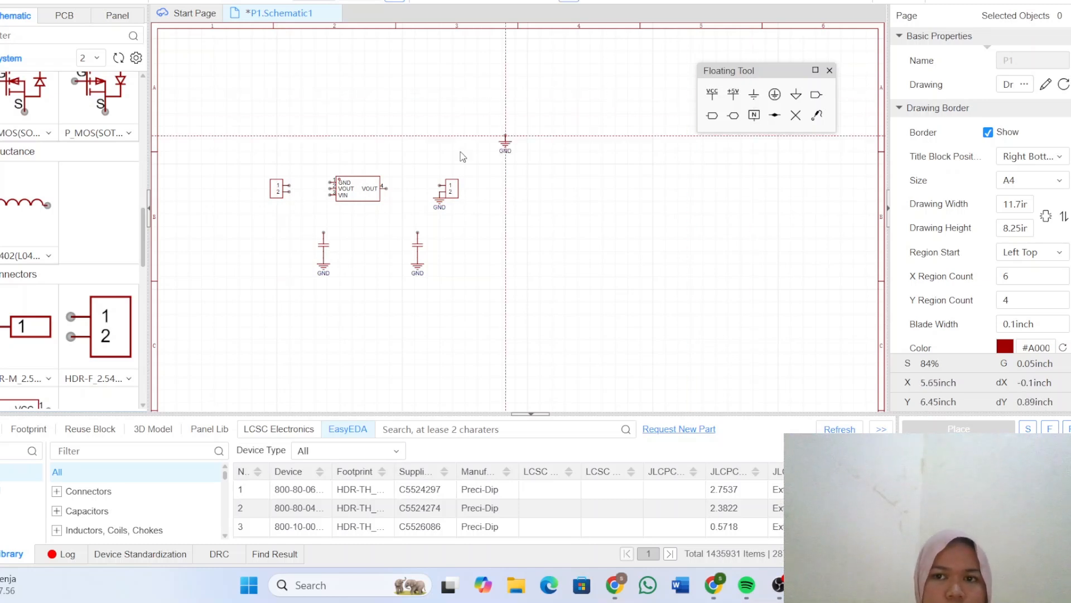
left_click(290, 194)
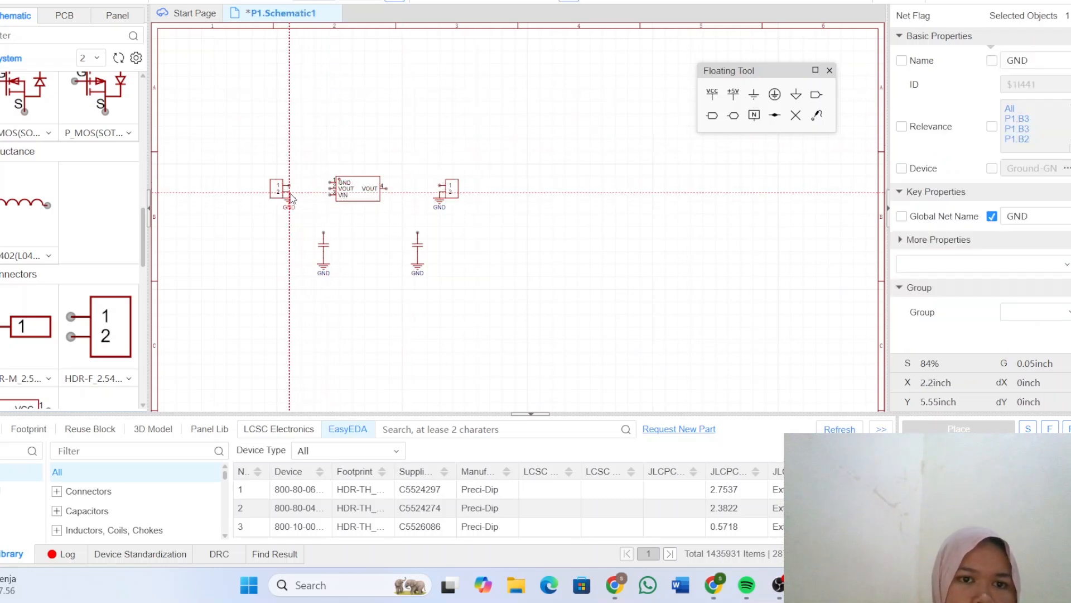
left_click(323, 155)
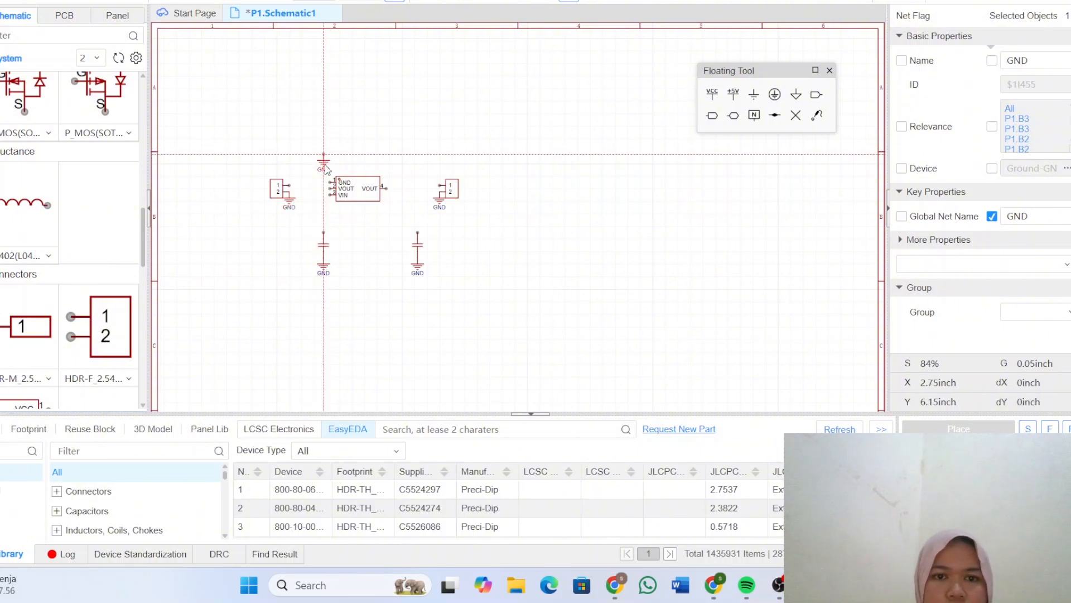
key("Escape")
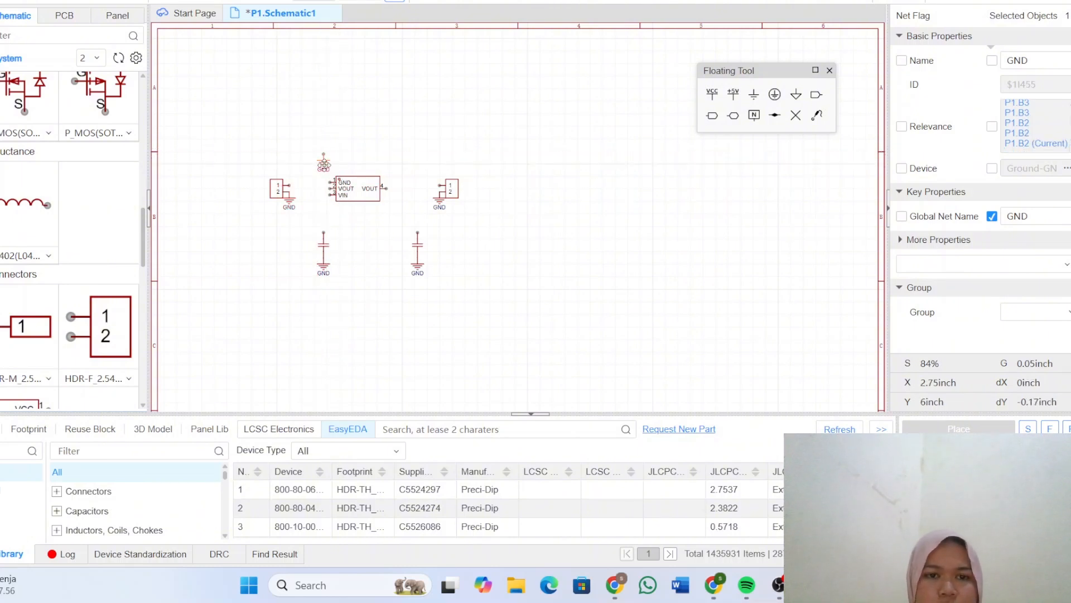
Step: Flip the GND flag above the regulator vertically, attach it to the regulator's GND pin and shift the regulator slightly down and right
right_click(324, 165)
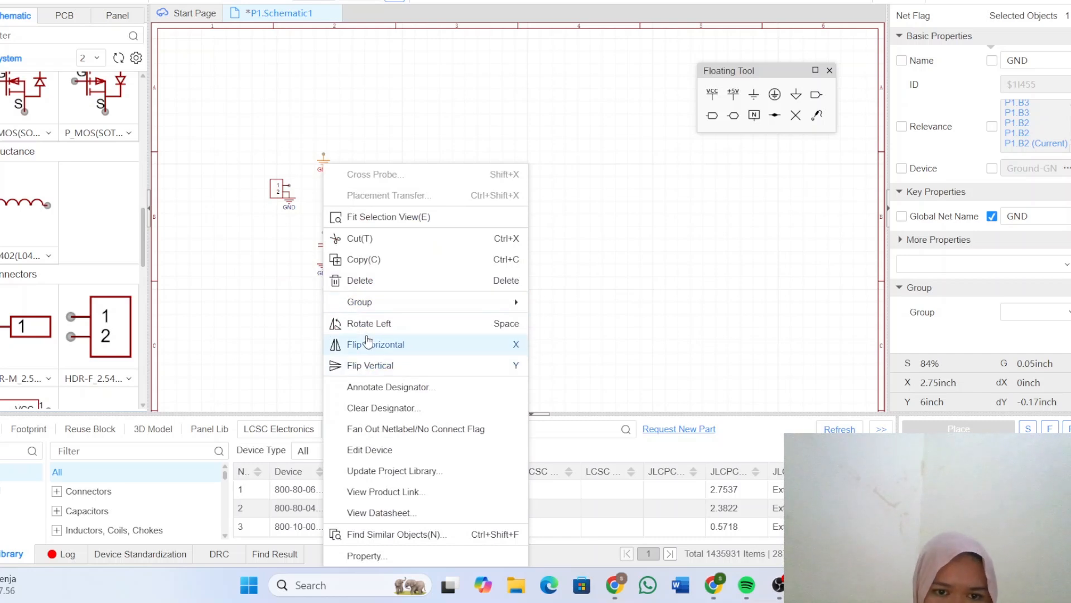
left_click(370, 366)
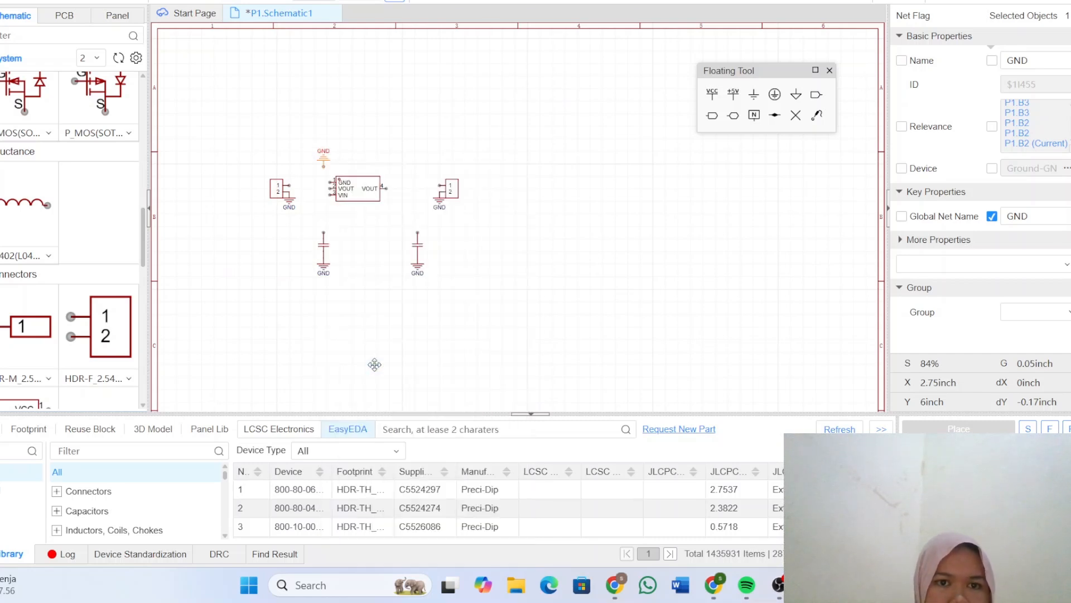
left_click_drag(326, 158, 333, 172)
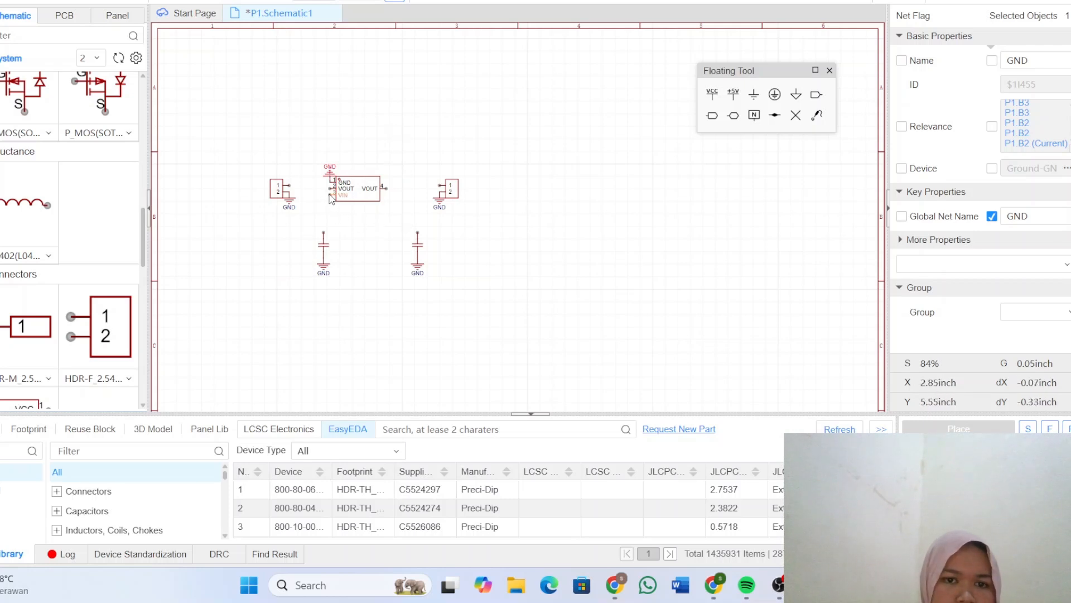
left_click_drag(331, 199, 336, 201)
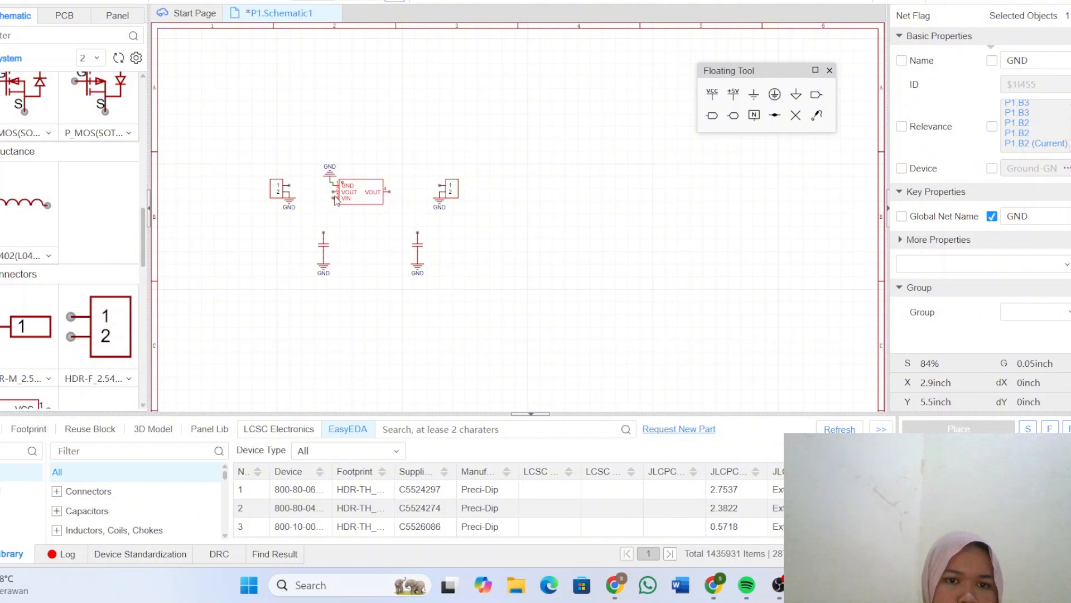
left_click(336, 200)
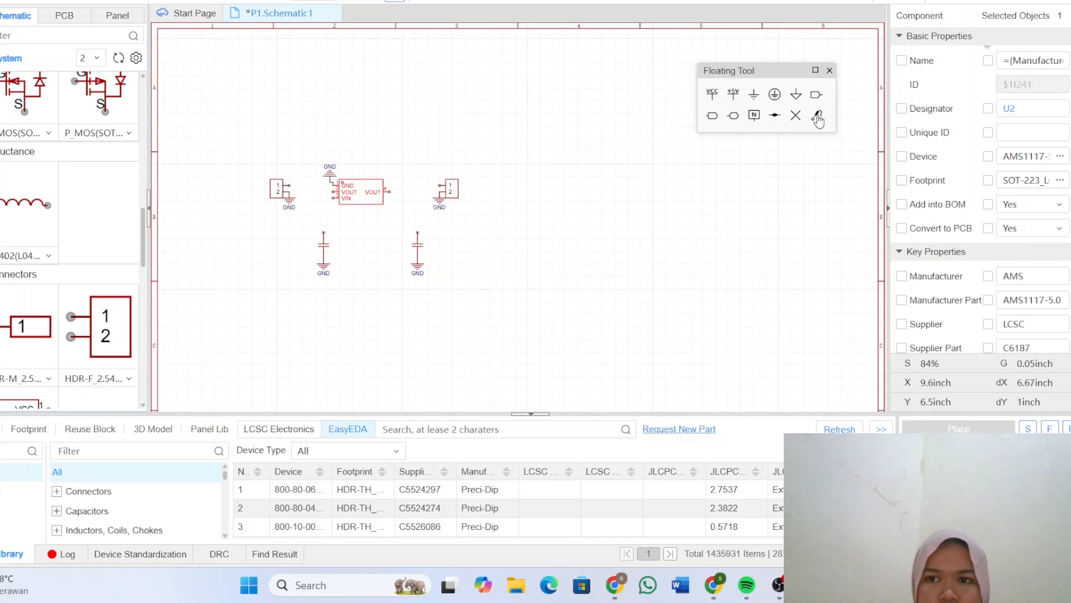
left_click(333, 199)
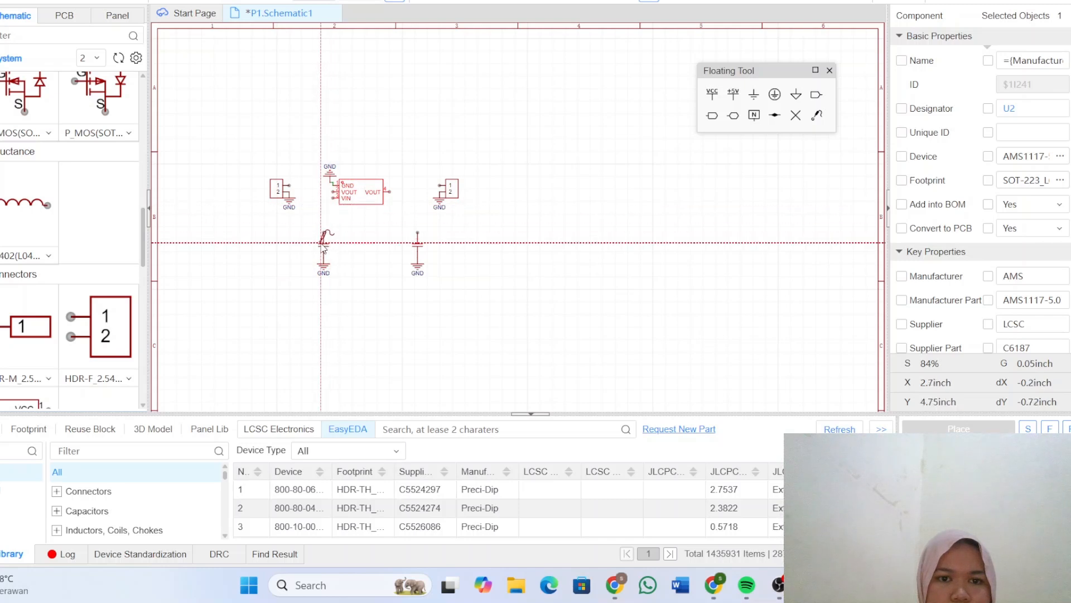
left_click_drag(323, 249, 327, 235)
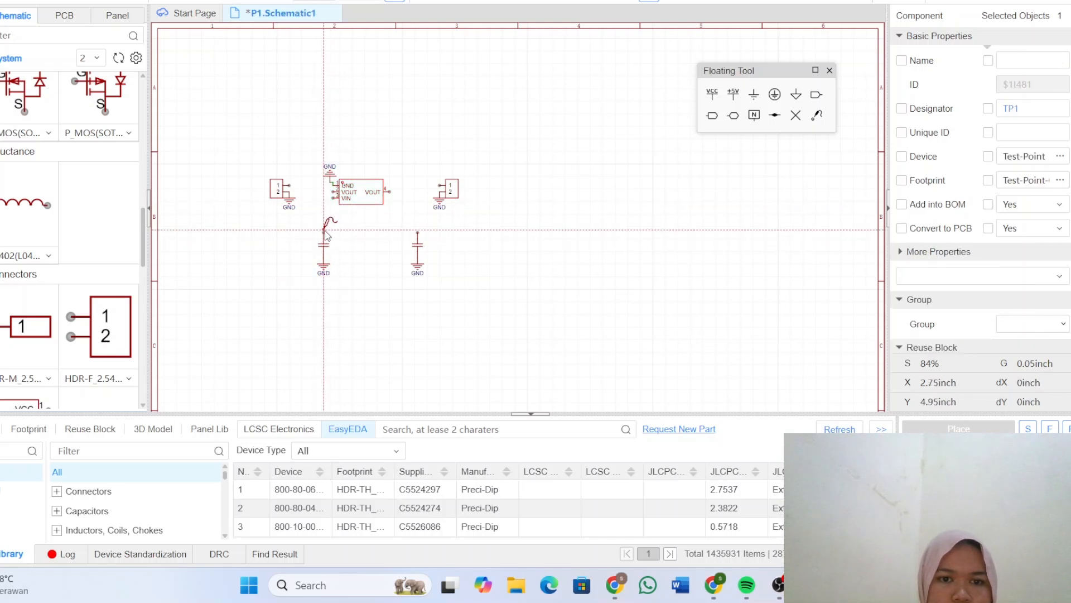
left_click(327, 235)
key("Escape")
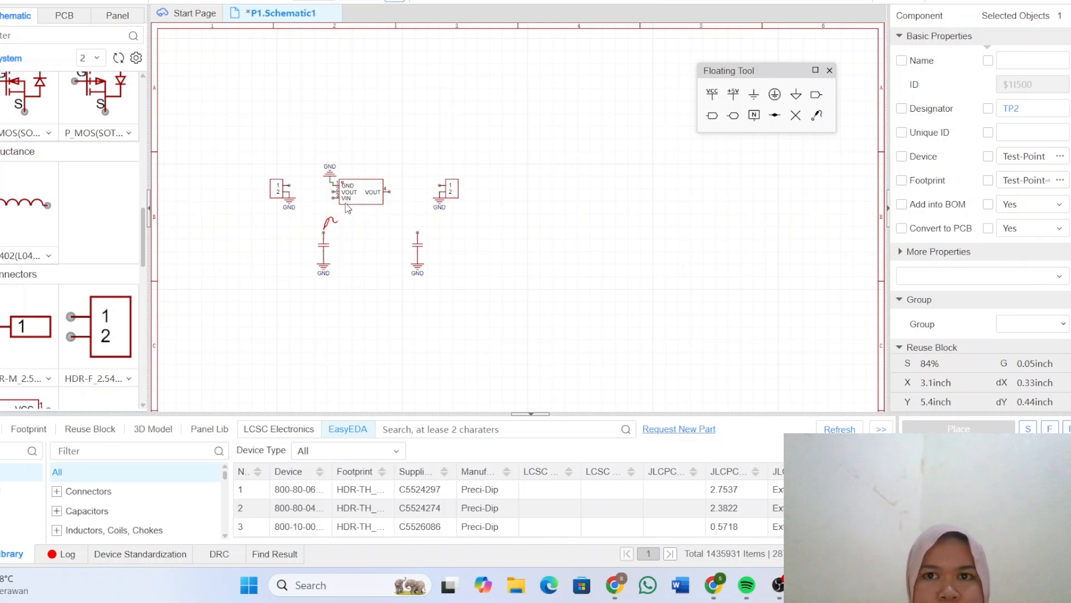
key("Escape")
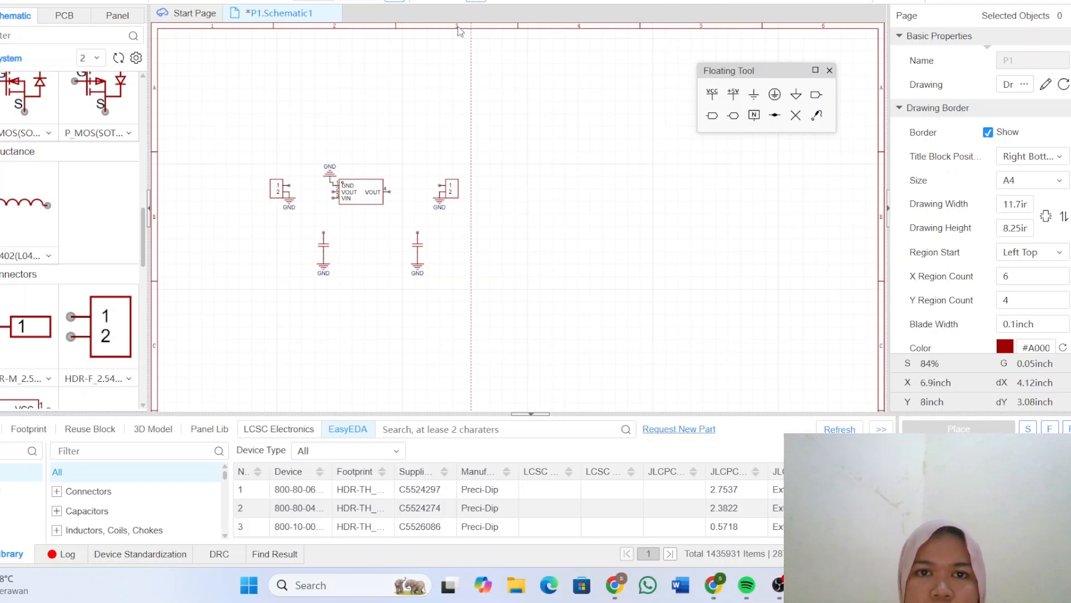
Step: Connect the upper pin of the left capacitor to the regulator's VIN pin
left_click(327, 215)
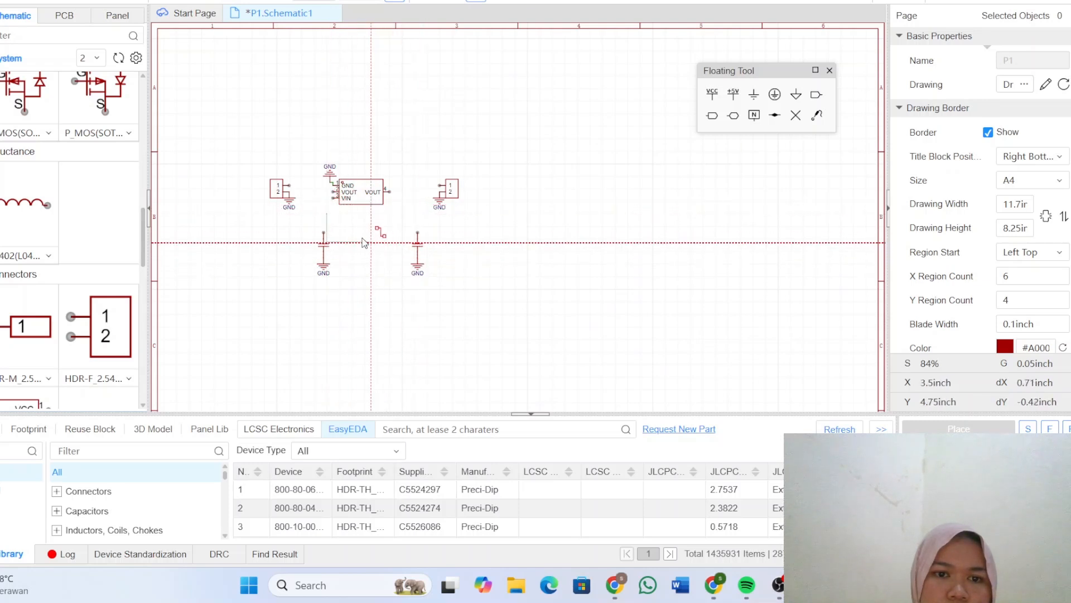
left_click(326, 232)
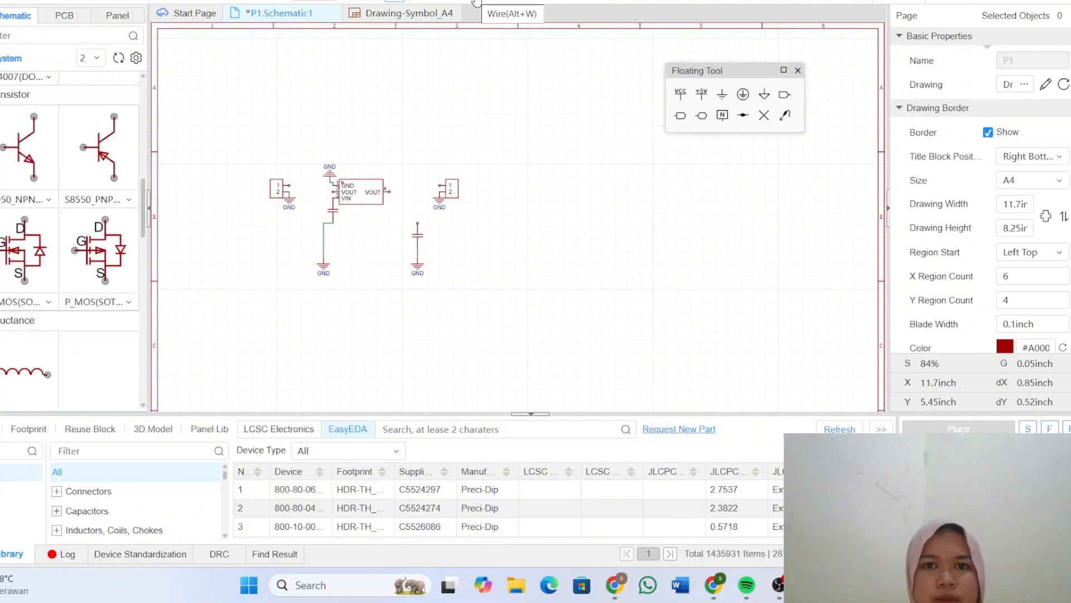
Step: Wire the left header to the VOUT pin on the regulator's left side
left_click(476, 3)
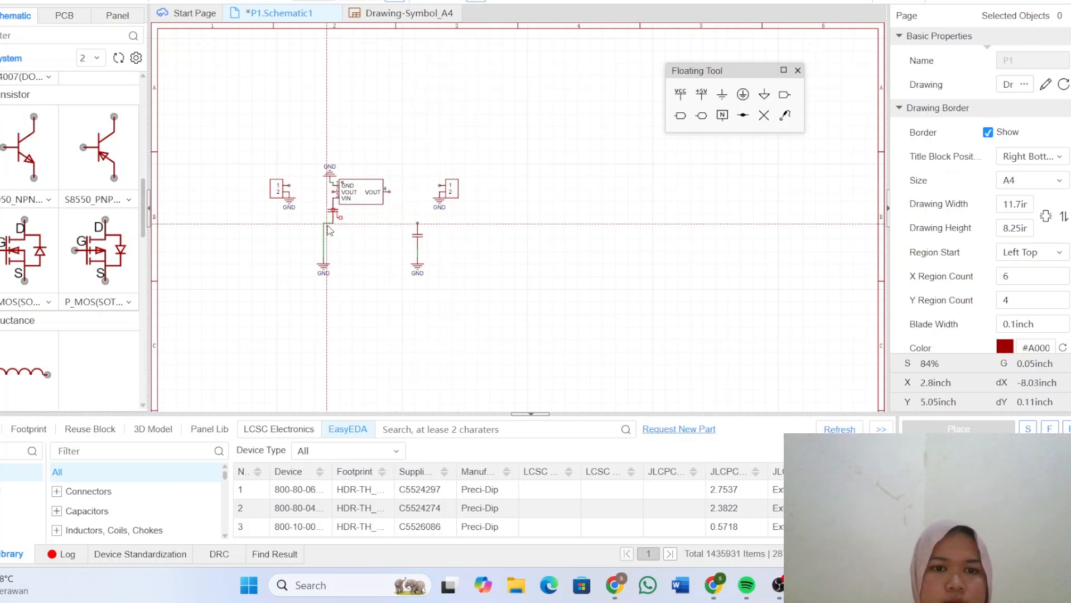
left_click(289, 187)
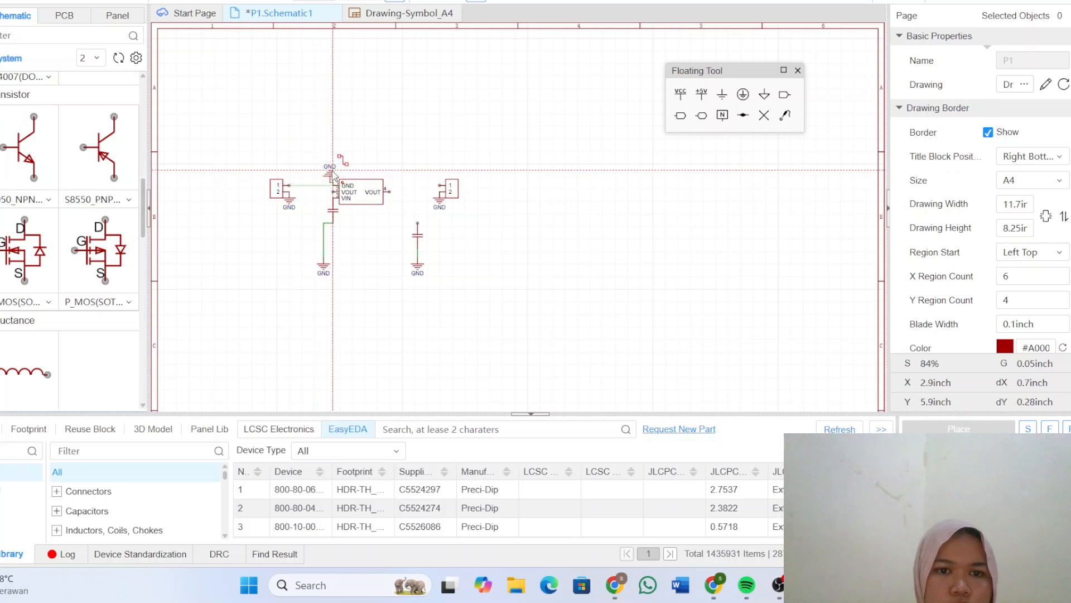
left_click(323, 181)
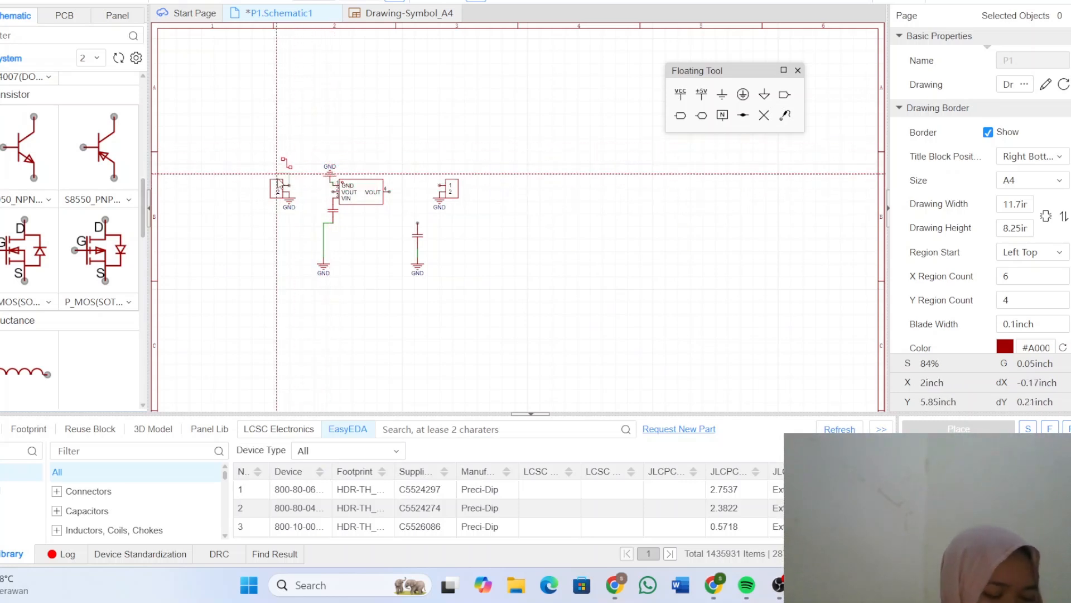
left_click(333, 192)
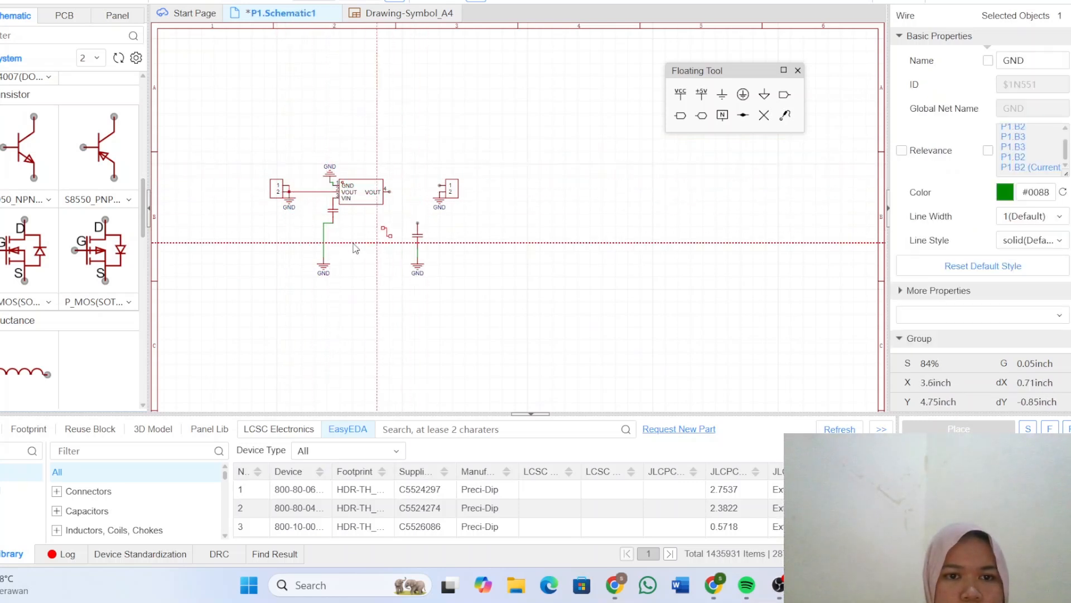
Step: Wire the VOUT pin on the regulator's right side to pin 2 of the right header
left_click(390, 192)
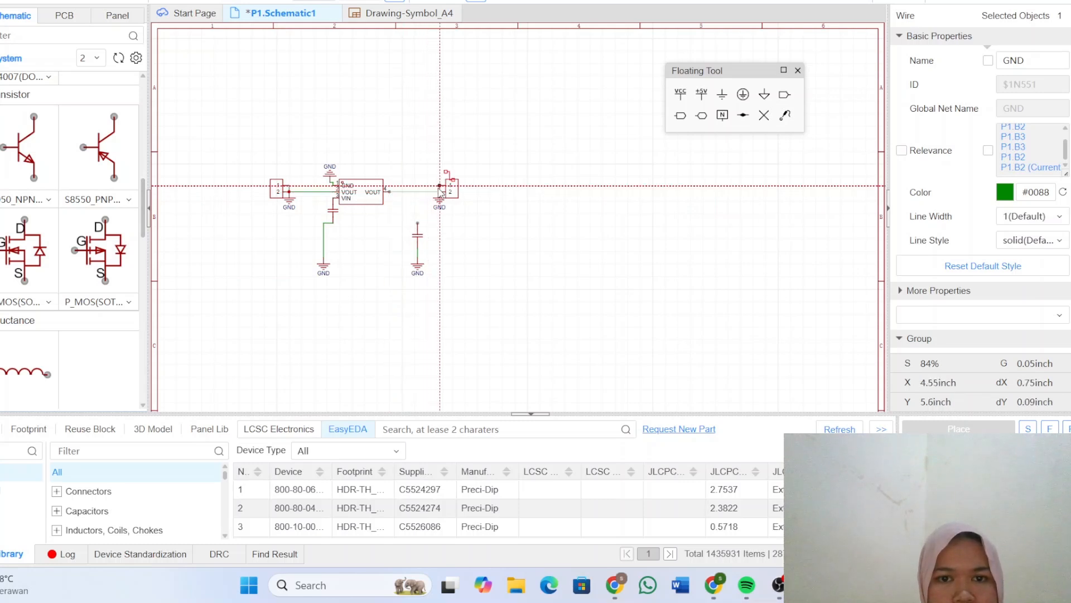
left_click(441, 191)
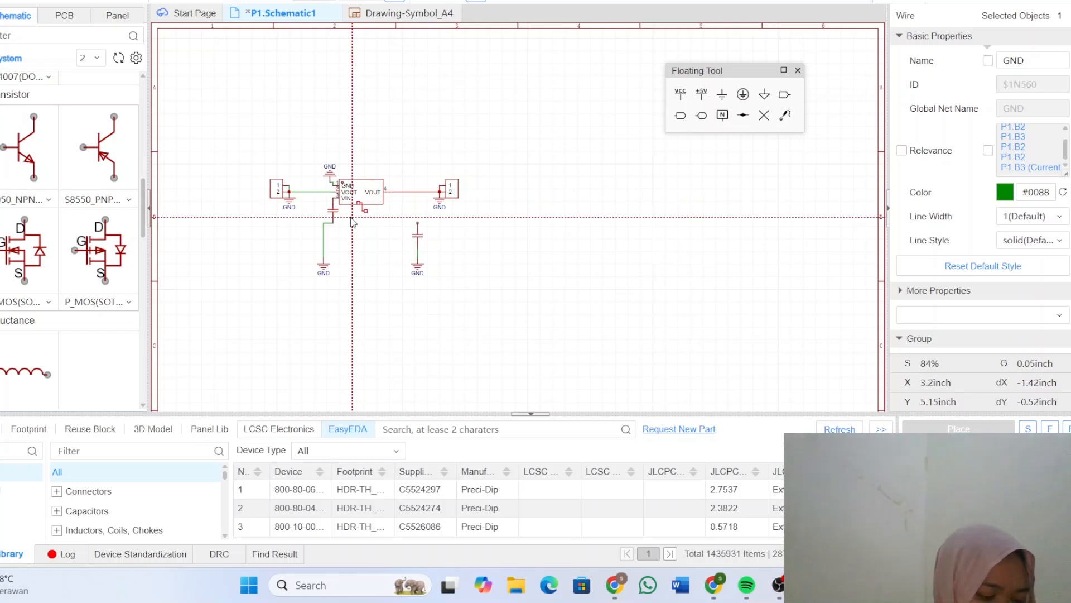
key("Escape")
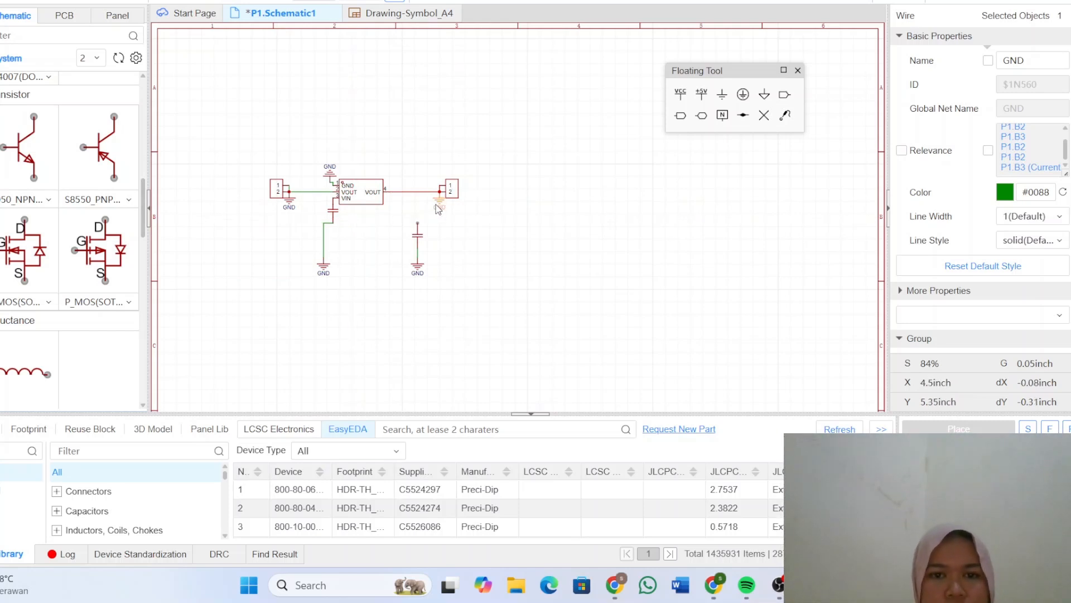
Step: Pull the right header away from its GND flag, and delete the wires between them and the flag itself
left_click(454, 189)
left_click_drag(454, 189, 462, 241)
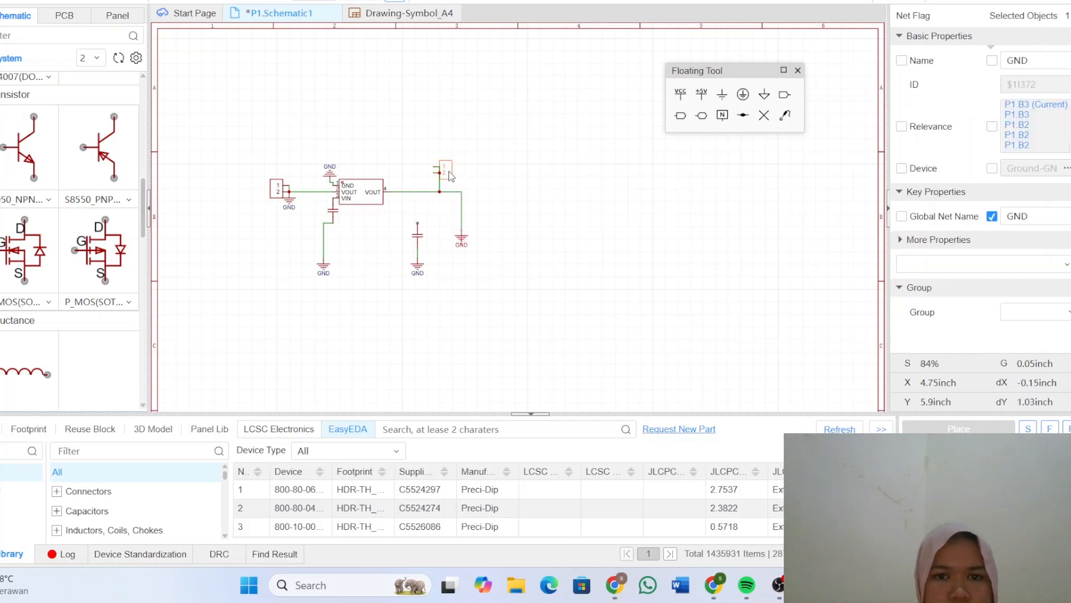
left_click_drag(451, 175, 515, 208)
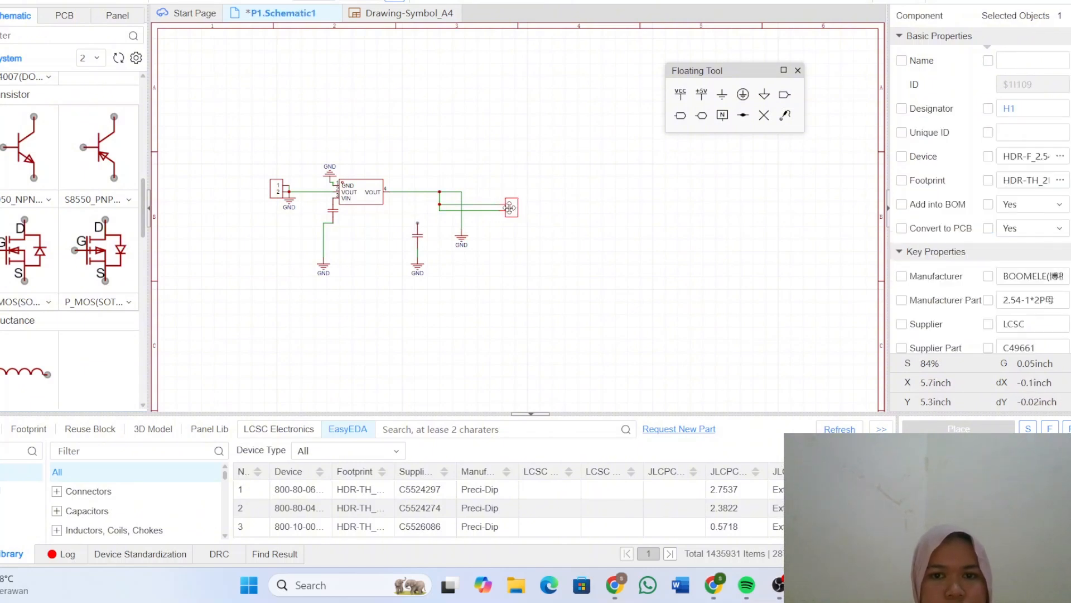
left_click(433, 192)
key("Delete")
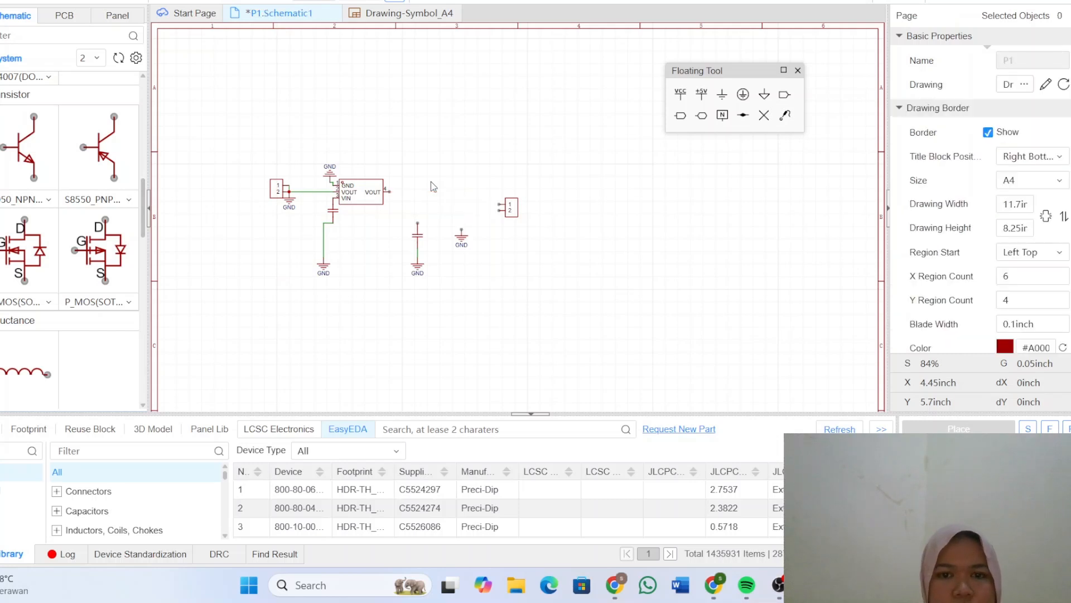
left_click(461, 243)
key("Delete")
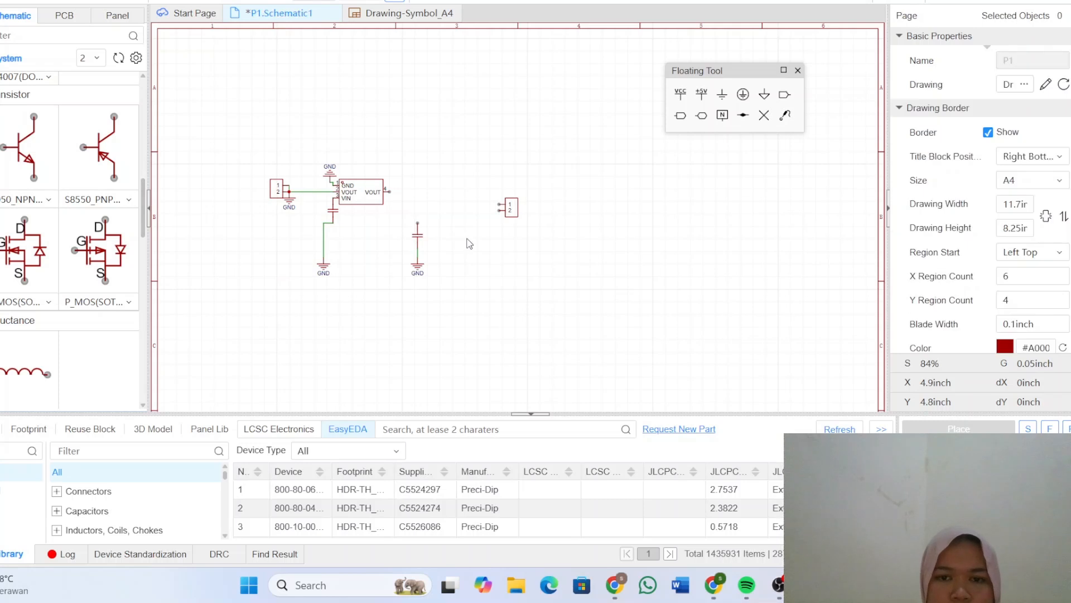
Step: Move the right header back toward the regulator and wire its pin 1 to the regulator's right VOUT pin
left_click_drag(508, 205, 456, 200)
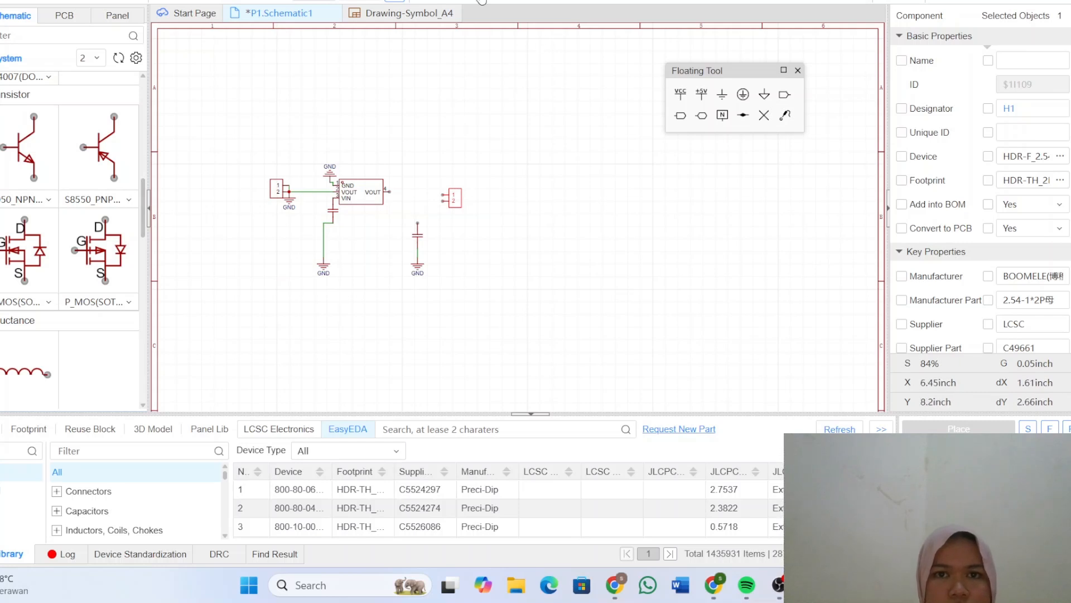
key("w")
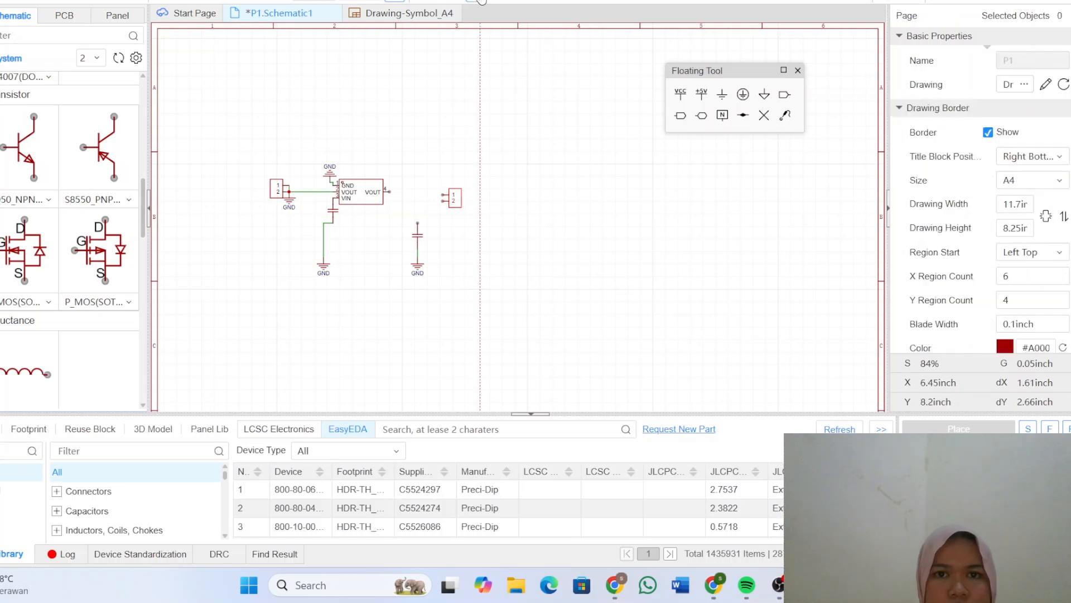
left_click(390, 192)
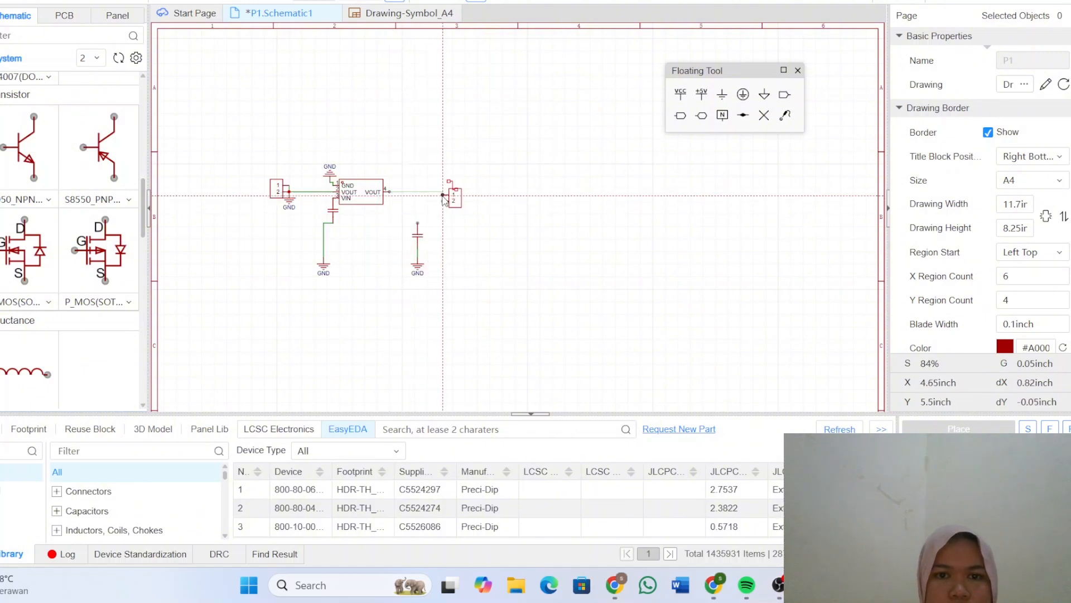
left_click(443, 195)
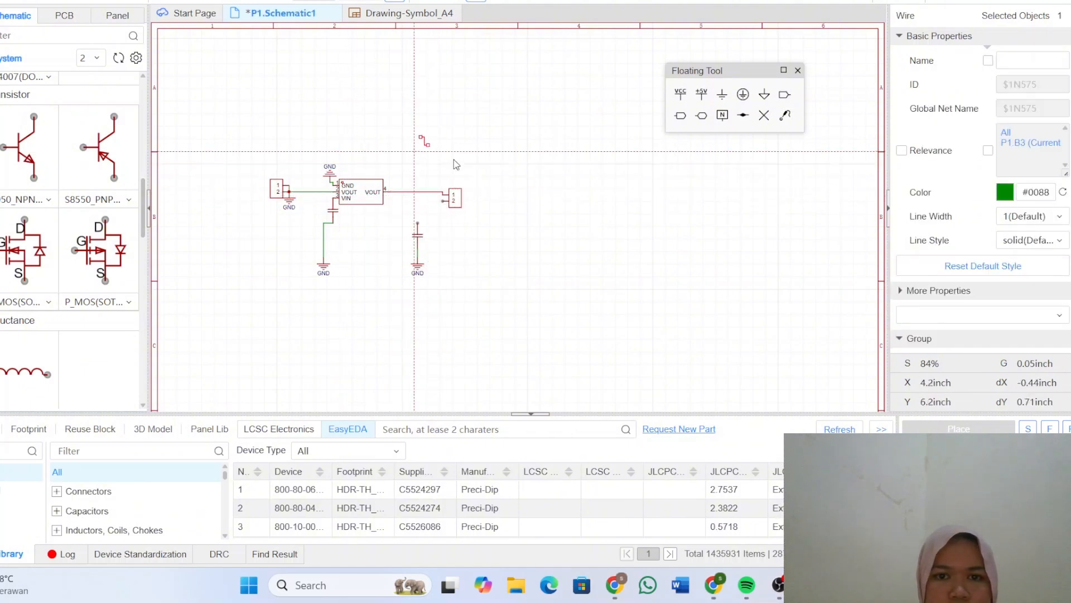
Step: Wire the upper pin of the right capacitor to pin 2 of the right header
left_click(418, 224)
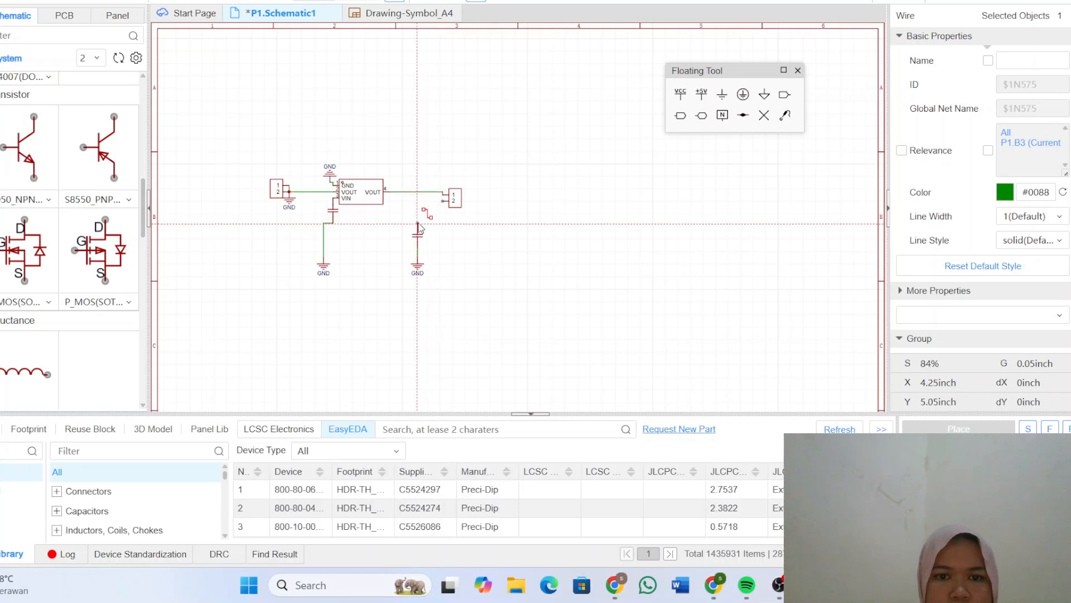
left_click(447, 200)
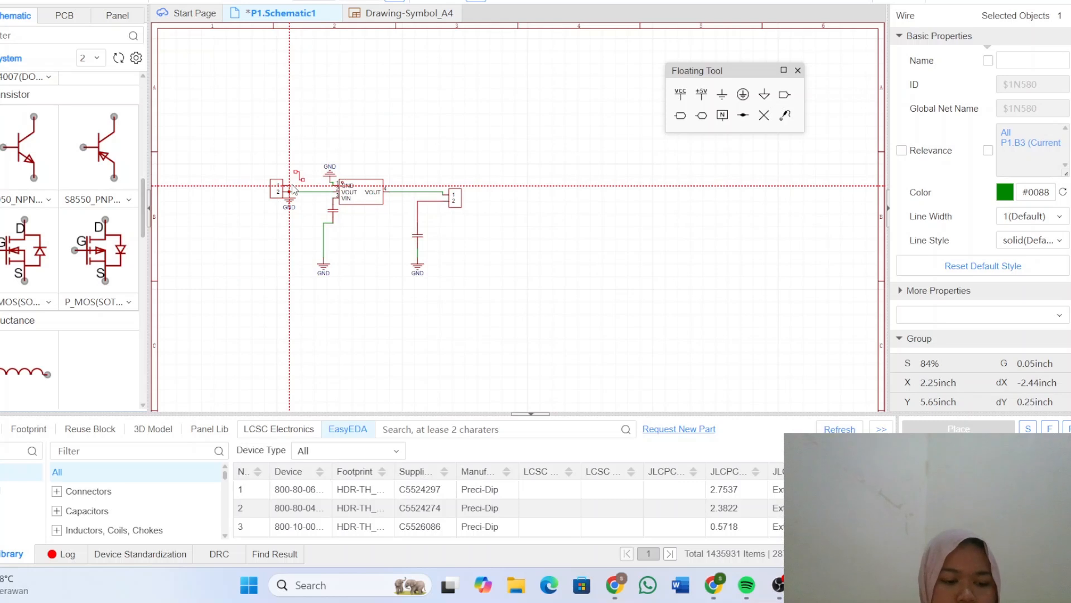
key("Escape")
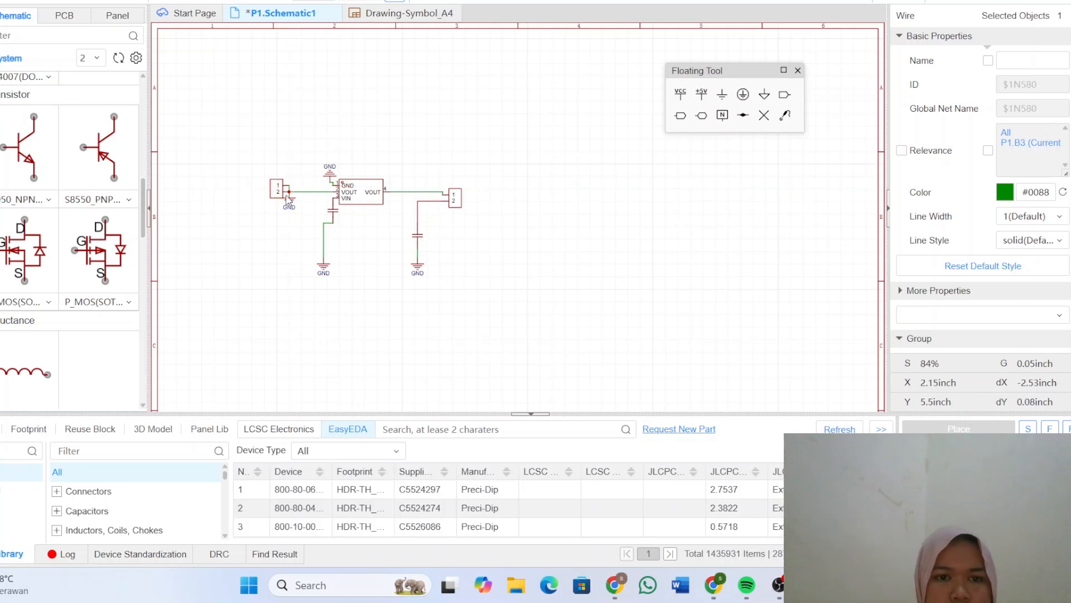
Step: Align the left header's pin 1 with the regulator wire, delete the branch to GND and attach the GND flag to pin 2
left_click_drag(291, 207, 290, 241)
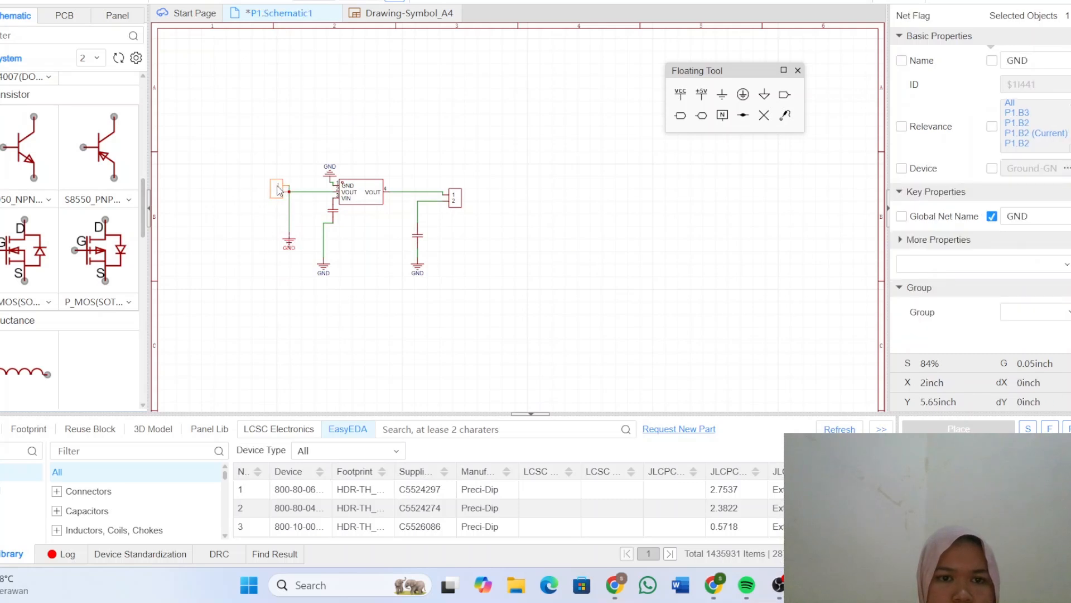
mouse_move(277, 190)
left_mouse_down()
mouse_move(271, 210)
mouse_move(271, 194)
left_mouse_up()
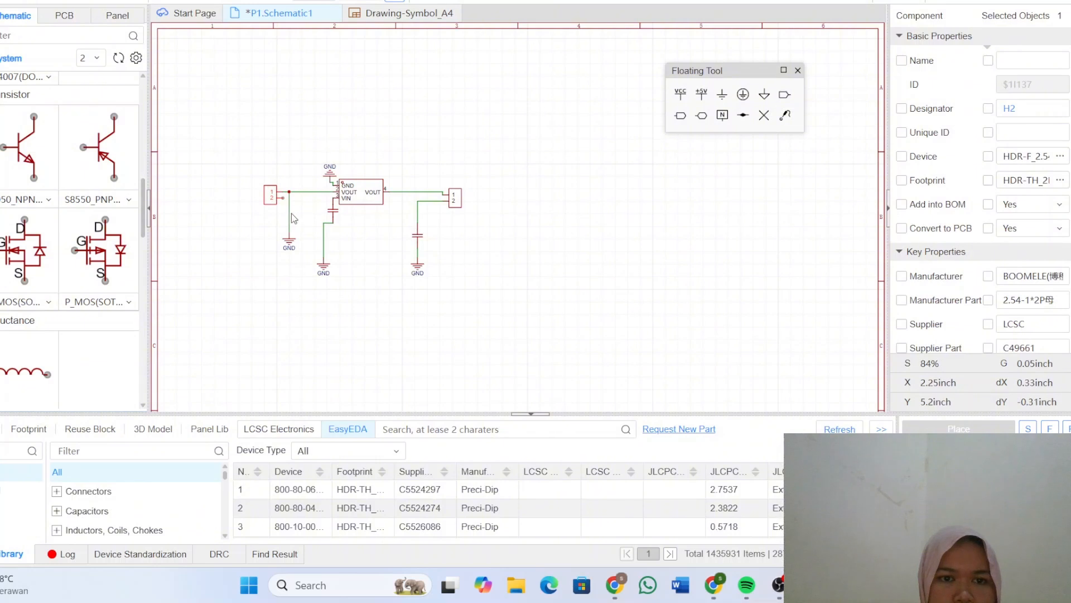
left_click(289, 213)
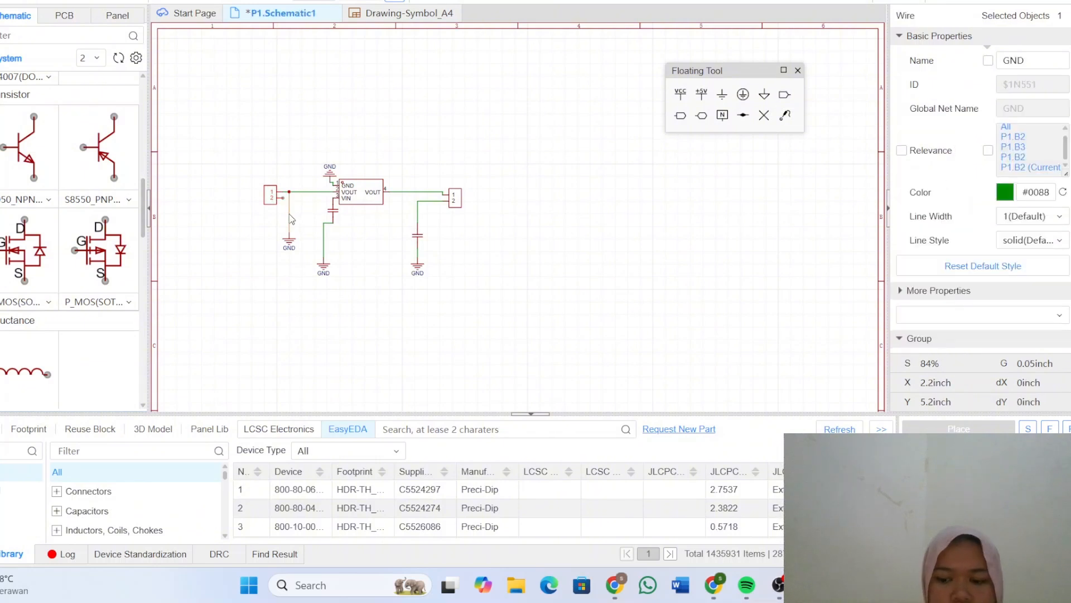
key("Delete")
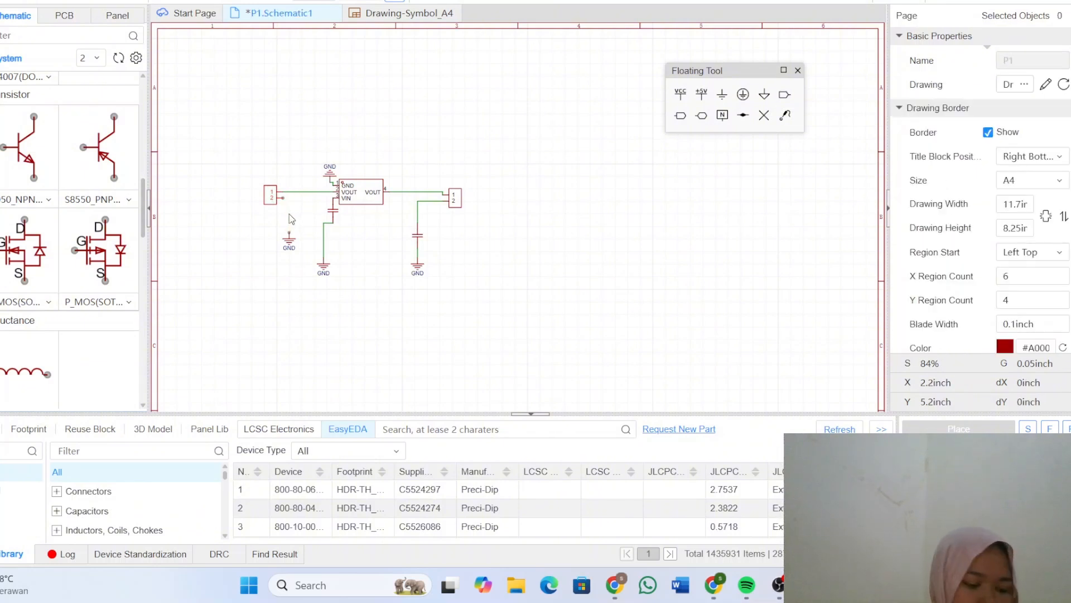
left_click_drag(289, 239, 283, 204)
left_click(291, 247)
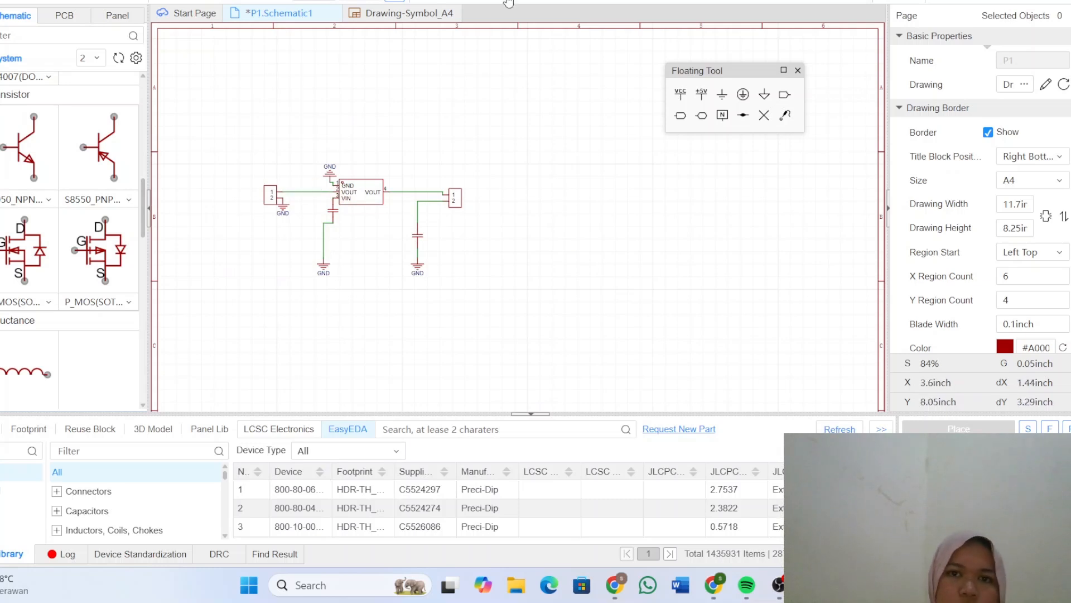
Step: Wire a loop over the top of the regulator, joining the left header's pin 1 wire to the right VOUT wire
left_click(481, 2)
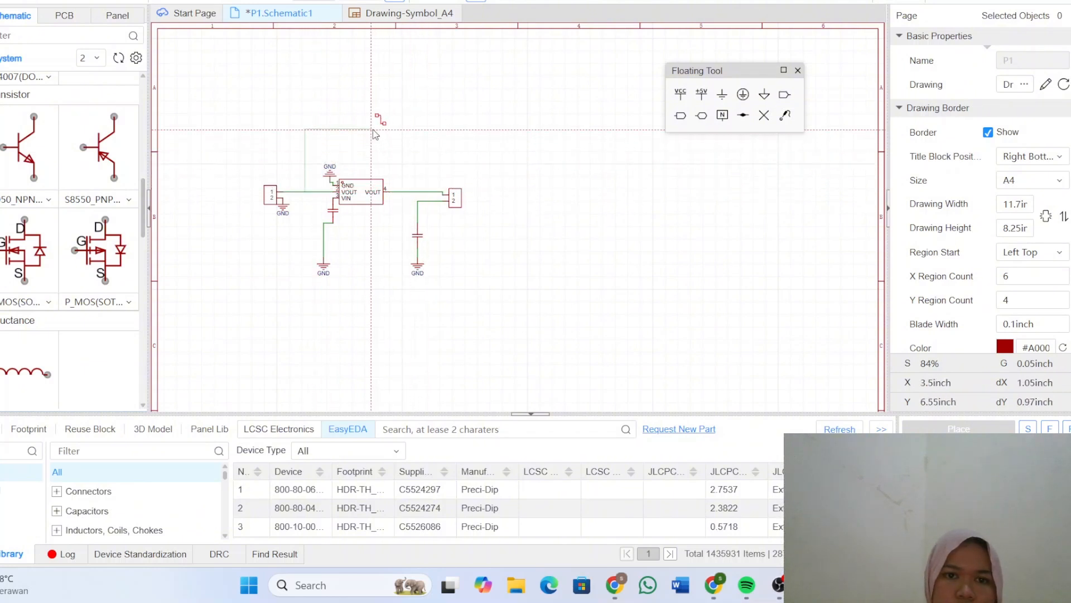
left_click(403, 130)
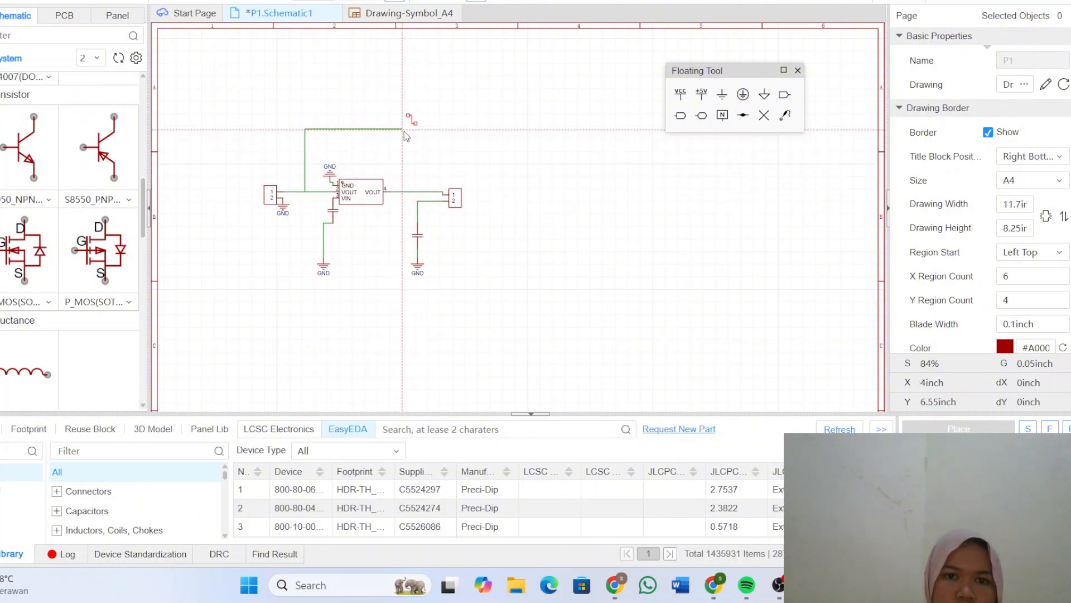
left_click(403, 192)
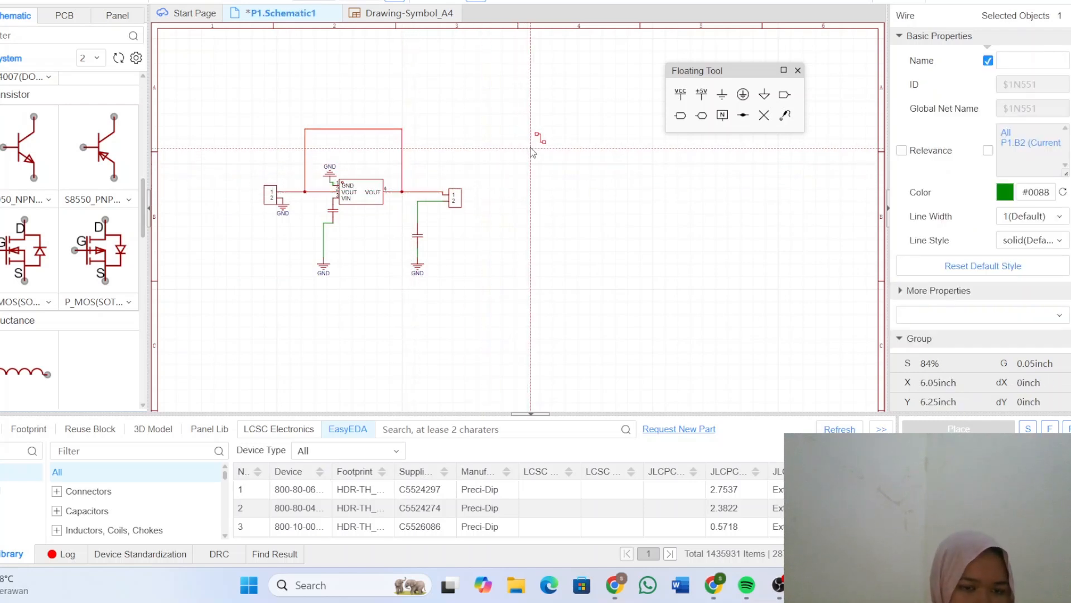
key("Escape")
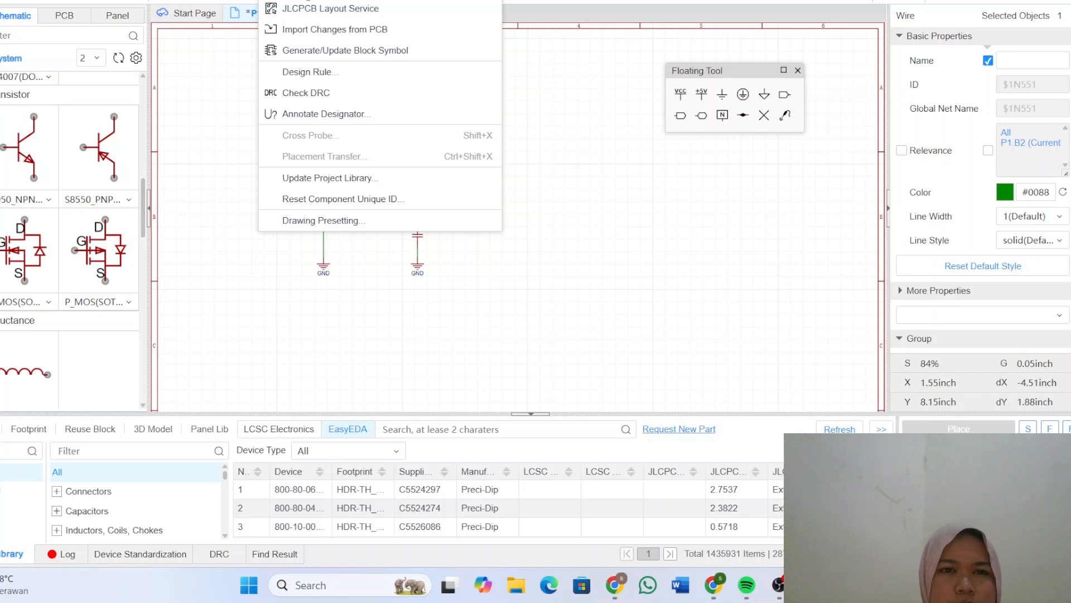
left_click(321, 8)
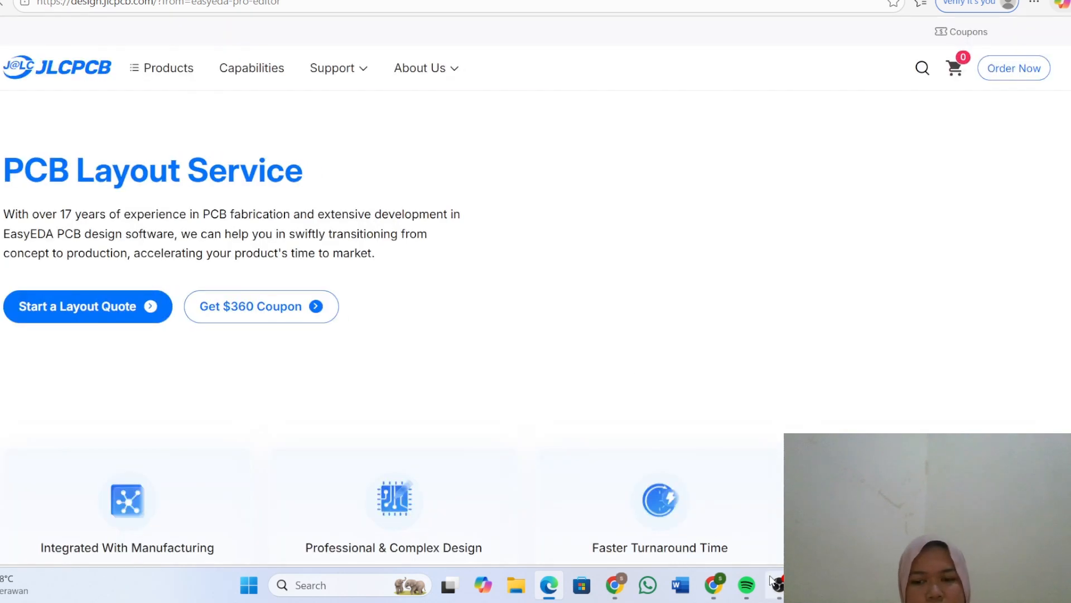
mouse_move(778, 584)
mouse_move(713, 585)
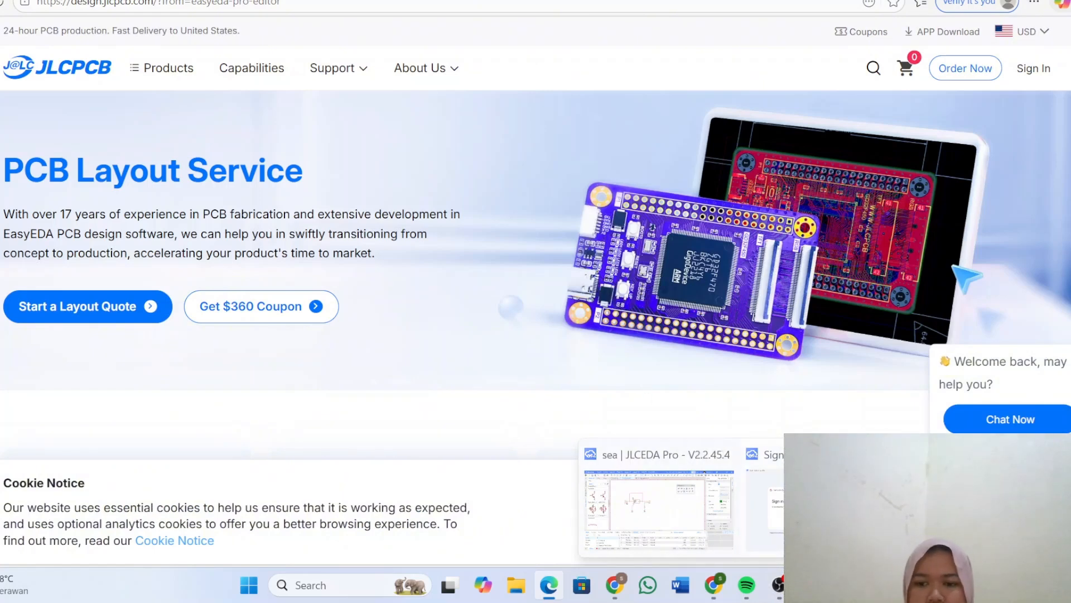
left_click(702, 538)
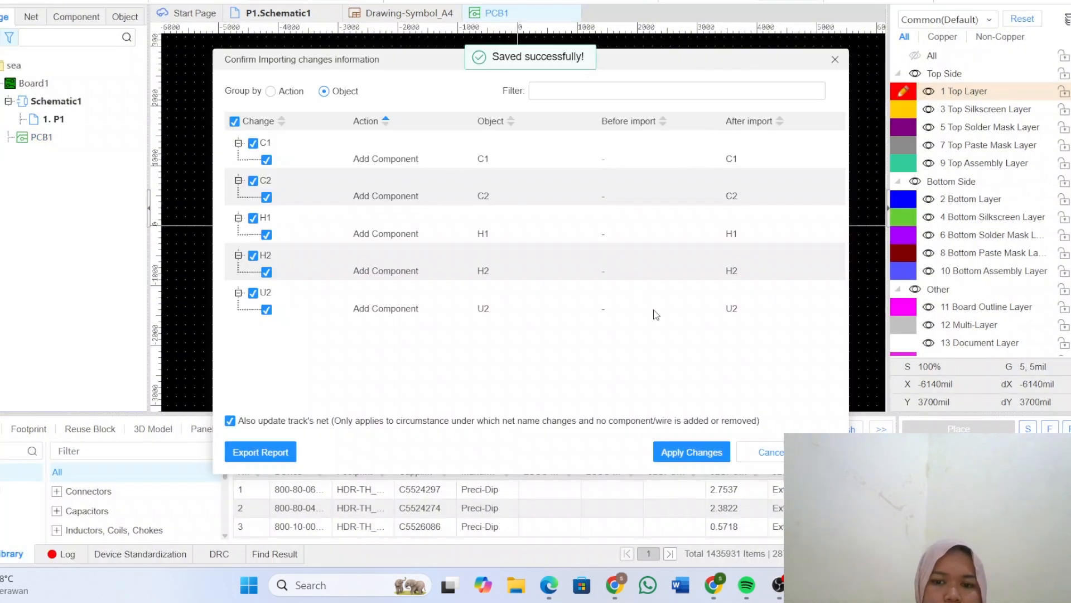
Step: Apply the imported schematic changes to PCB1, adding components C1, C2, H1, H2 and U2
left_click(675, 455)
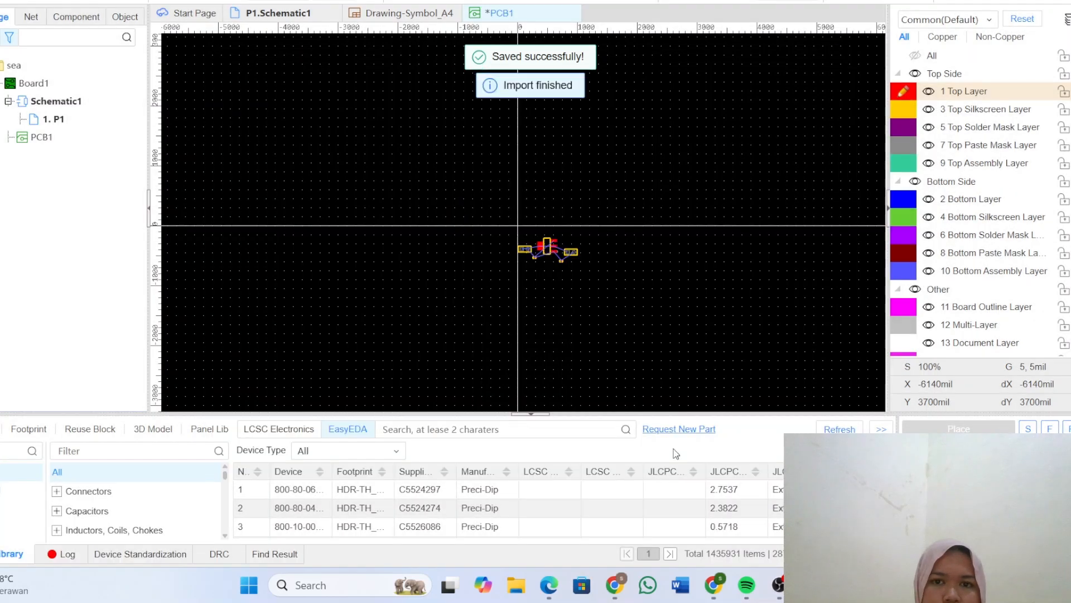
scroll(538, 242, "up", 2)
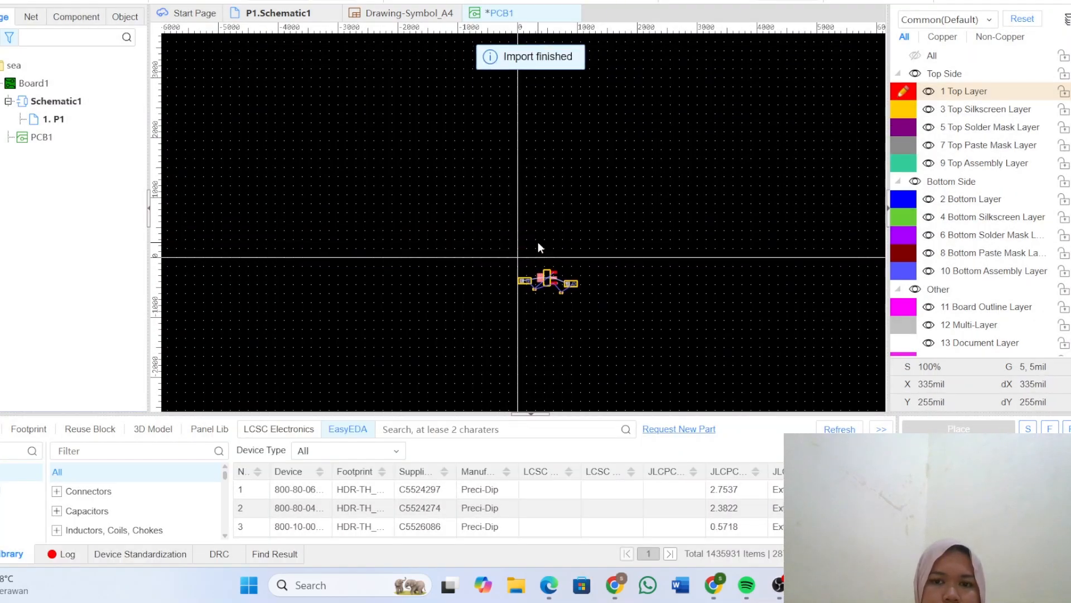
scroll(540, 315, "up", 2)
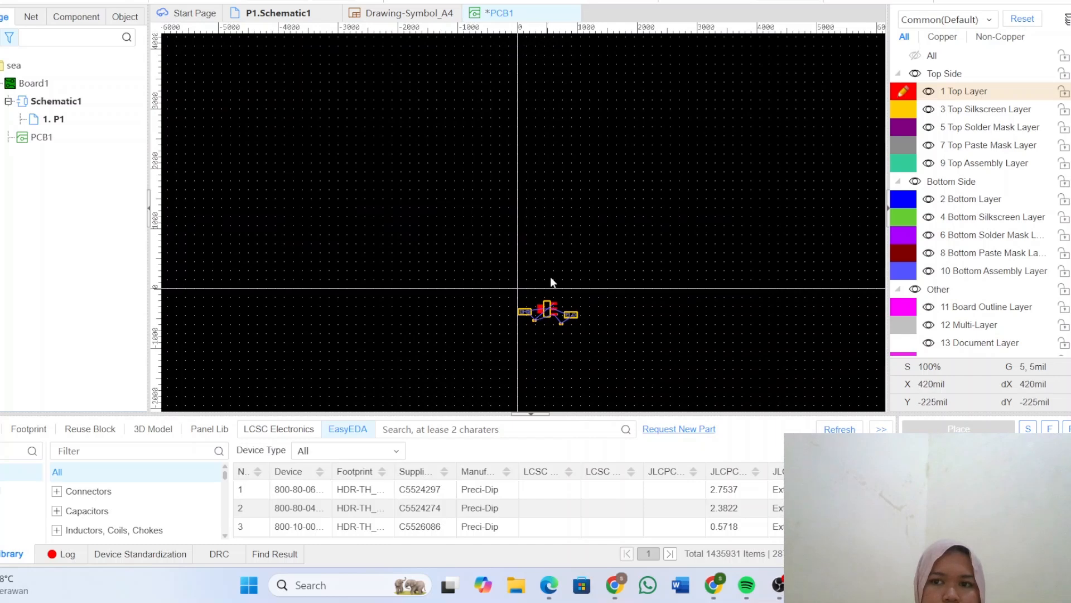
scroll(557, 263, "down", 1)
scroll(557, 264, "up", 3)
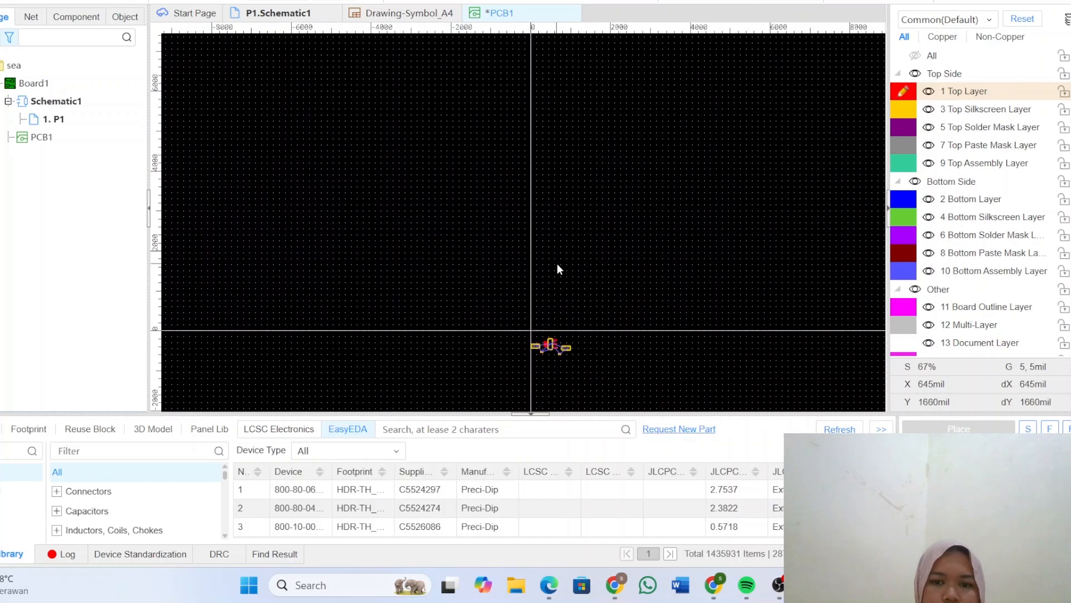
left_click(776, 585)
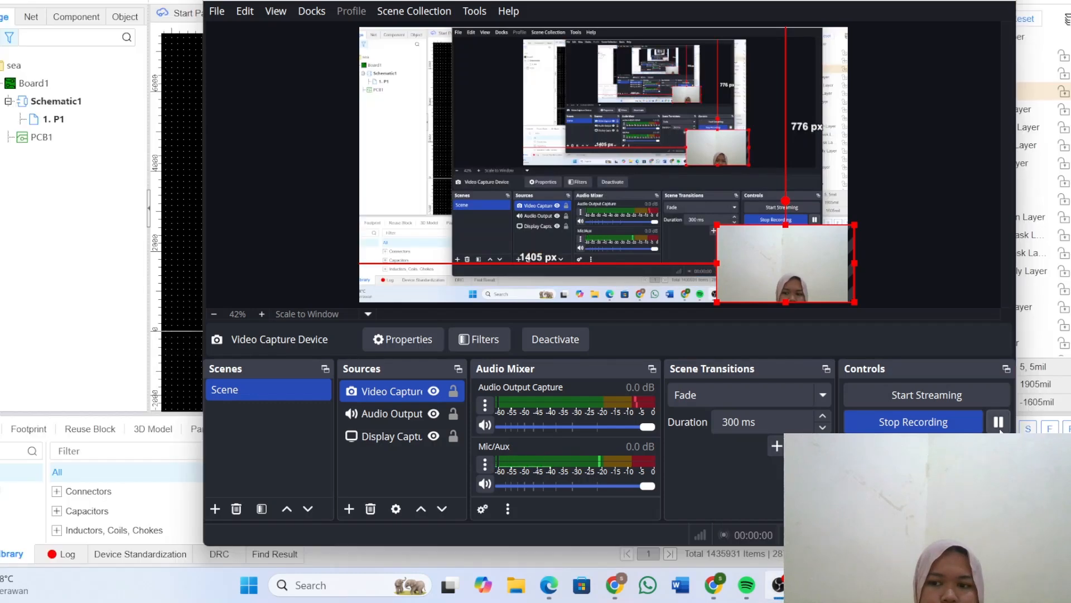
left_click(999, 423)
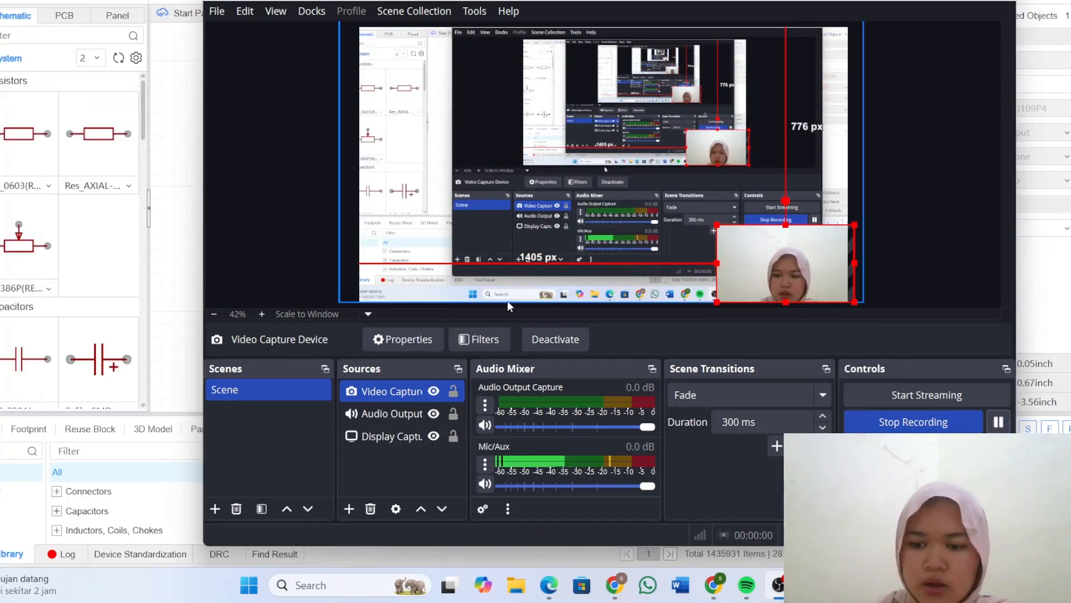
left_click(174, 246)
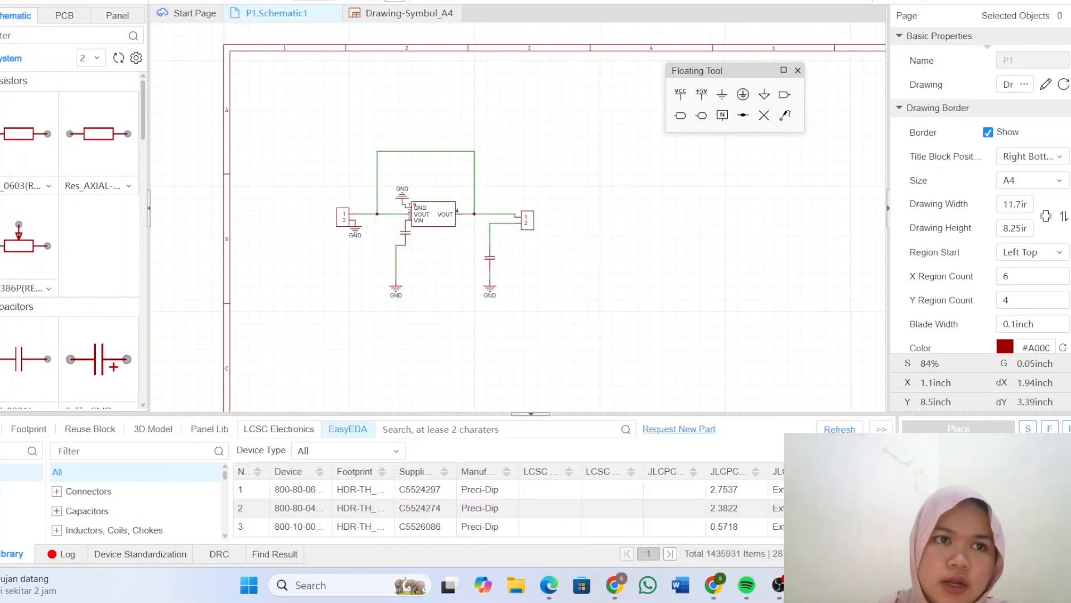
Step: Save all project documents and transfer the schematic to PCB1
left_click(62, 1)
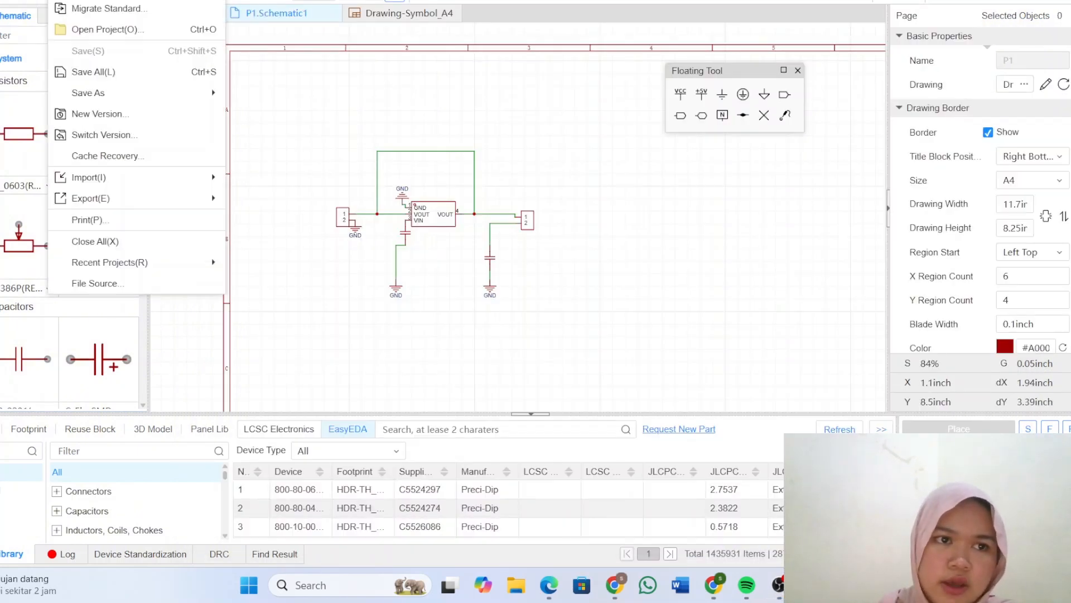
left_click(88, 74)
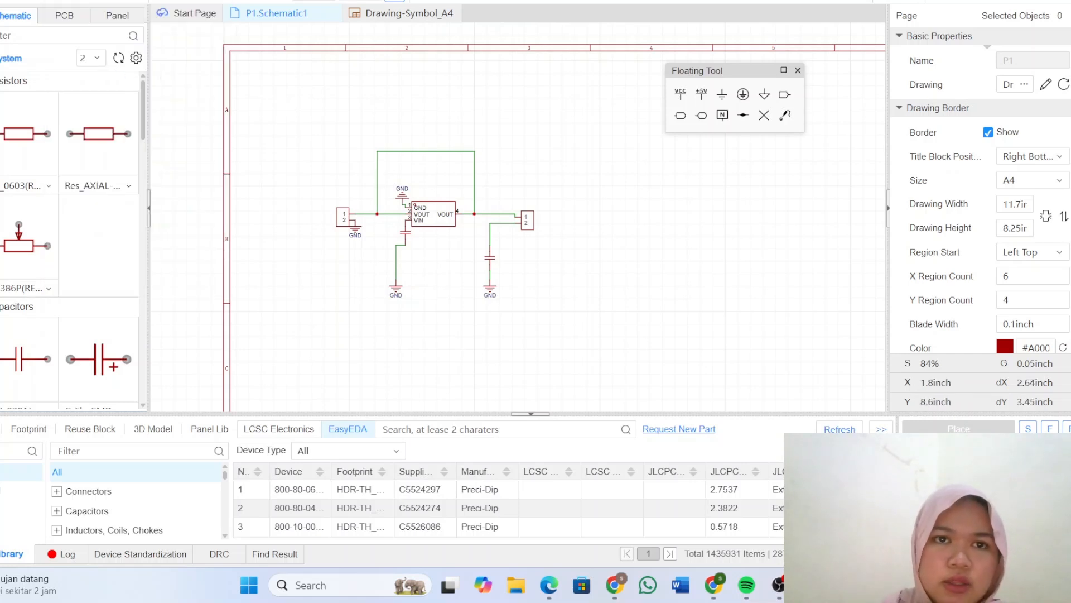
left_click(273, 1)
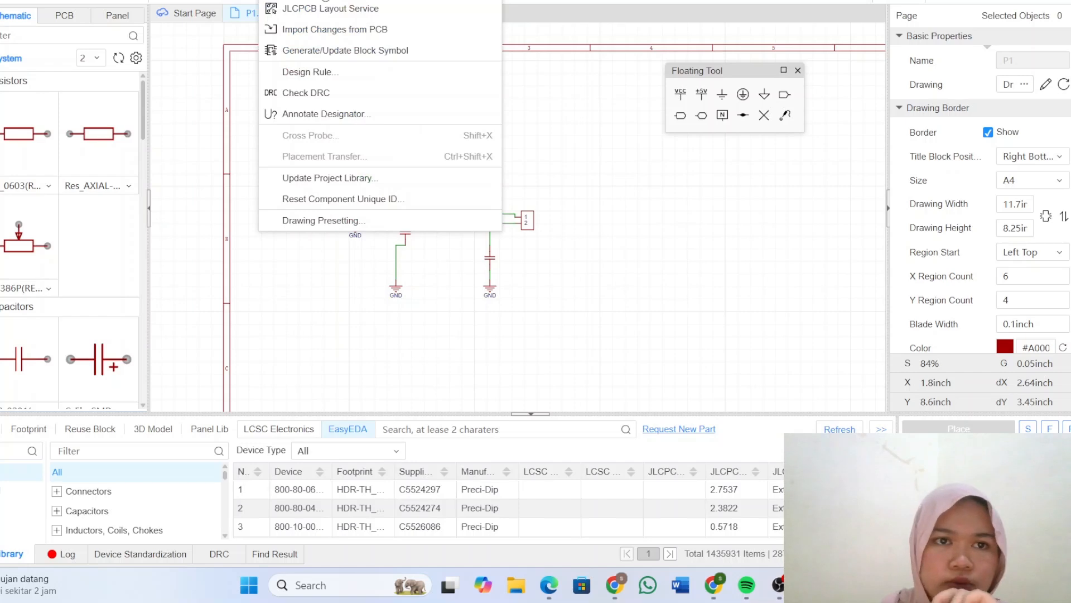
left_click(326, 1)
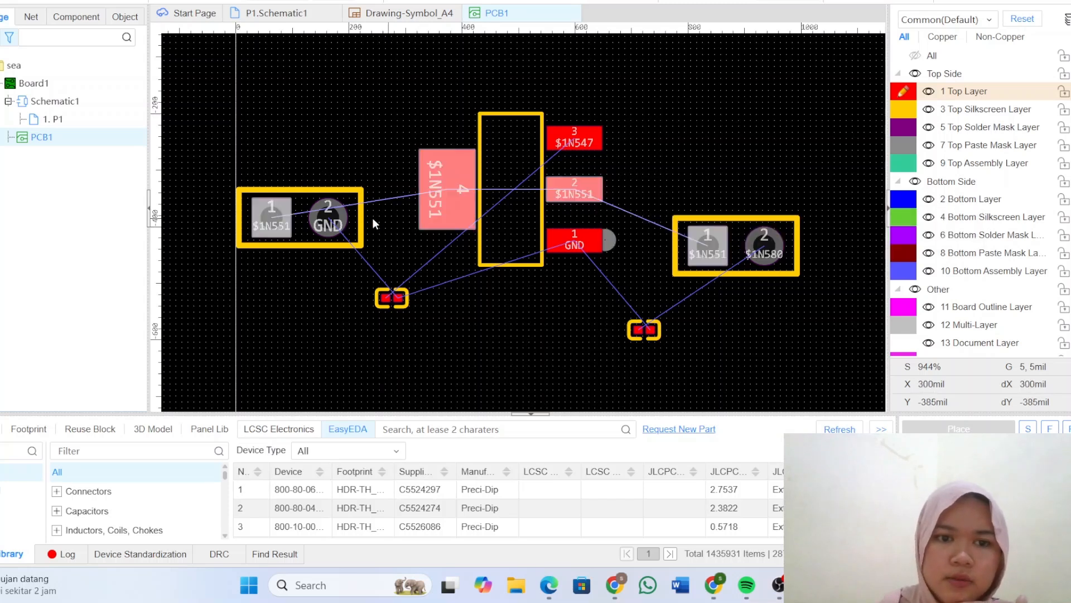
Step: Rotate left header H2 and regulator U2 to 270°, and move both capacitors below the regulator
left_click(344, 222)
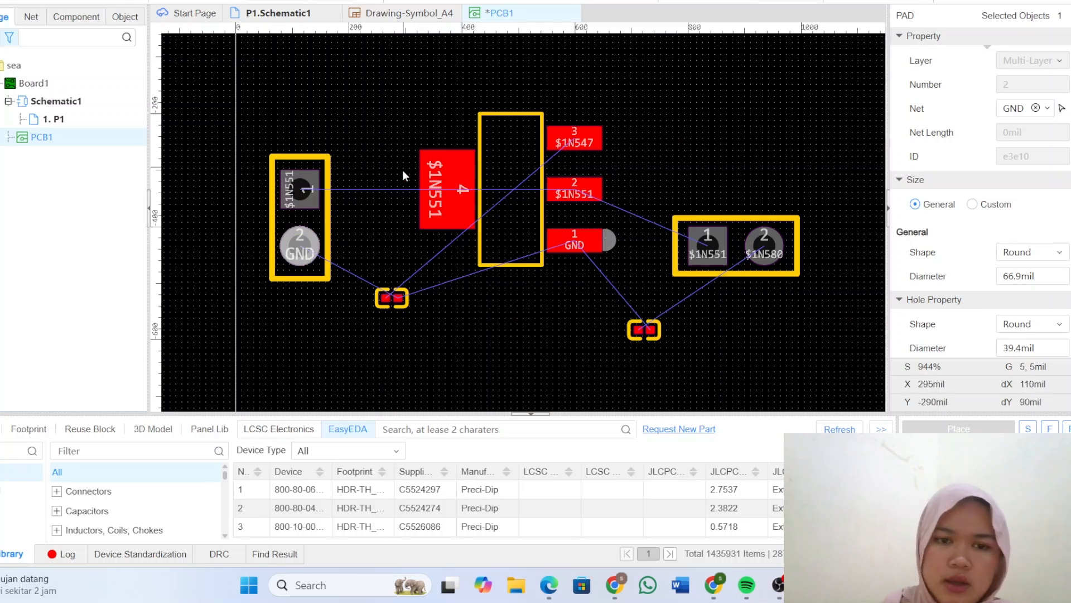
left_click(490, 155)
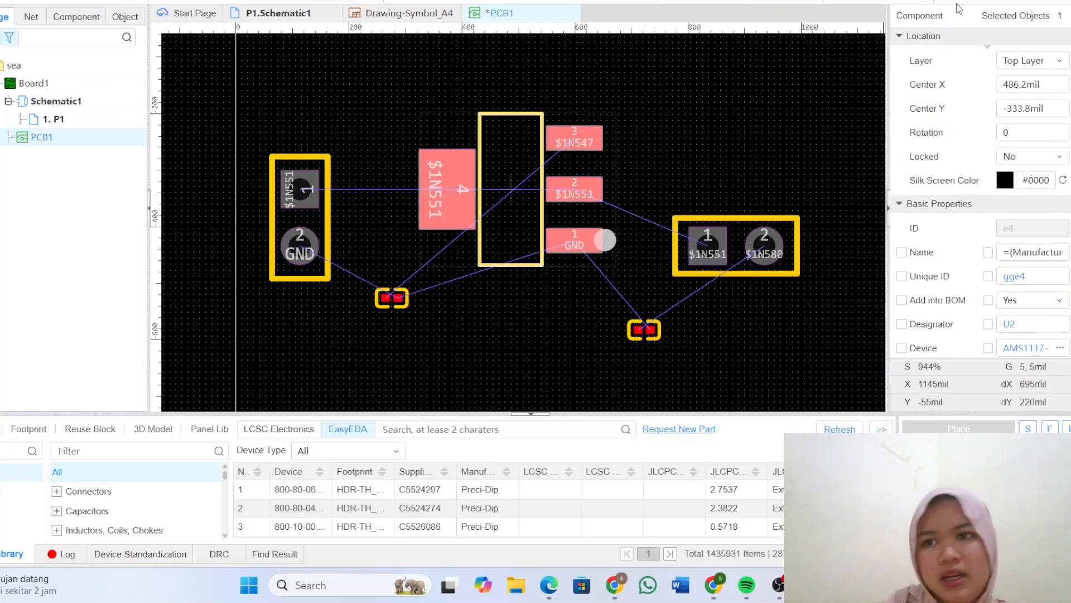
key("space")
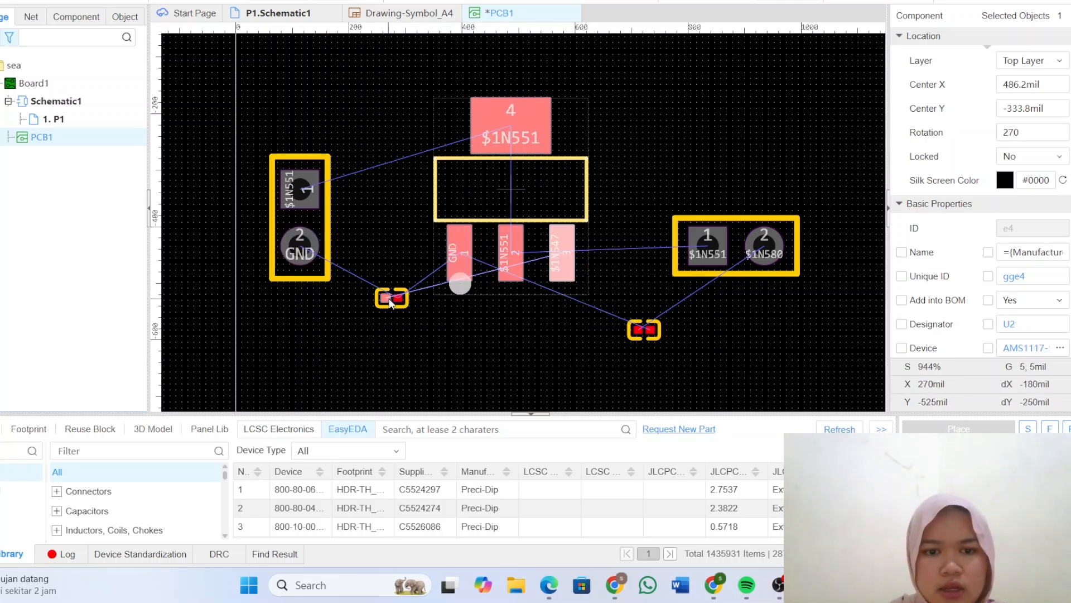
left_click_drag(391, 302, 424, 382)
left_click_drag(655, 341, 494, 394)
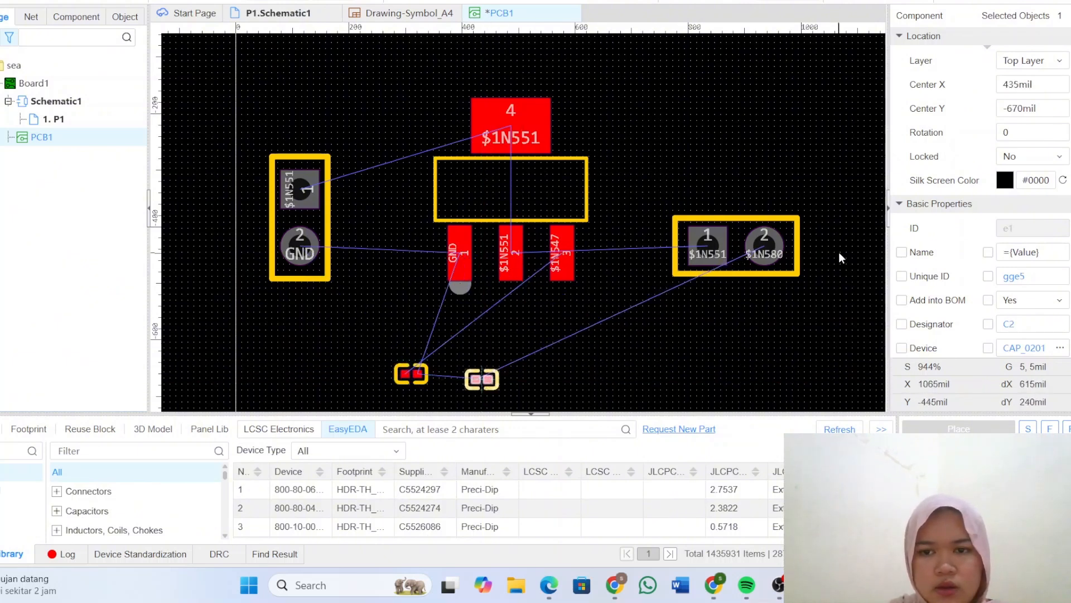
Step: Rotate right header H1 to 180° and place it below and to the right of the regulator pads
left_click(751, 250)
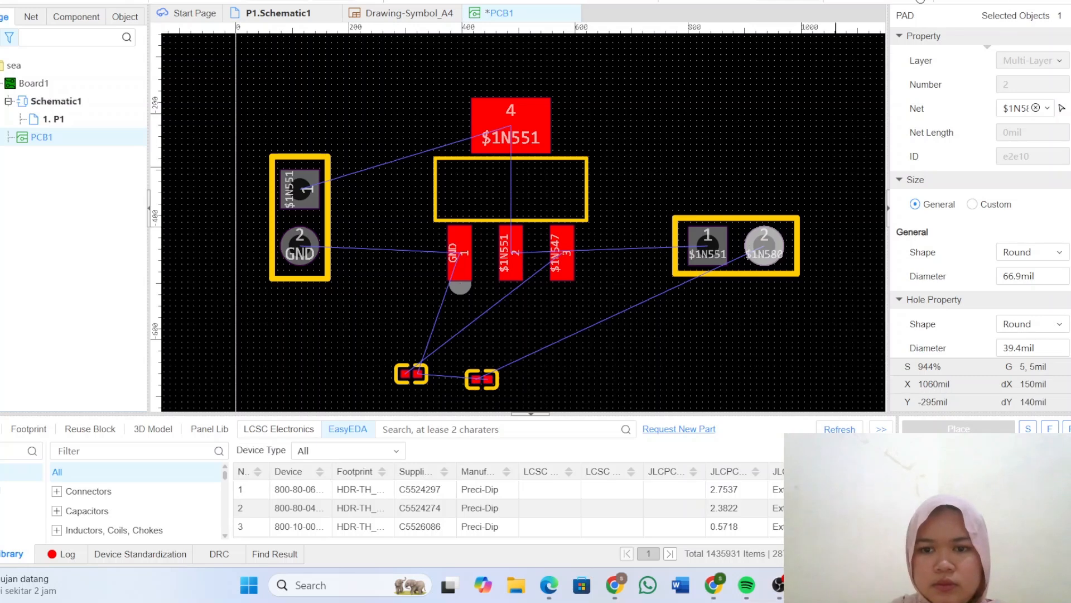
key("space")
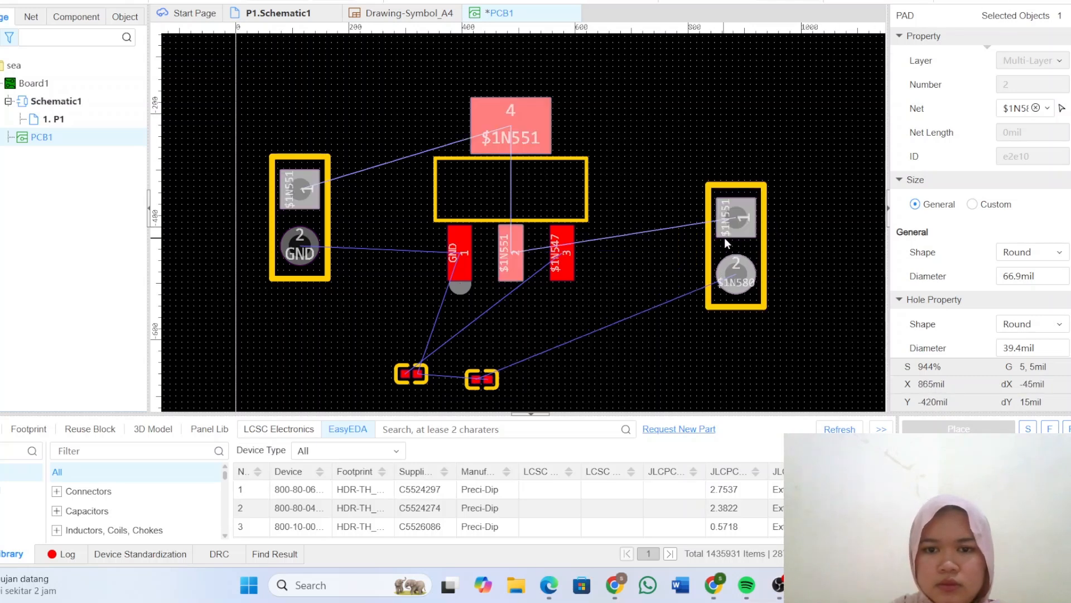
left_click_drag(737, 238, 632, 319)
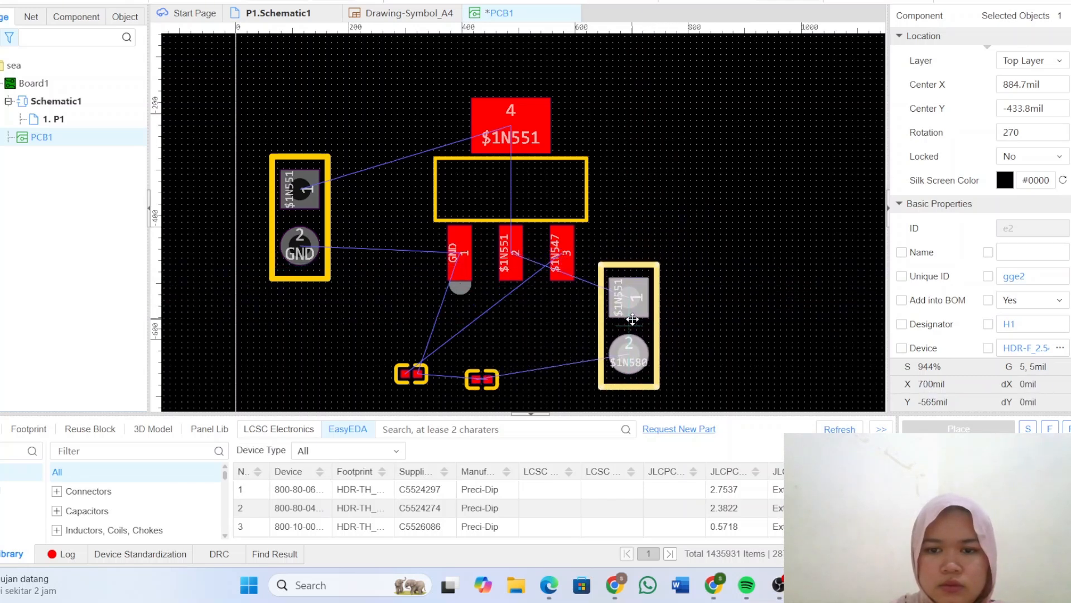
key("space")
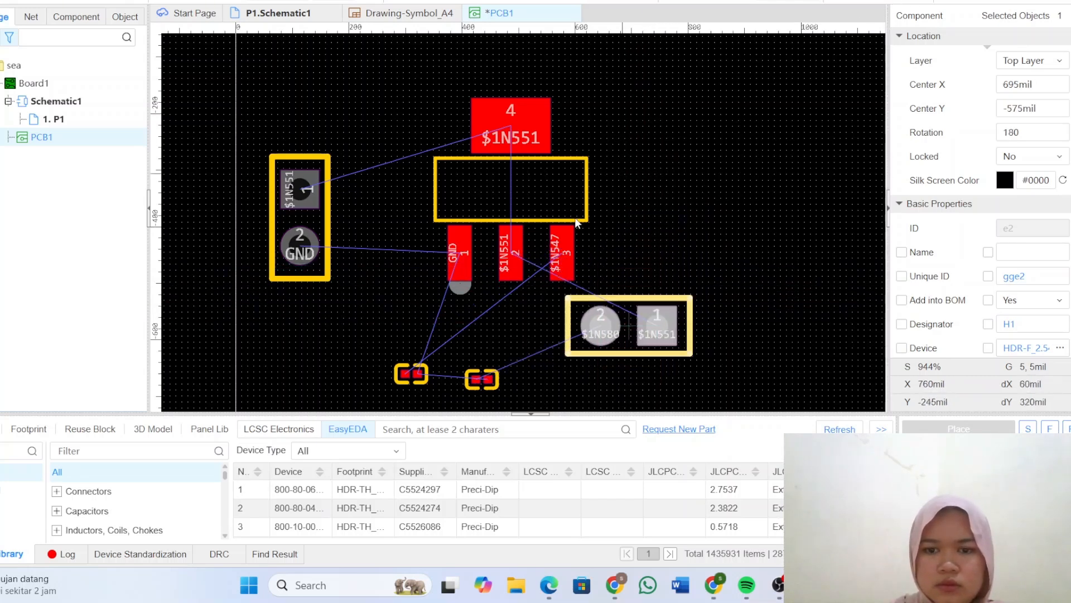
Step: Move capacitor C1 to the far right and header H1 below H2, centered at about X 280 mil, Y -590 mil
left_click_drag(424, 369, 718, 383)
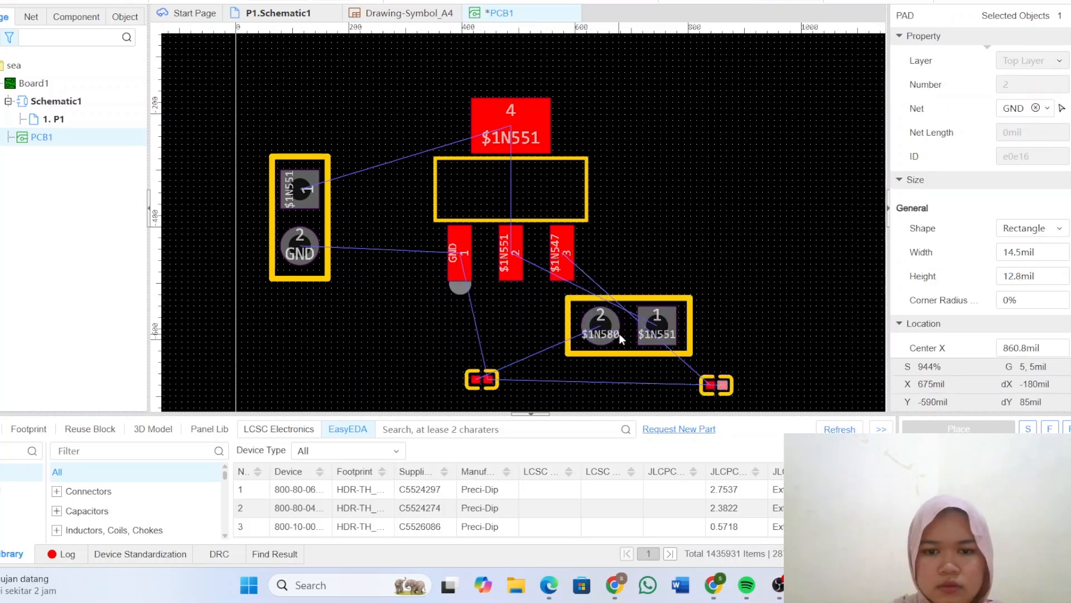
left_click_drag(619, 333, 391, 350)
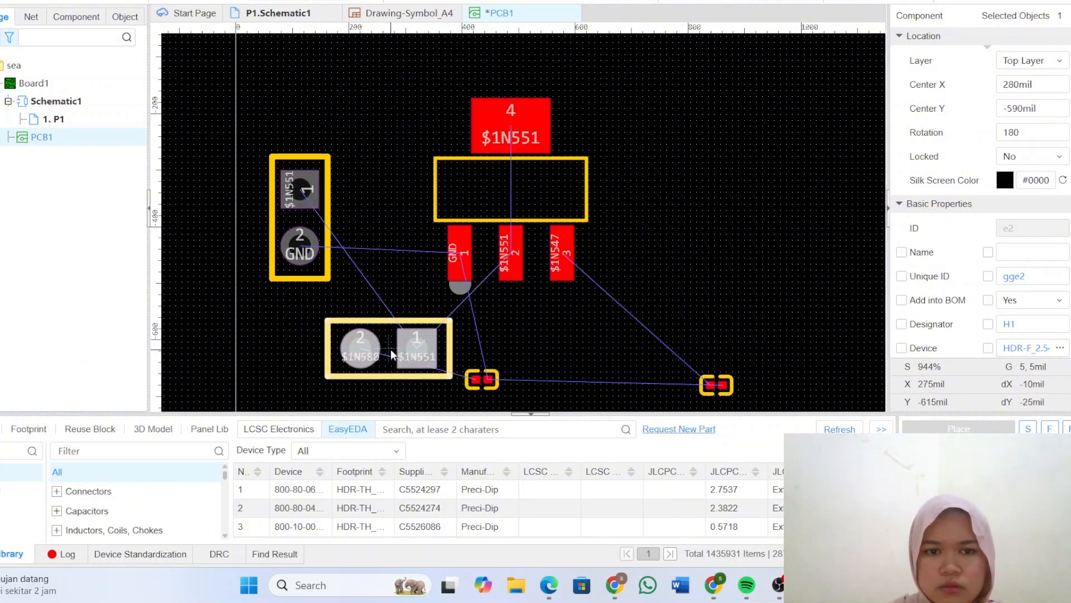
Step: Rotate header H2 back to 0° and move it beside the regulator, centered at about X 235 mil, Y -380 mil
left_click(299, 222)
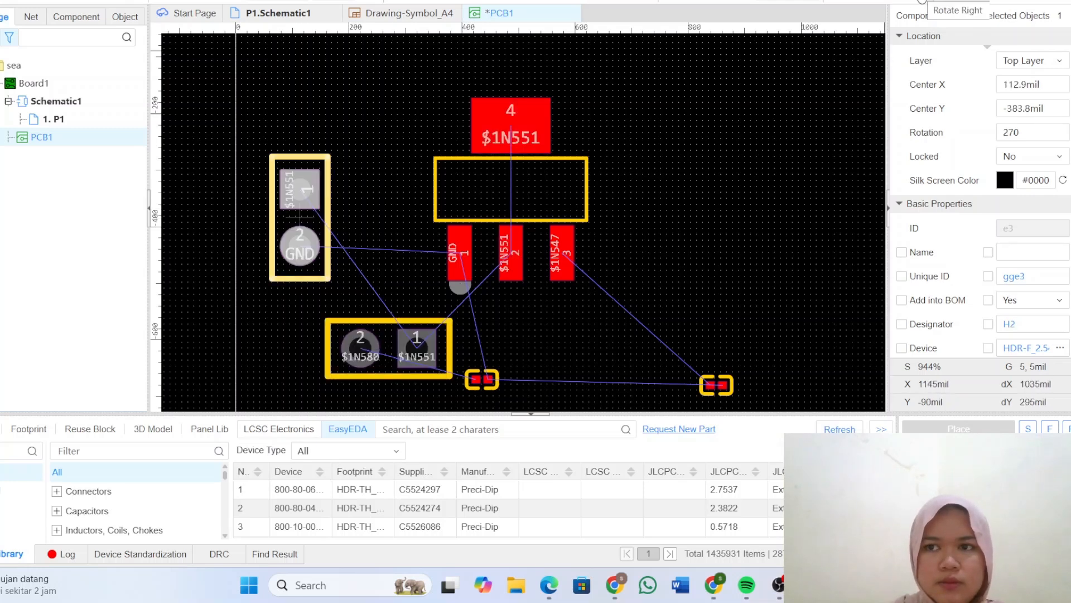
key("space")
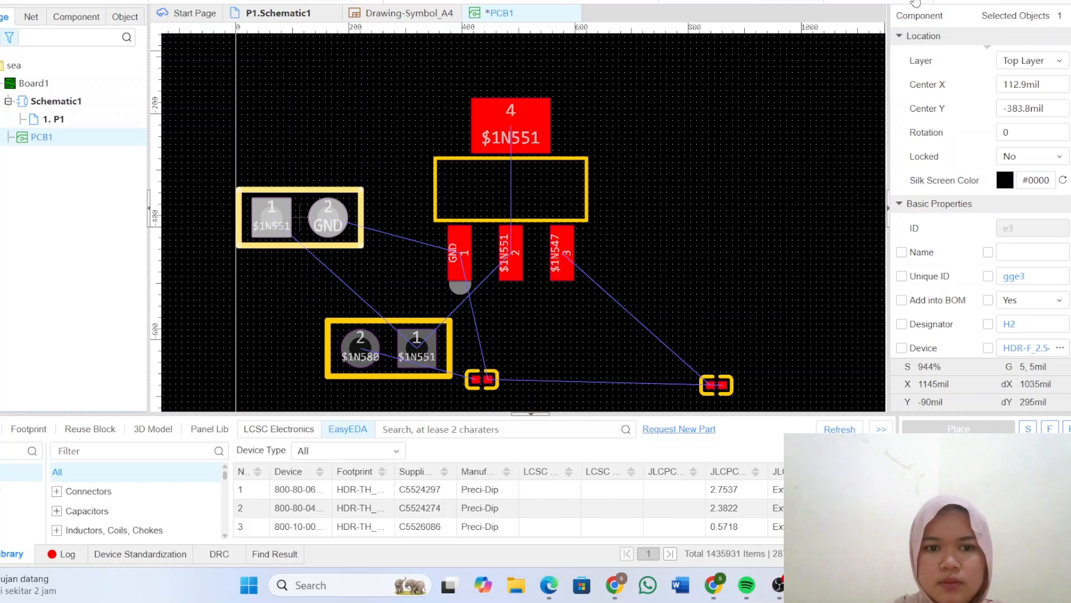
left_click_drag(304, 216, 361, 224)
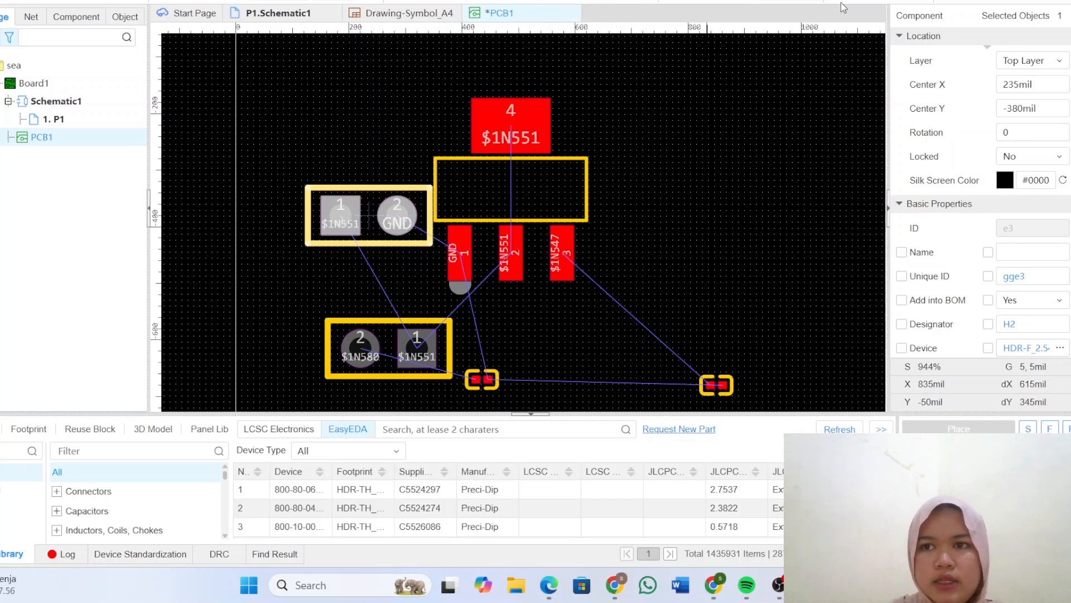
Step: Route a 10 mil top-layer track from pad 1 of header H2 to pad 1 of header H1
left_click(705, 127)
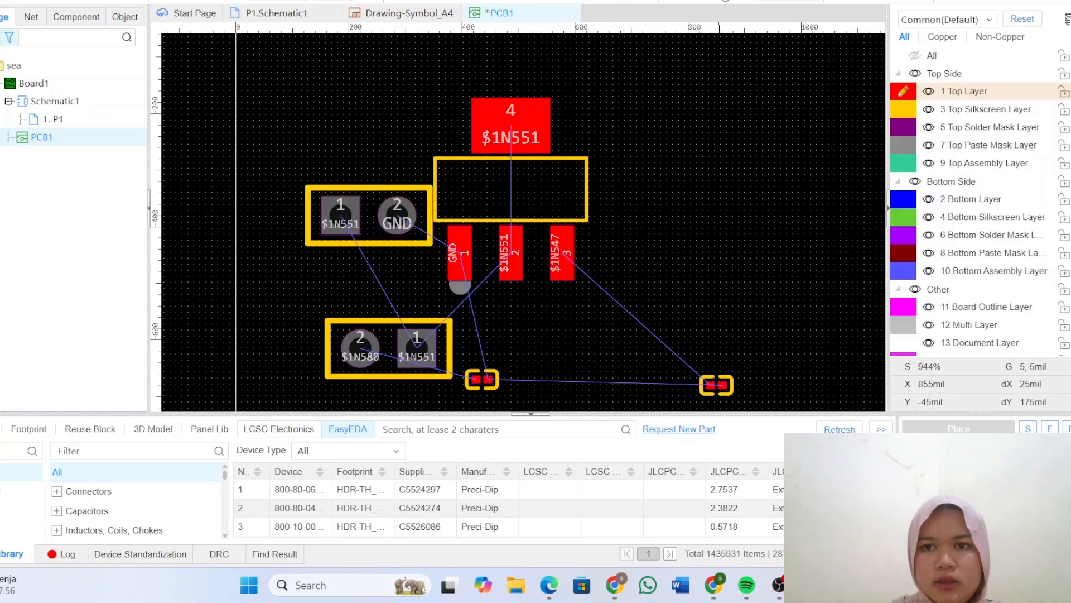
key("w")
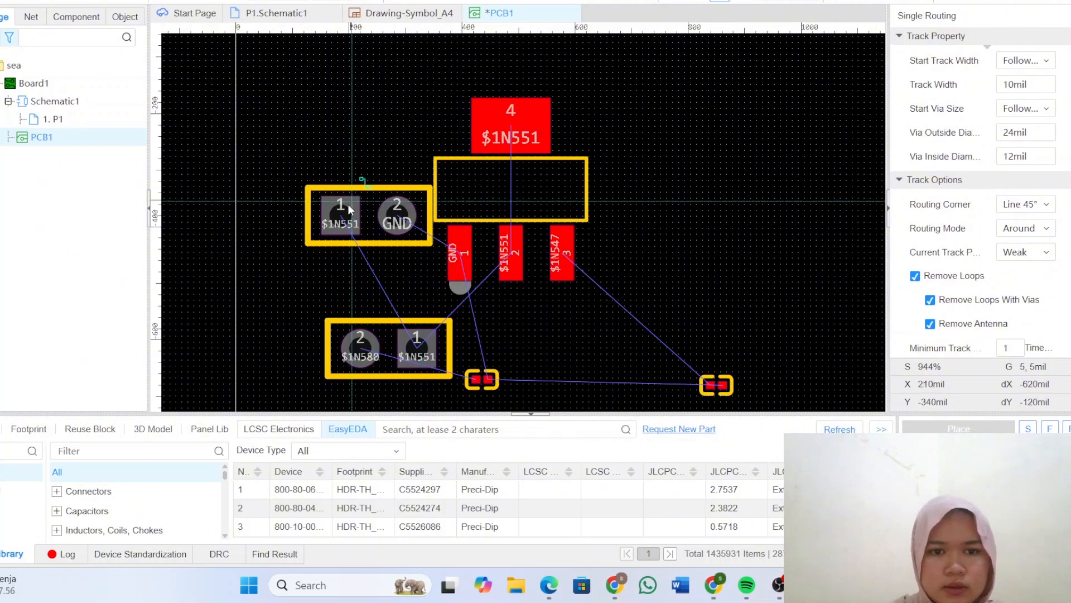
left_click(340, 220)
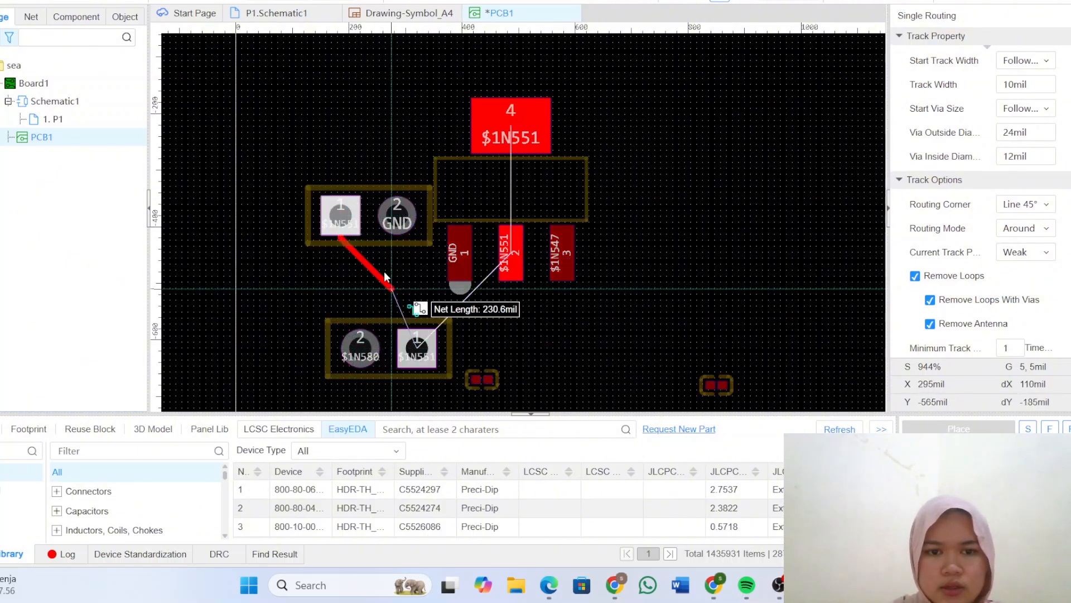
left_click(339, 274)
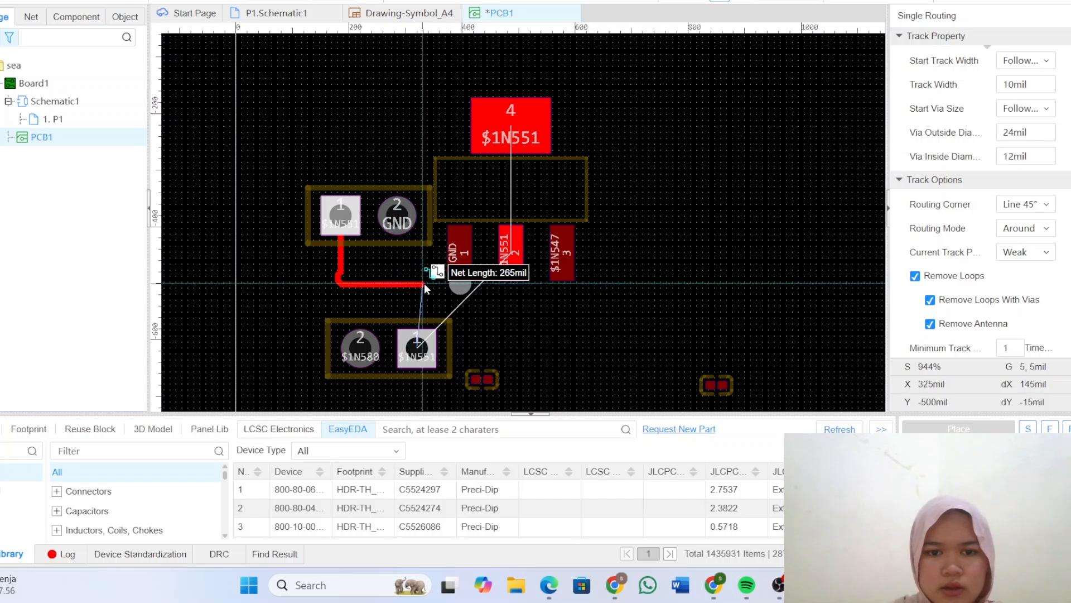
left_click(418, 348)
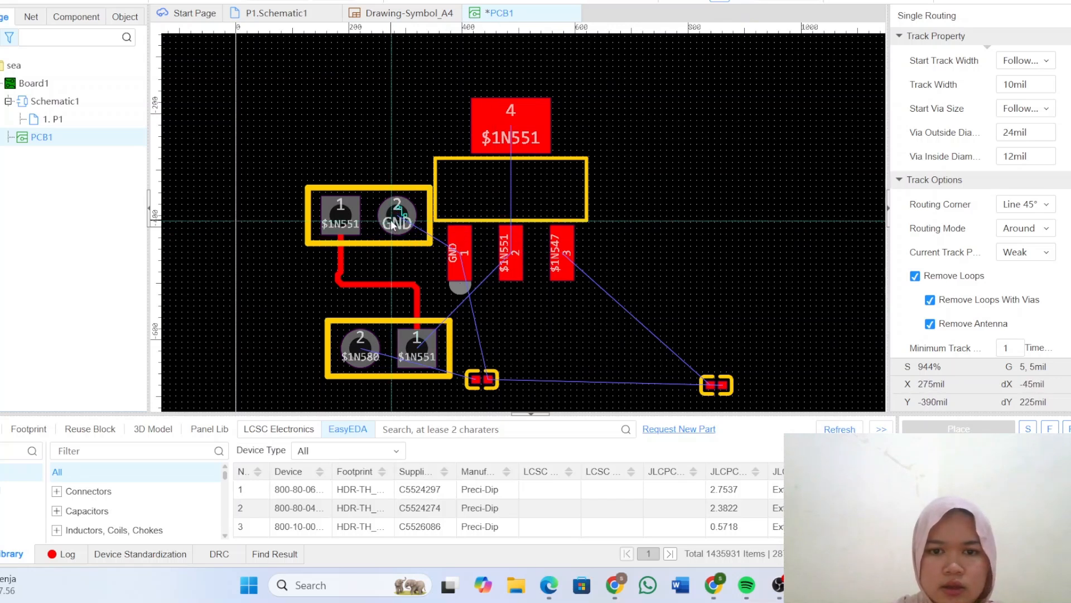
Step: Route H1 pad 2 to the nearest capacitor's left pad, and that capacitor's right pad to the regulator's GND pad 1
left_click(353, 357)
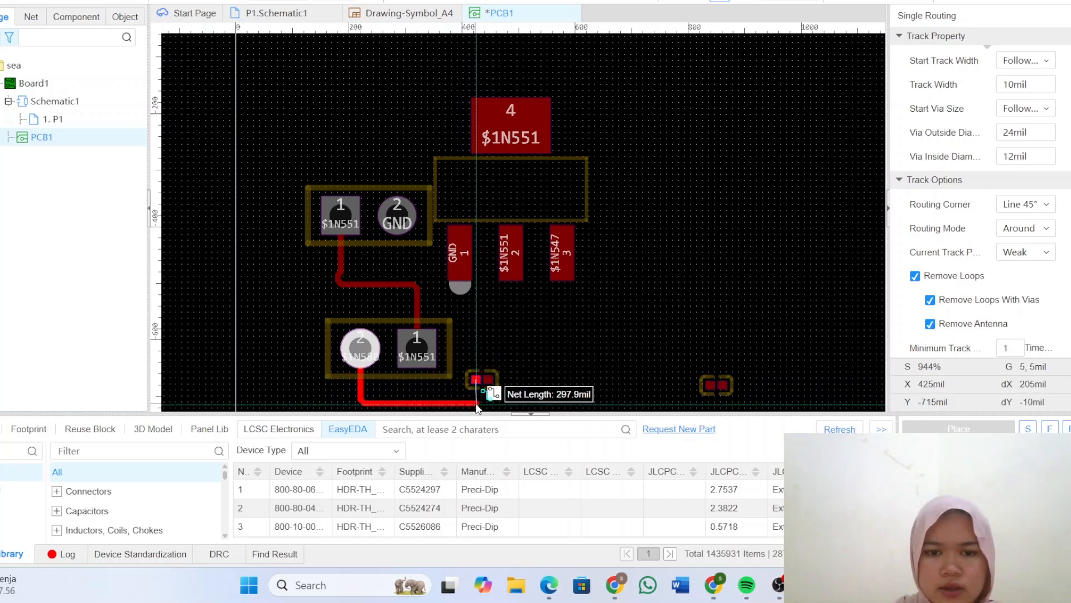
left_click(477, 380)
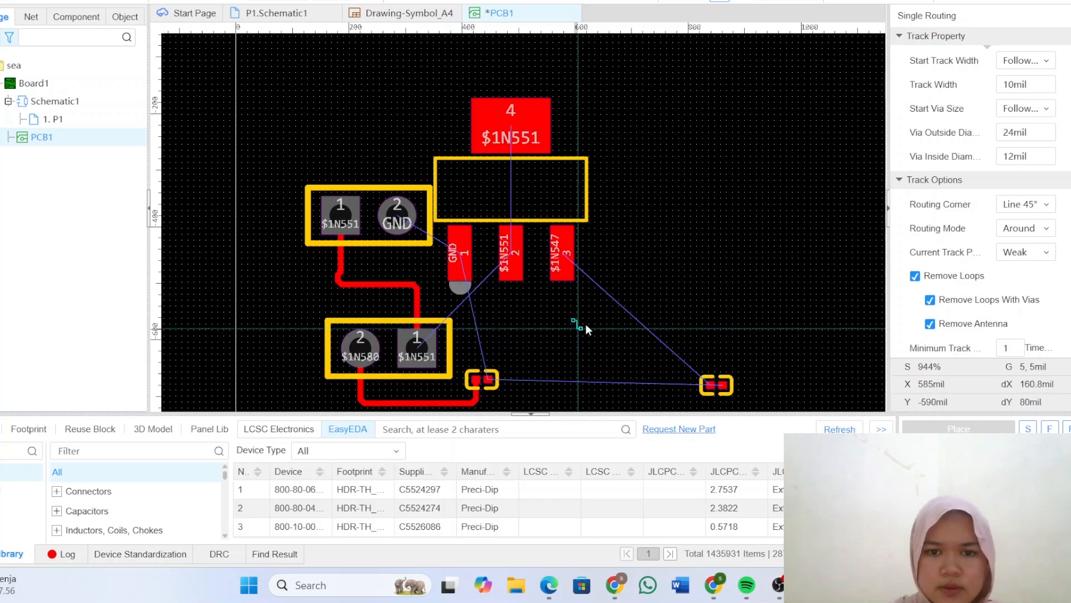
left_click(490, 380)
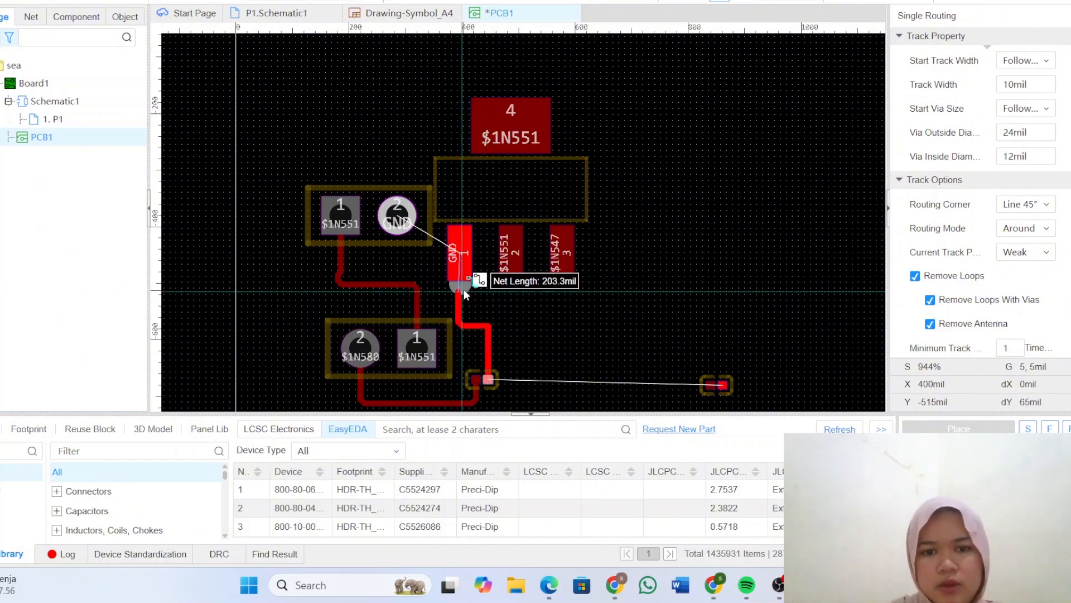
left_click(464, 264)
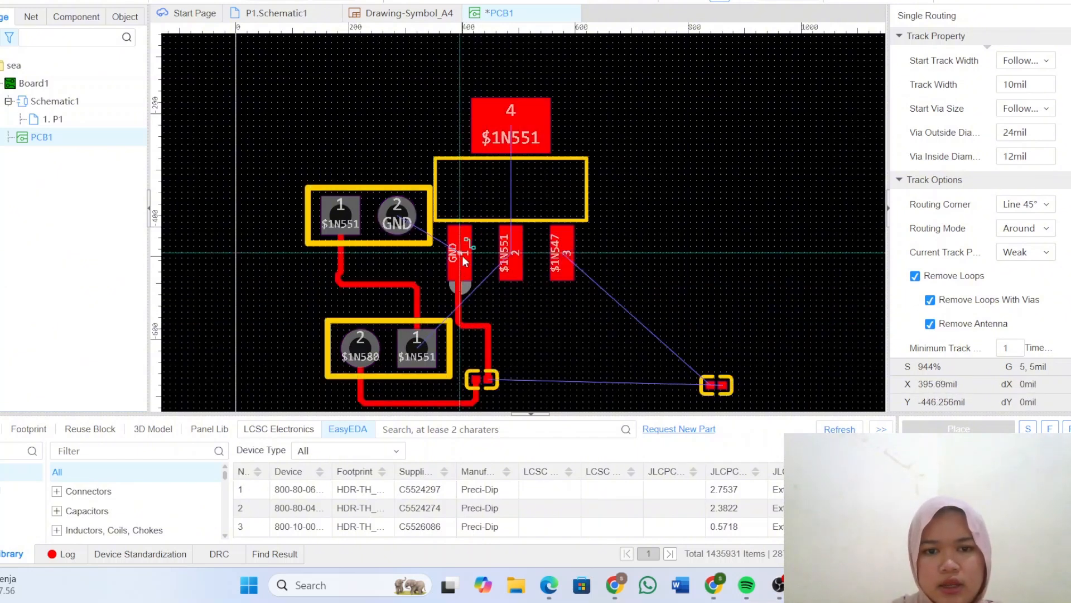
Step: Route H2's GND pad to regulator pad 1, and link the two capacitors' right pads with a track passing below C1
left_click(397, 216)
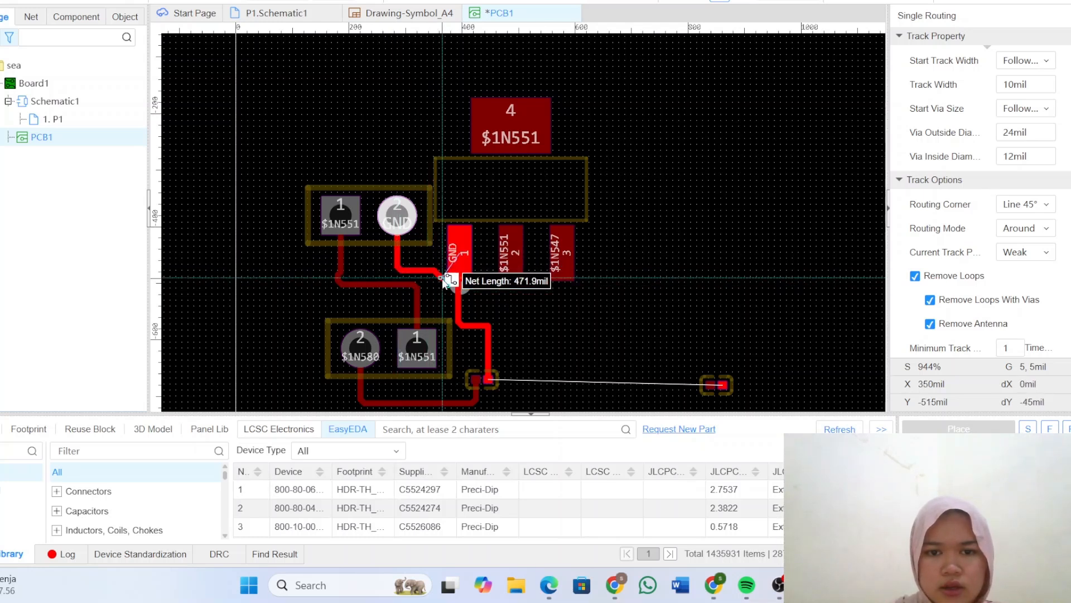
left_click(456, 253)
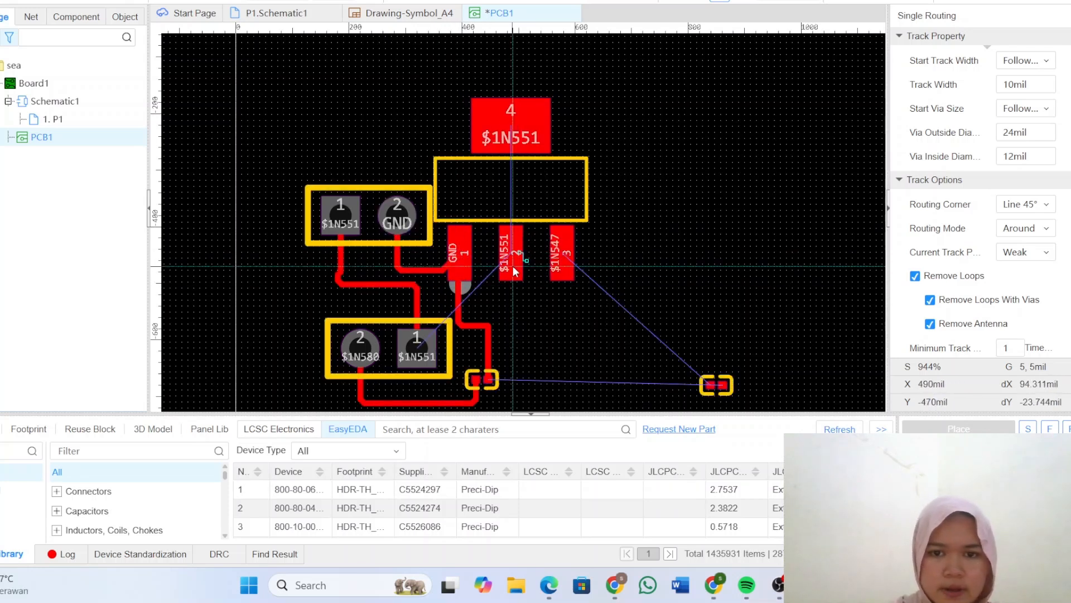
left_click(489, 380)
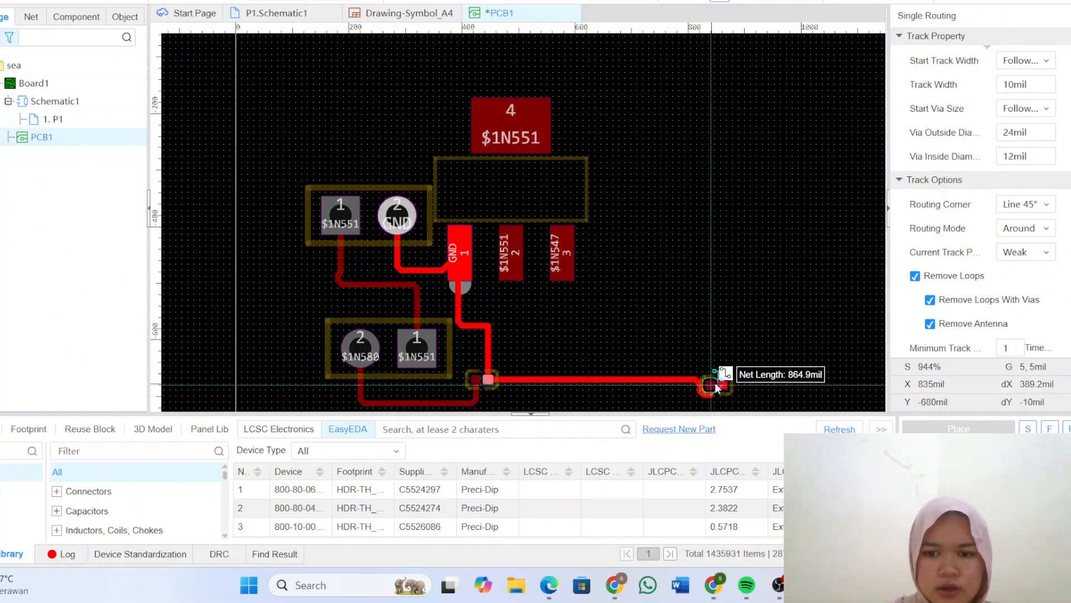
left_click(674, 380)
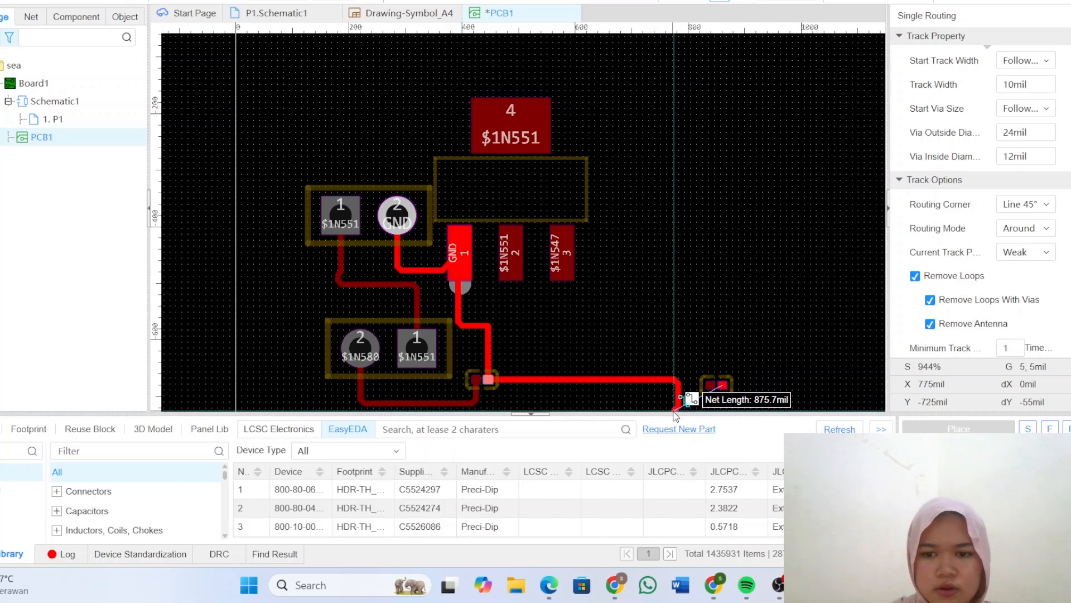
left_click(680, 407)
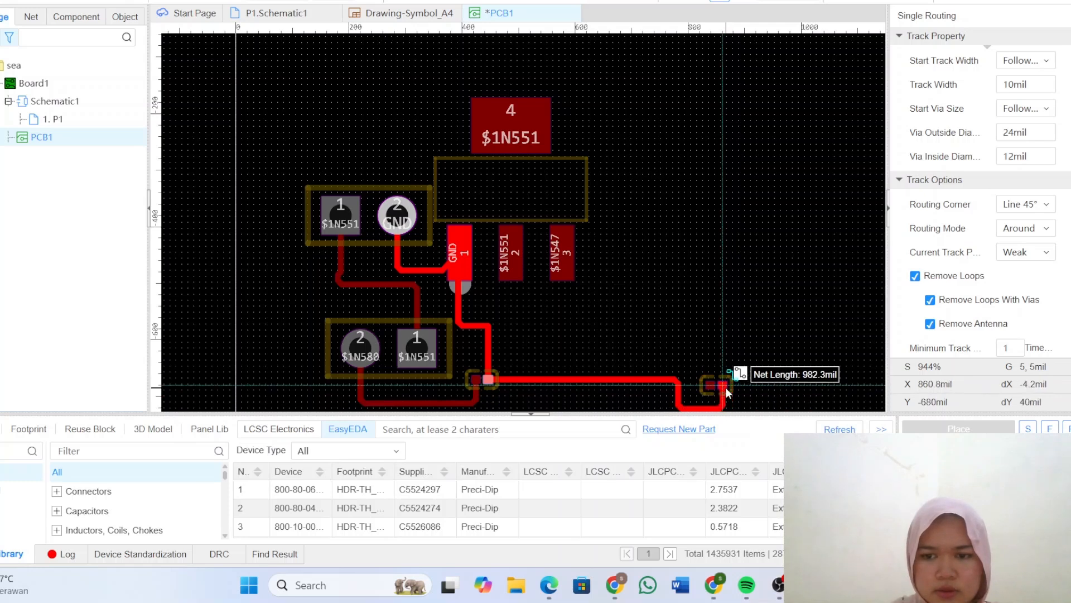
left_click(725, 387)
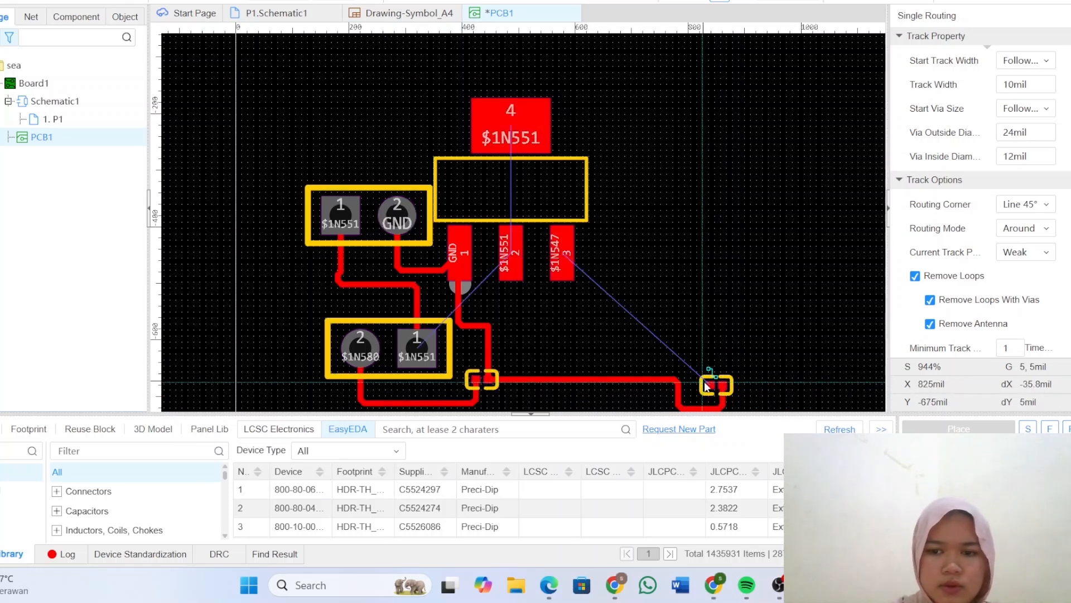
Step: Route C1's left pad to regulator pad 3, and H1 pad 1 around H2 to the regulator's large pad 4
left_click(707, 385)
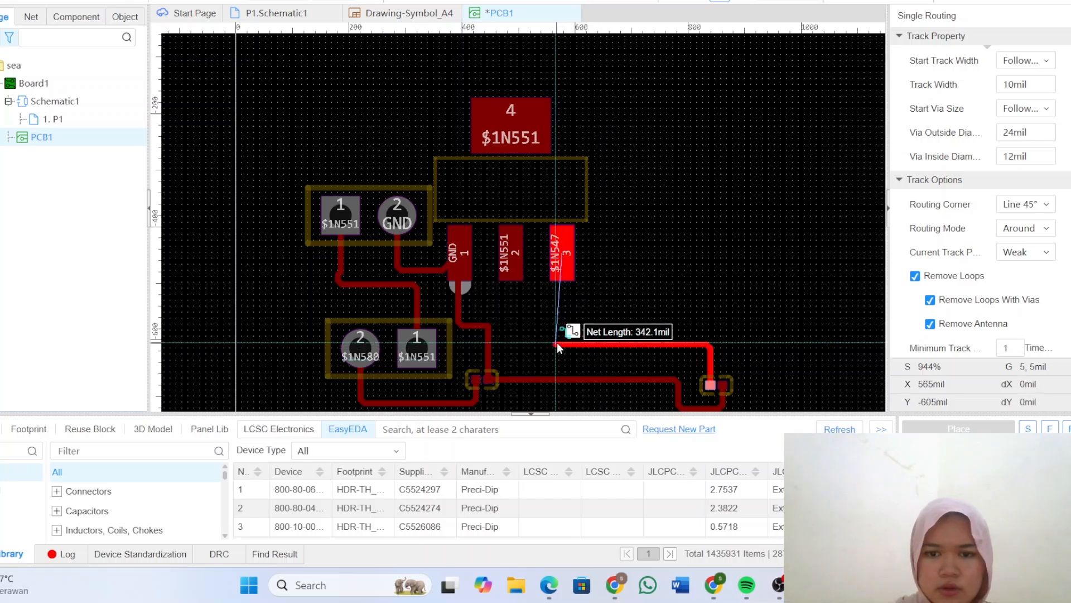
left_click(562, 272)
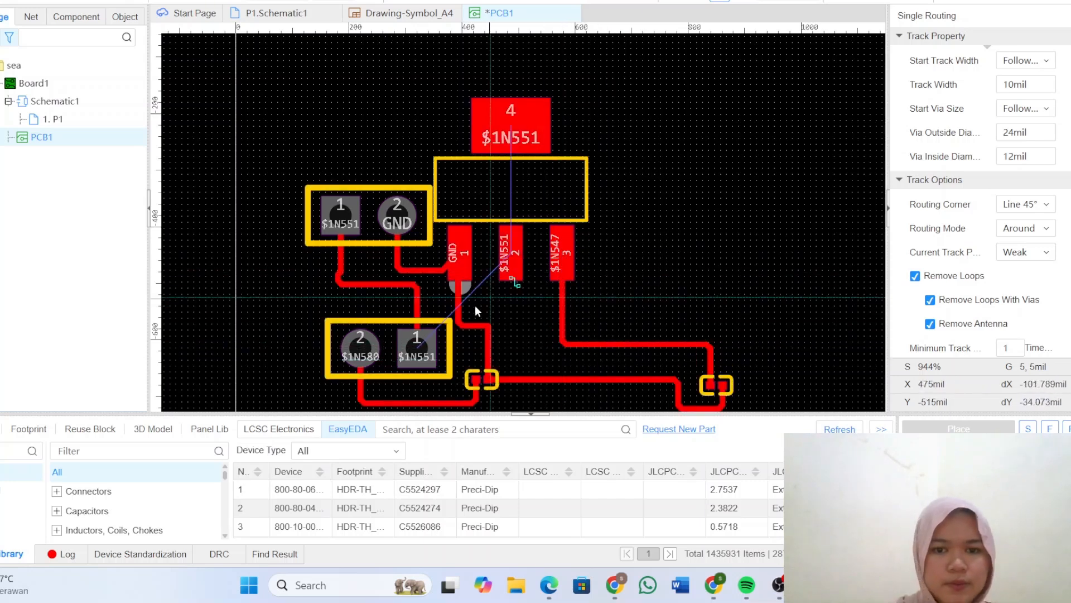
left_click(421, 353)
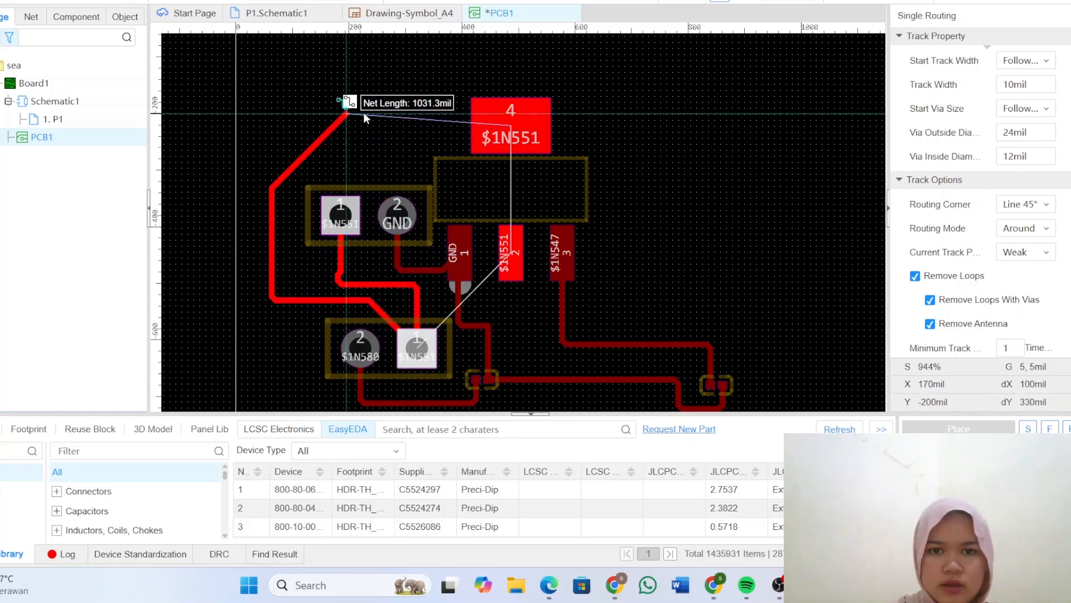
left_click(277, 123)
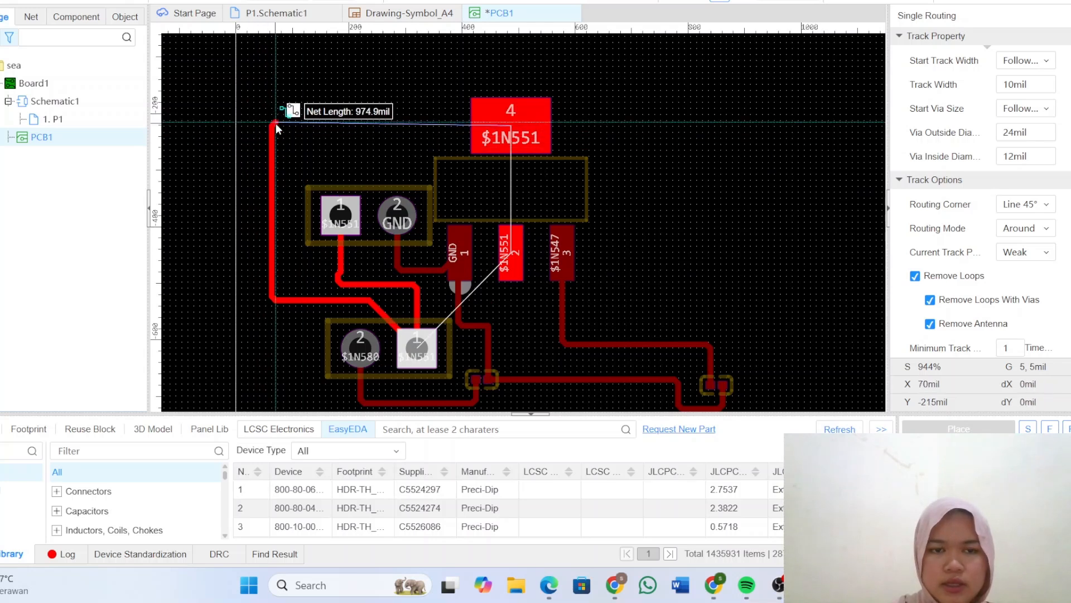
left_click(511, 130)
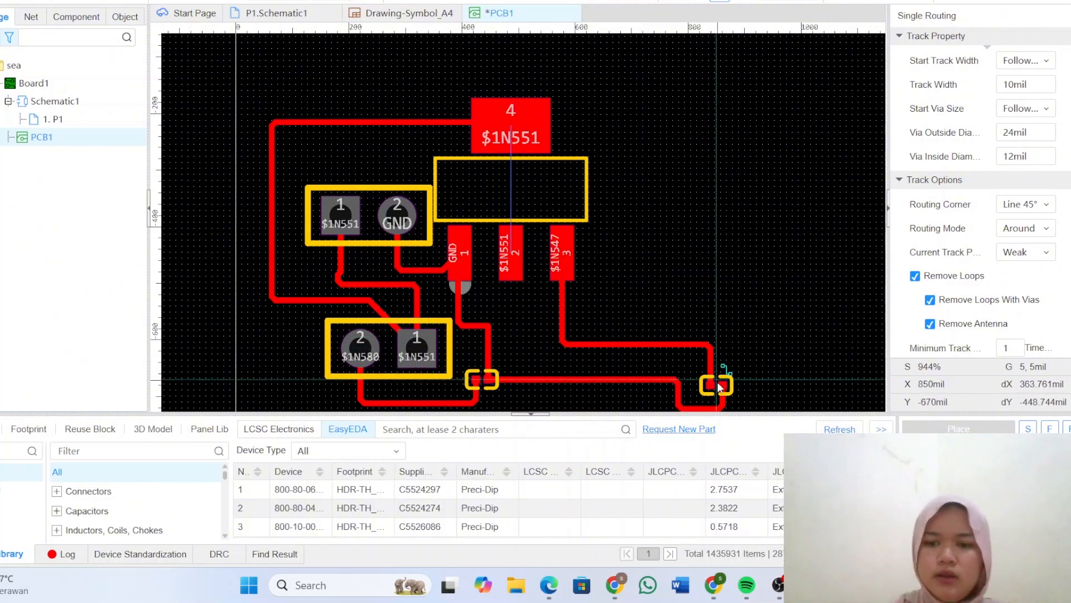
key("Escape")
mouse_move(720, 391)
left_mouse_down()
mouse_move(690, 384)
mouse_move(720, 384)
left_mouse_up()
left_click(760, 382)
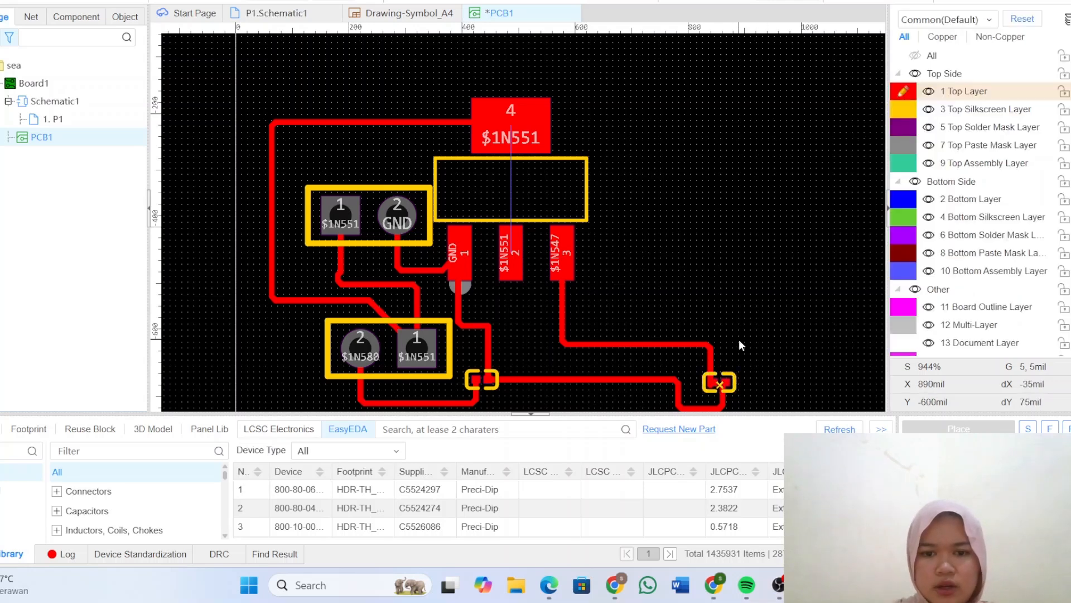
left_click_drag(723, 382, 719, 385)
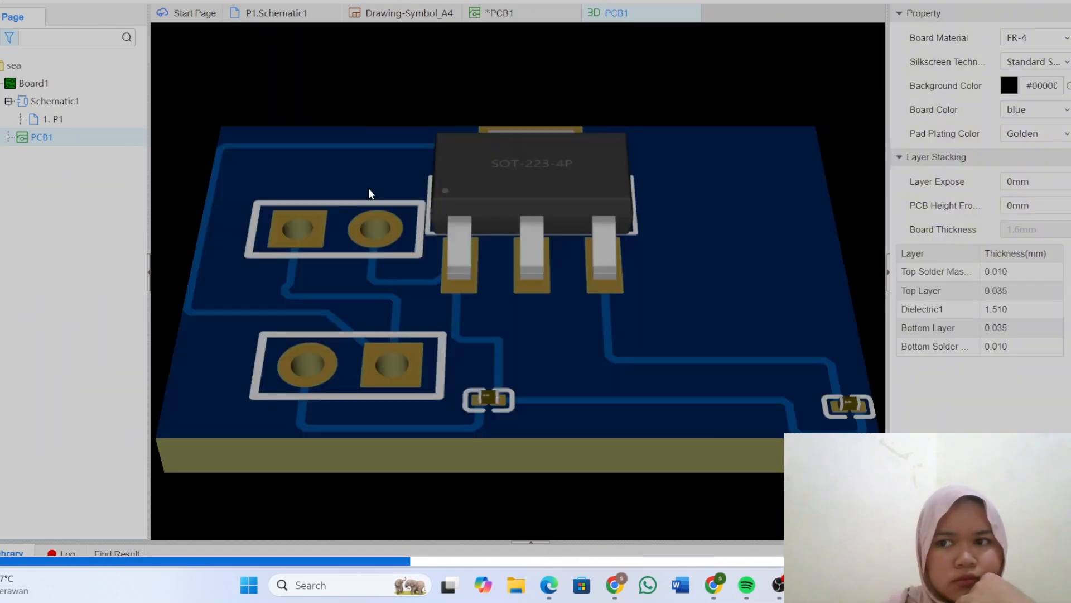
Step: Examine the board's components and underside pins in the 3D preview, and return to the PCB1 layout
scroll(552, 307, "right", 2)
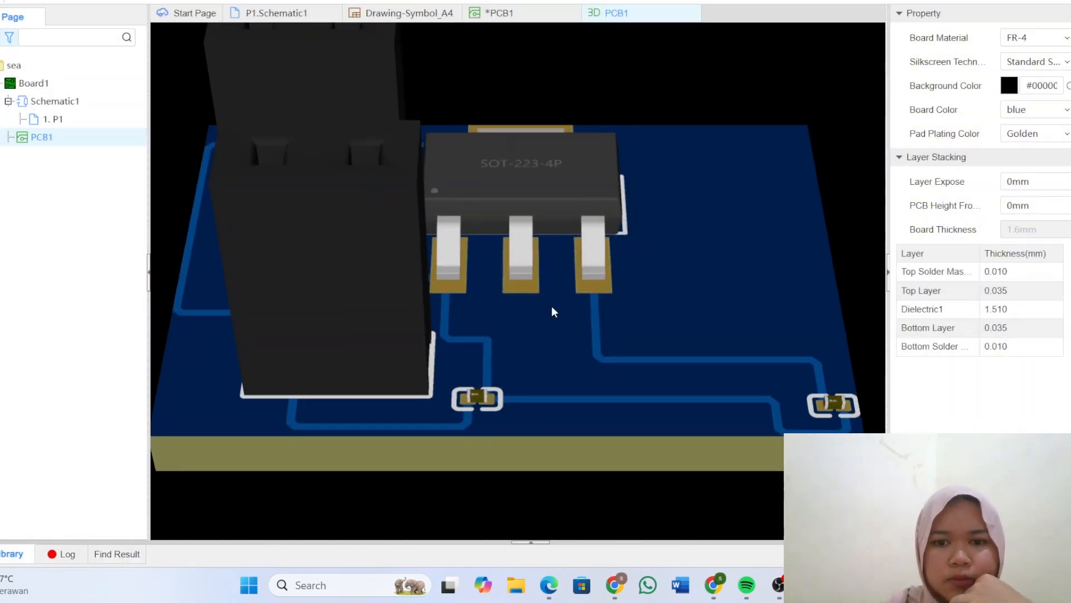
left_click_drag(552, 306, 622, 225)
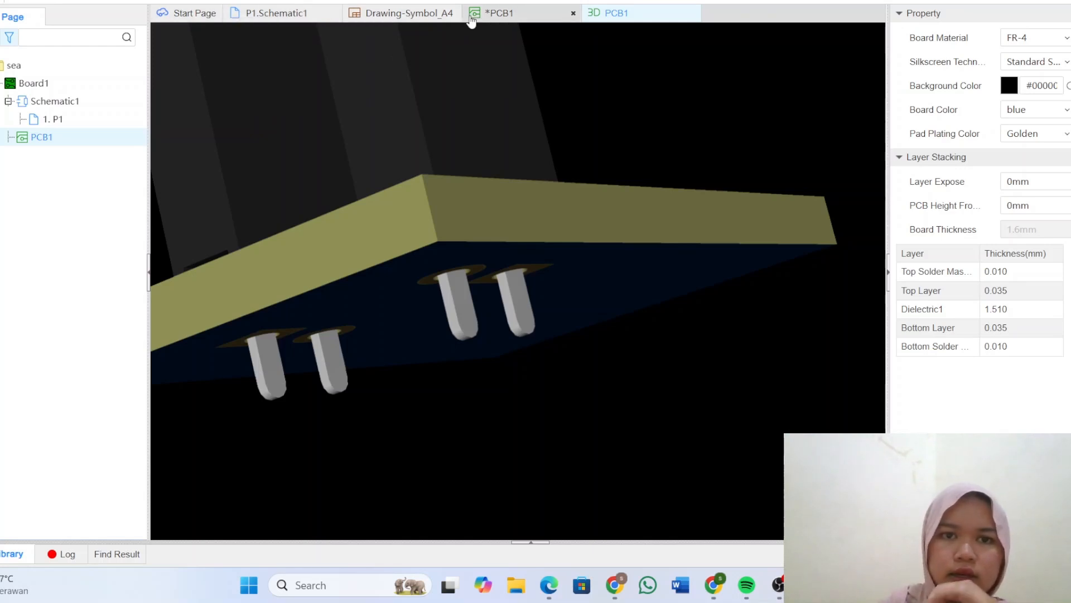
left_click(471, 17)
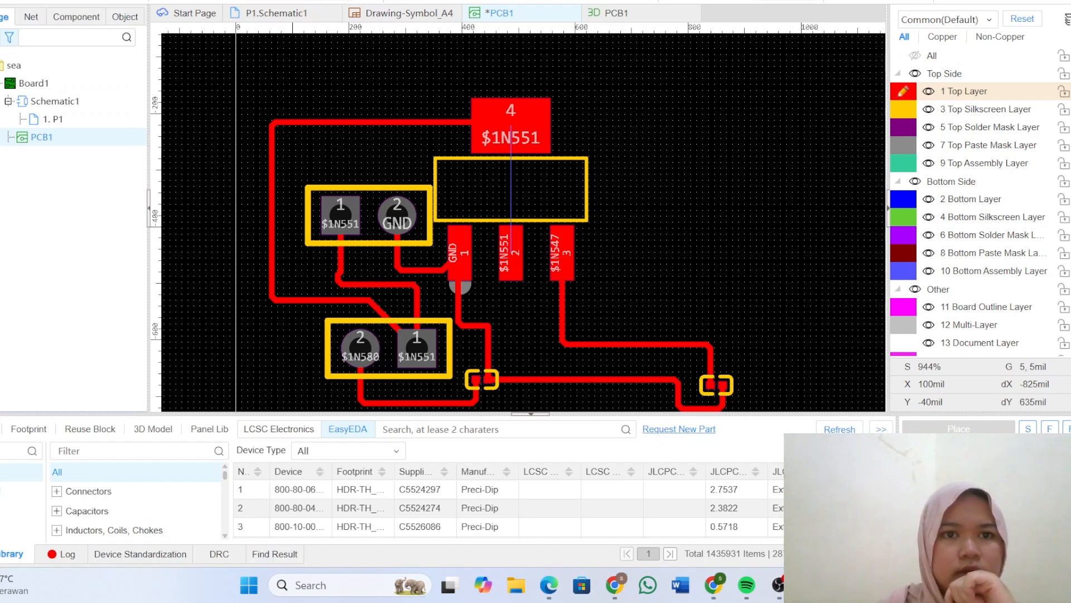
left_click(273, 1)
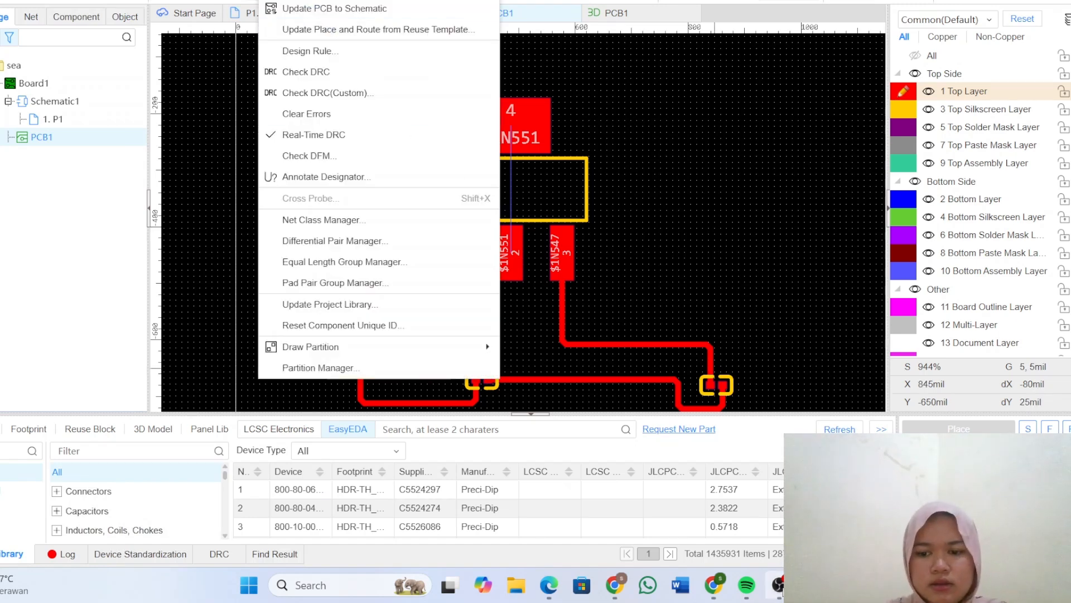
left_click(779, 584)
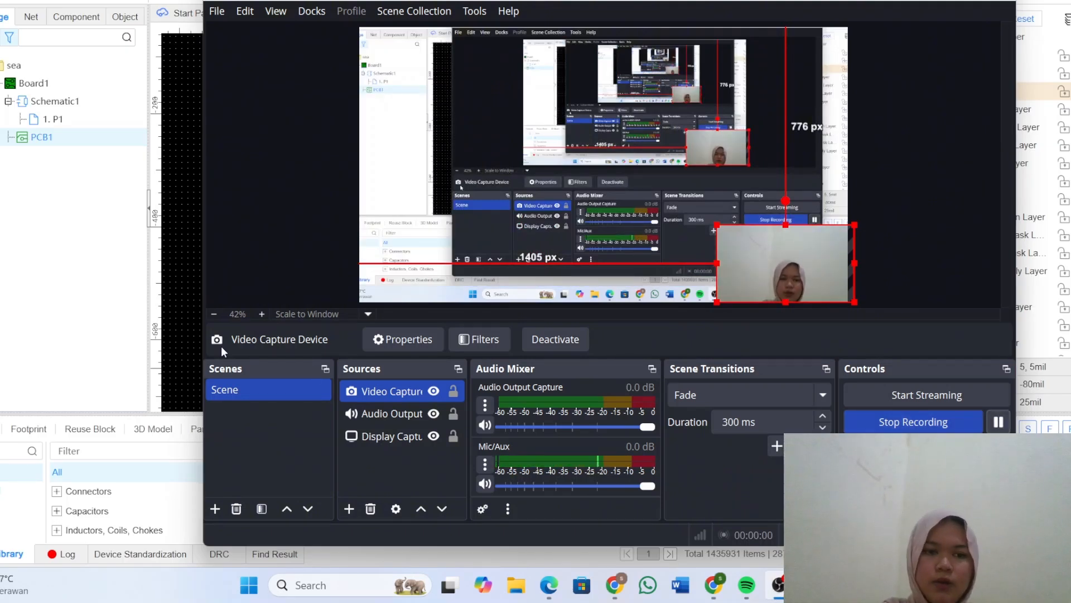
left_click(179, 322)
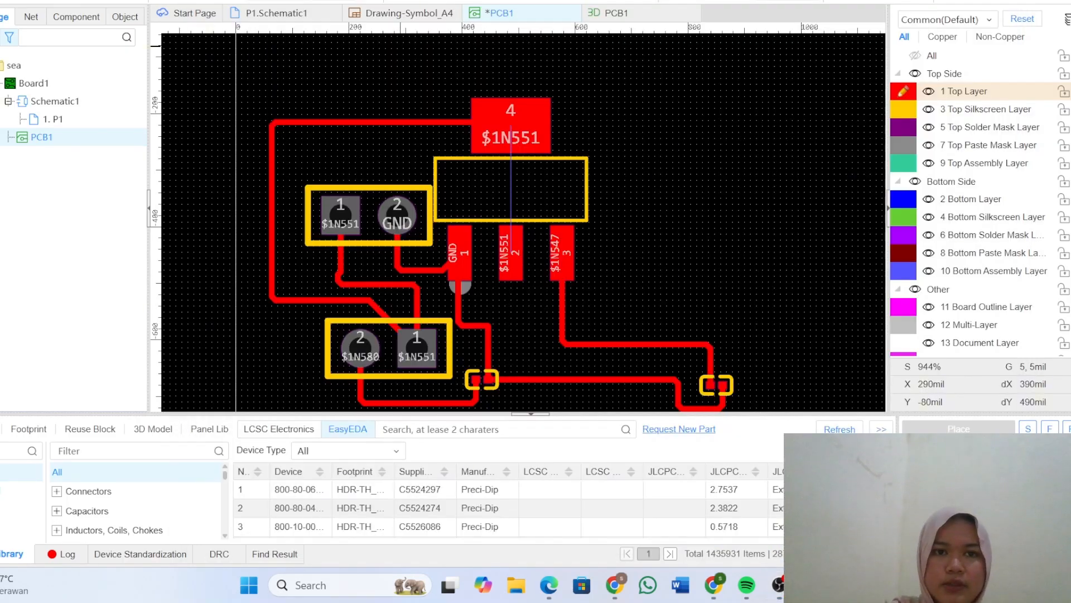
left_click(278, 1)
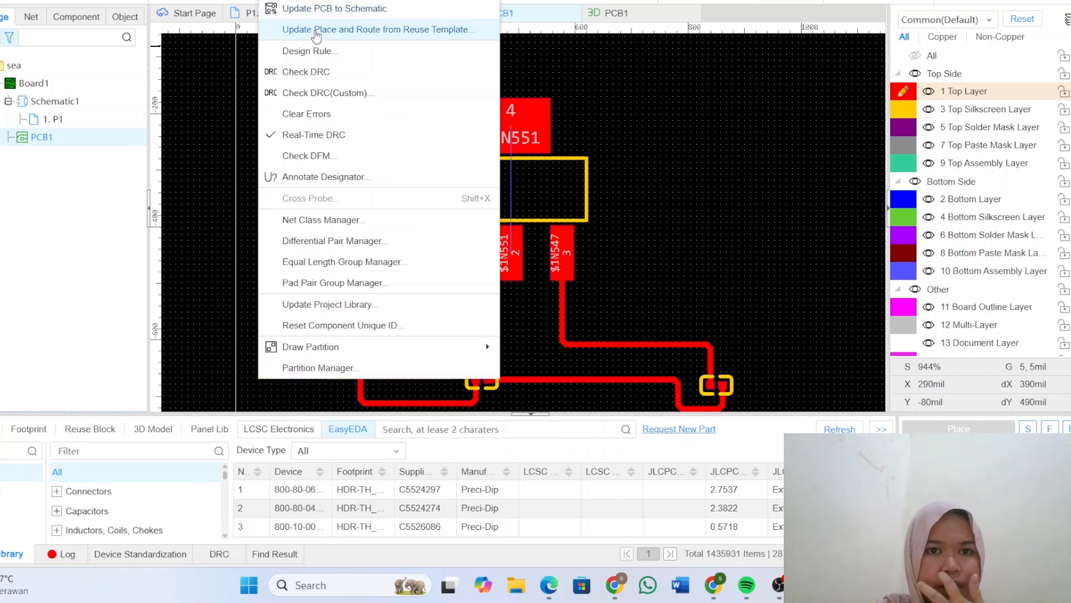
mouse_move(217, 1)
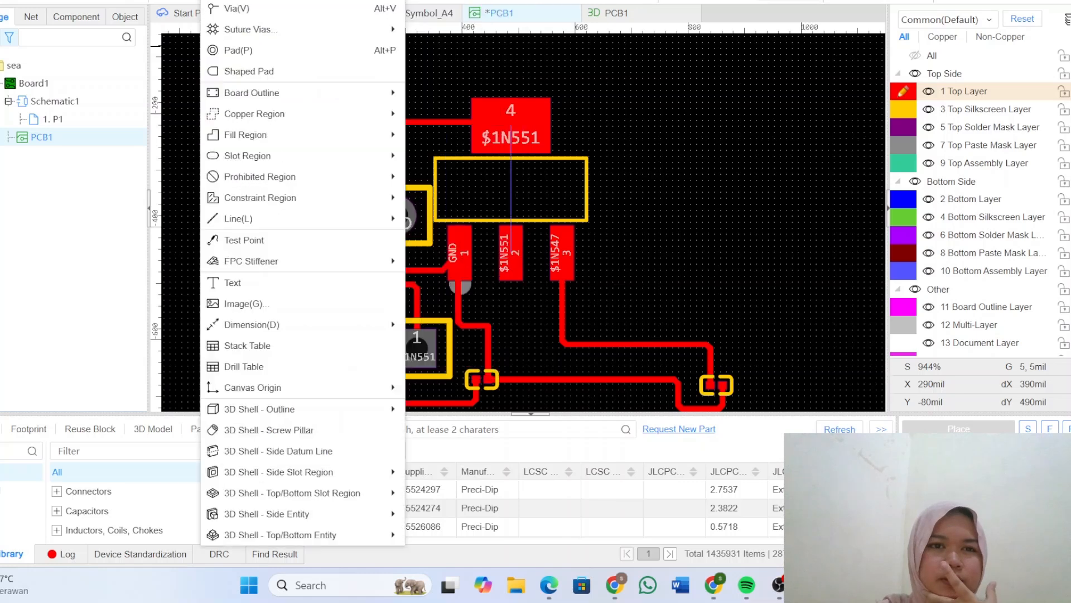
mouse_move(277, 1)
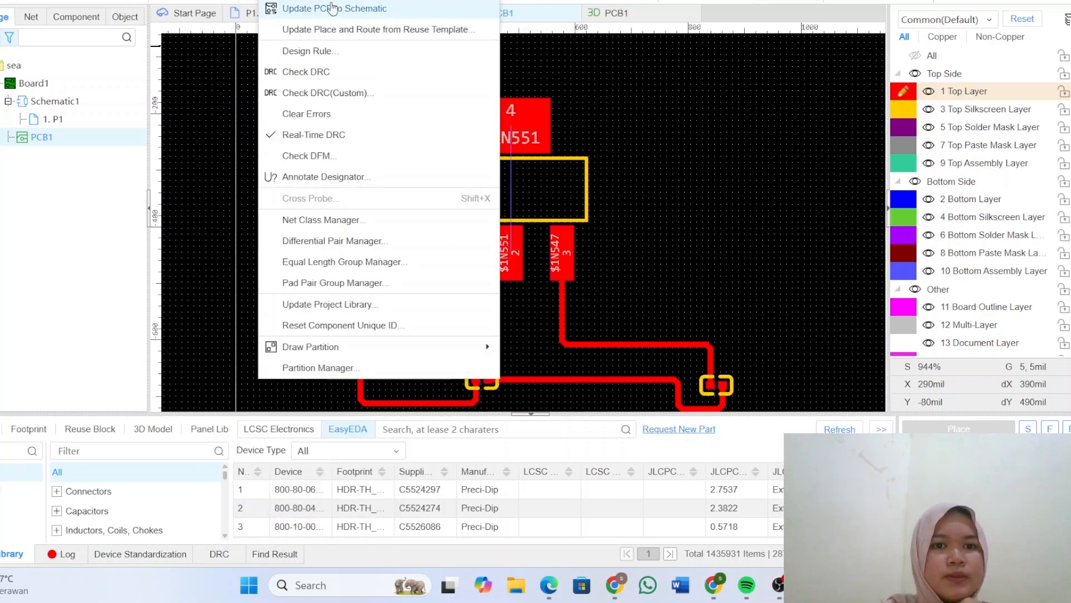
mouse_move(335, 1)
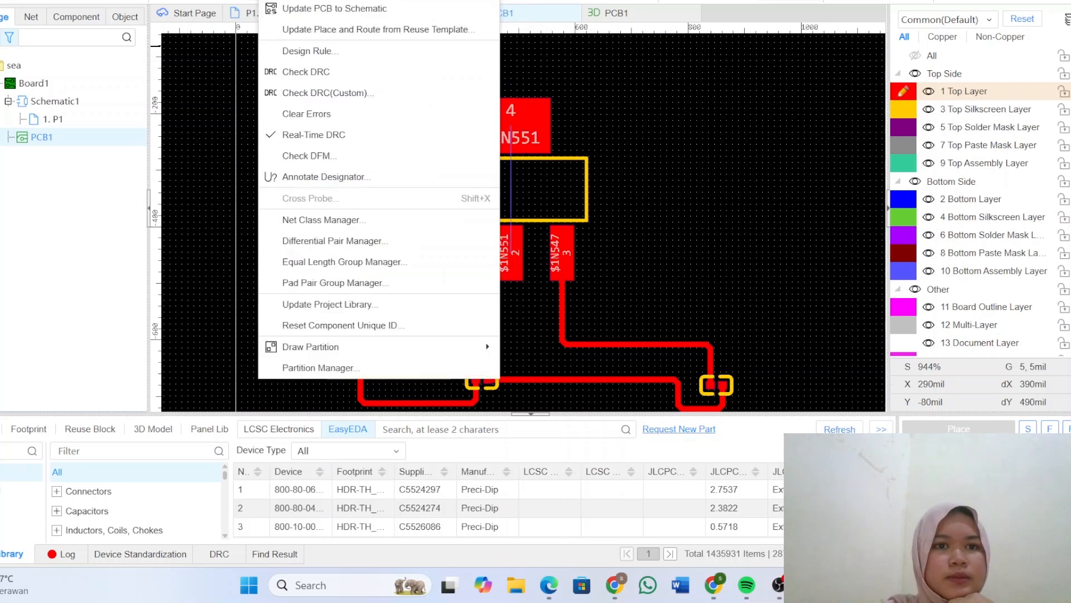
mouse_move(161, 1)
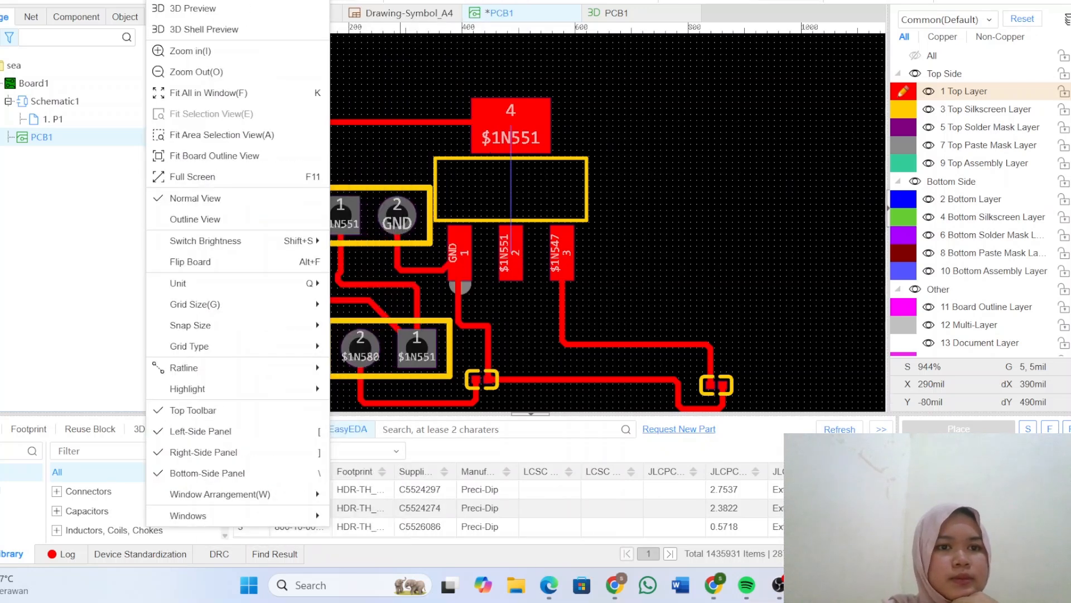
Step: Open the online Project Save As dialog for the project sea
mouse_move(111, 1)
mouse_move(64, 1)
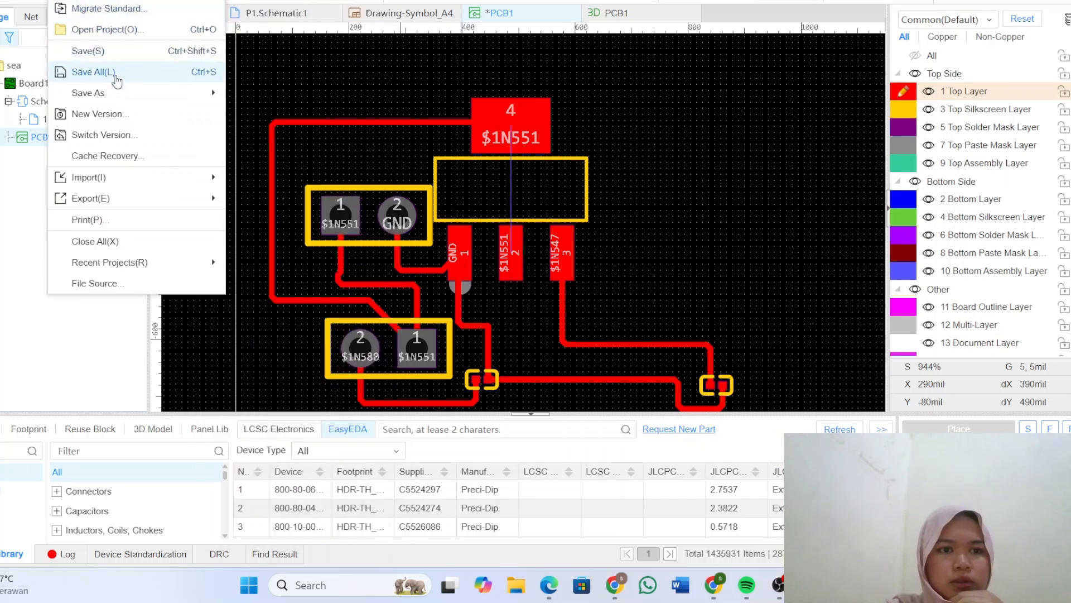
mouse_move(126, 93)
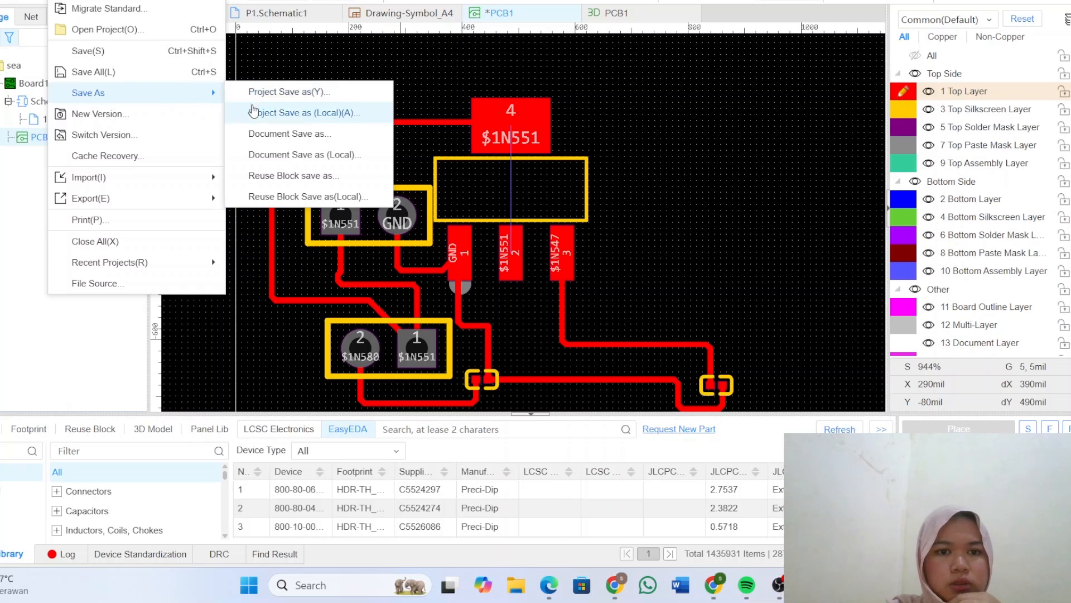
left_click(281, 96)
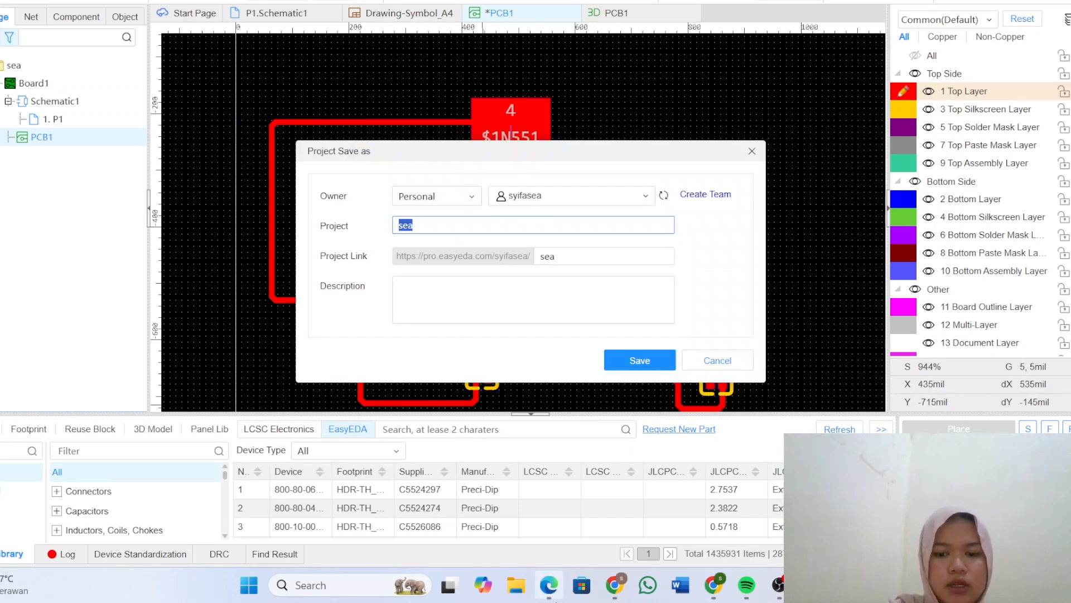
Step: Switch to the JLCPCB website, open its order page and review the Gerber upload and standard PCB quote options
mouse_move(550, 585)
left_click(559, 533)
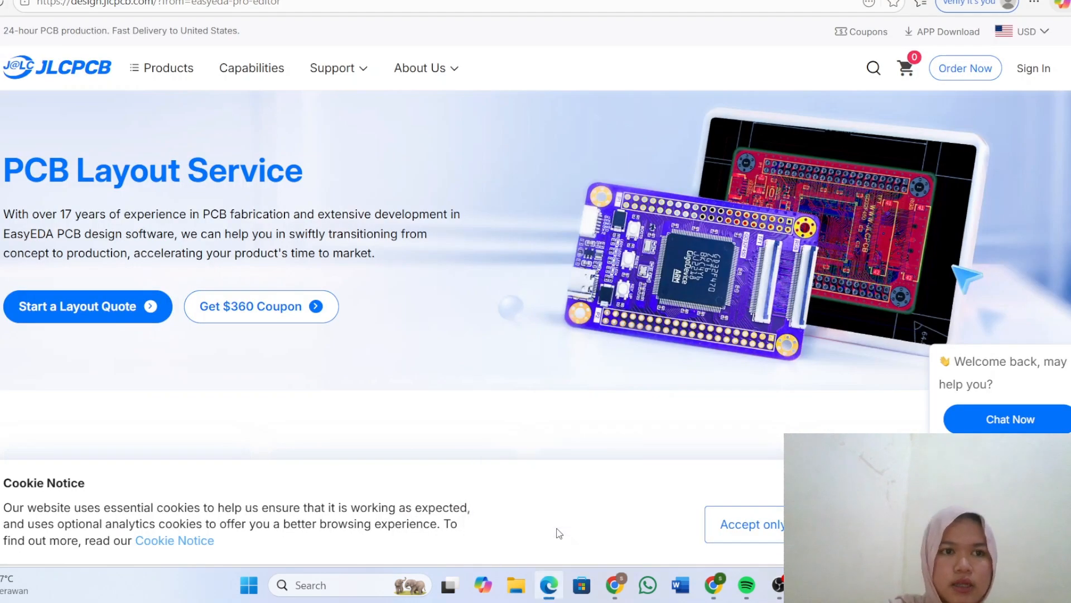
left_click(978, 72)
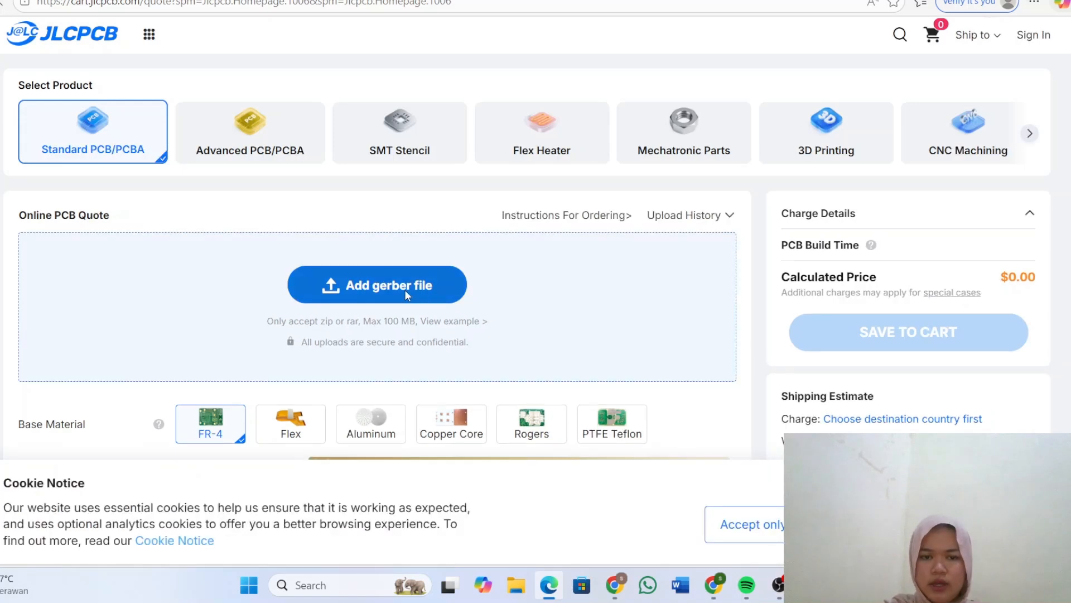
scroll(404, 290, "down", 1)
scroll(422, 279, "down", 2)
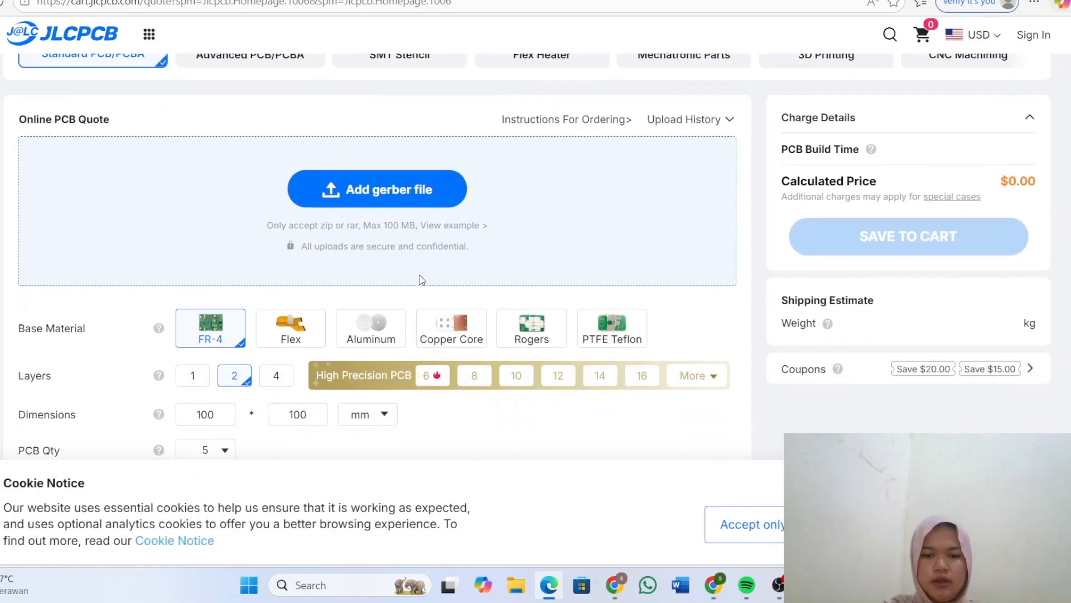
scroll(422, 280, "down", 3)
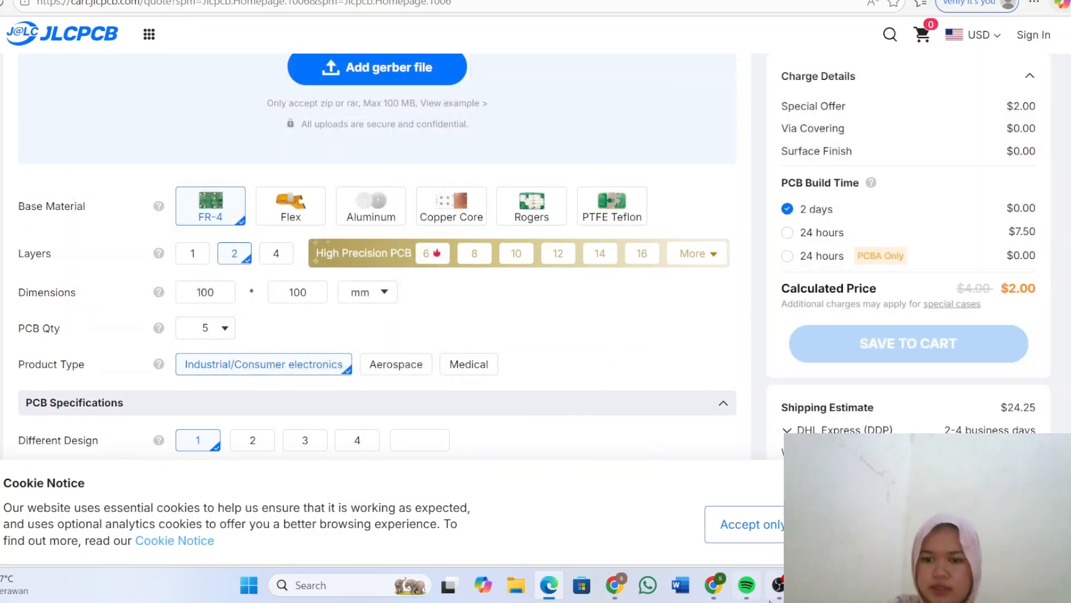
mouse_move(777, 586)
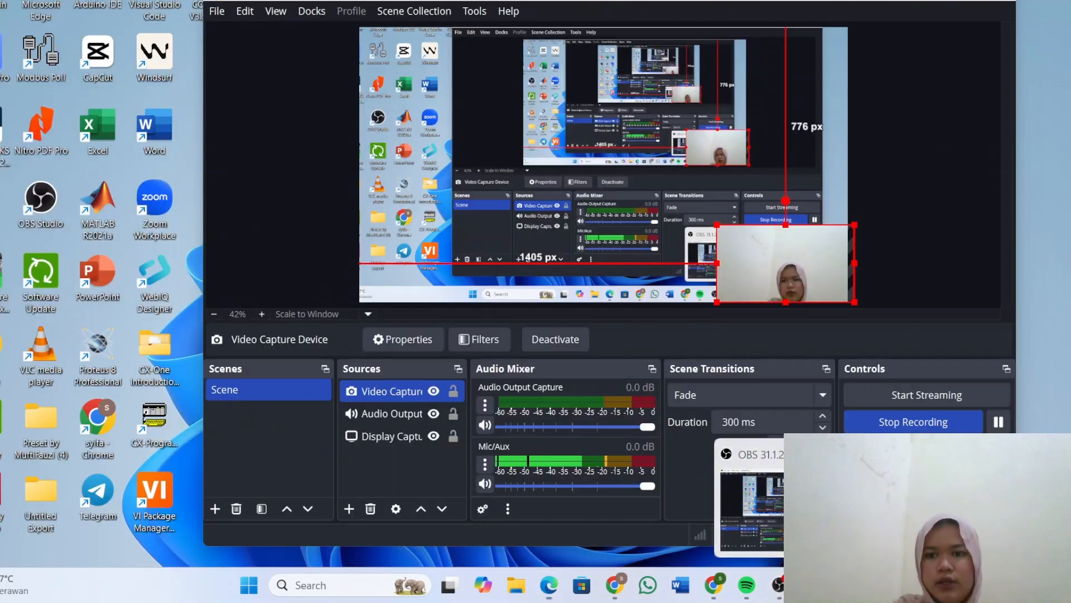
left_click(747, 513)
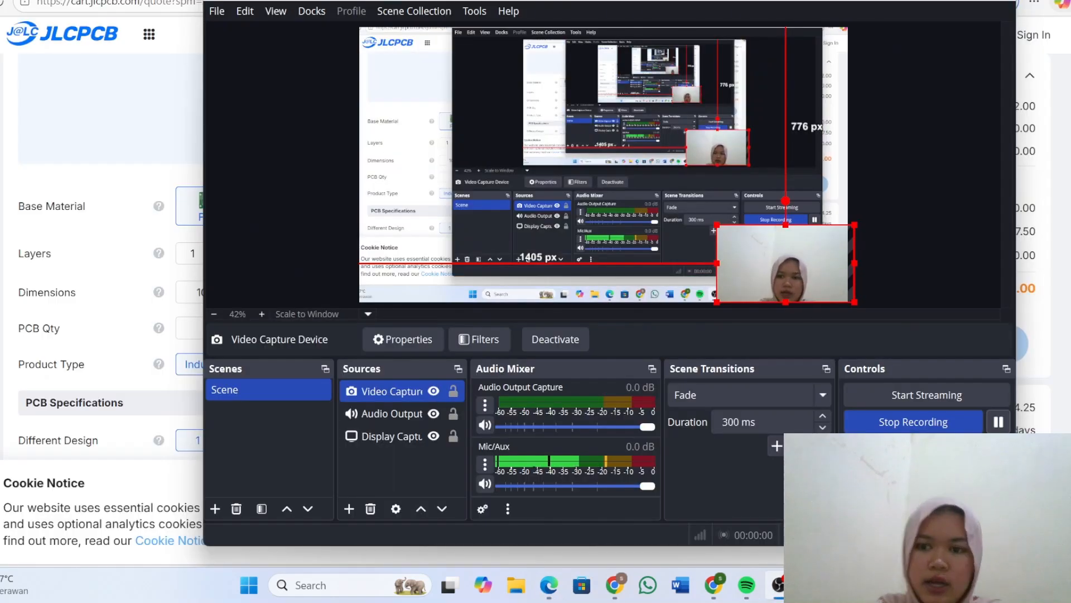